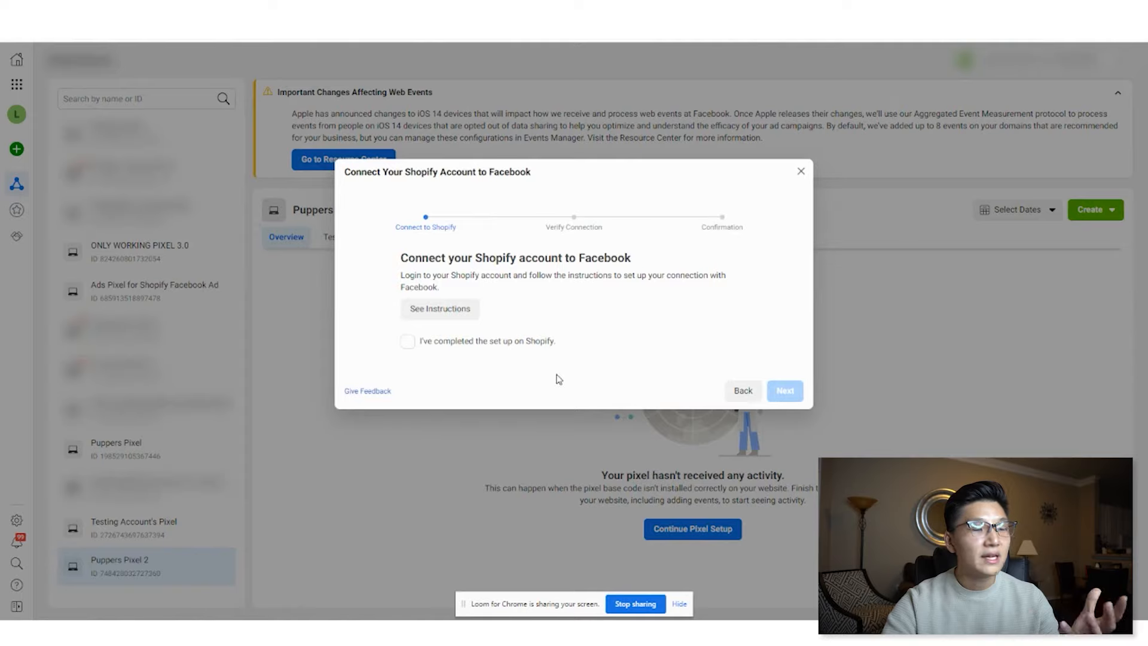
- Open the Shopify App Store from the store admin's Apps page
click(455, 310)
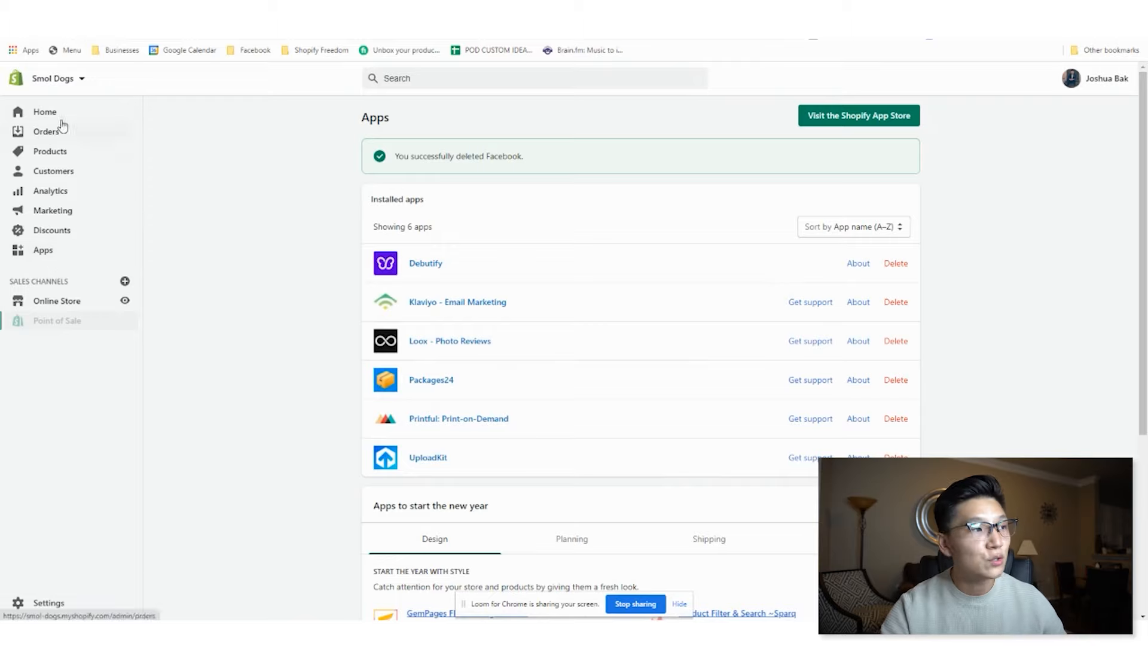
click(54, 113)
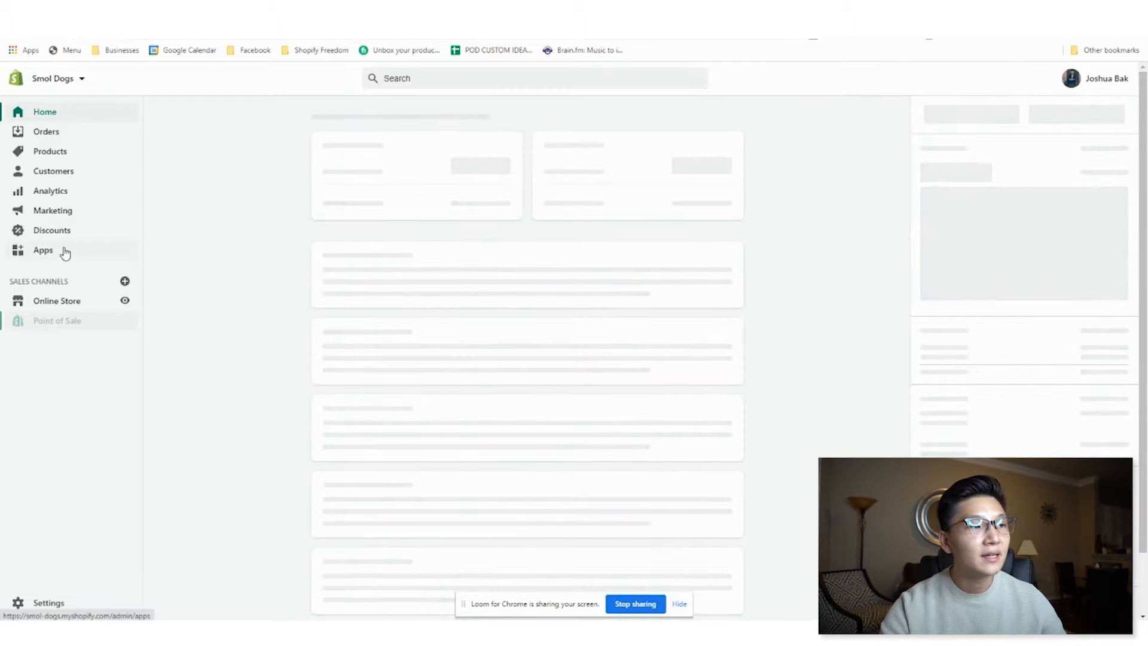
click(63, 254)
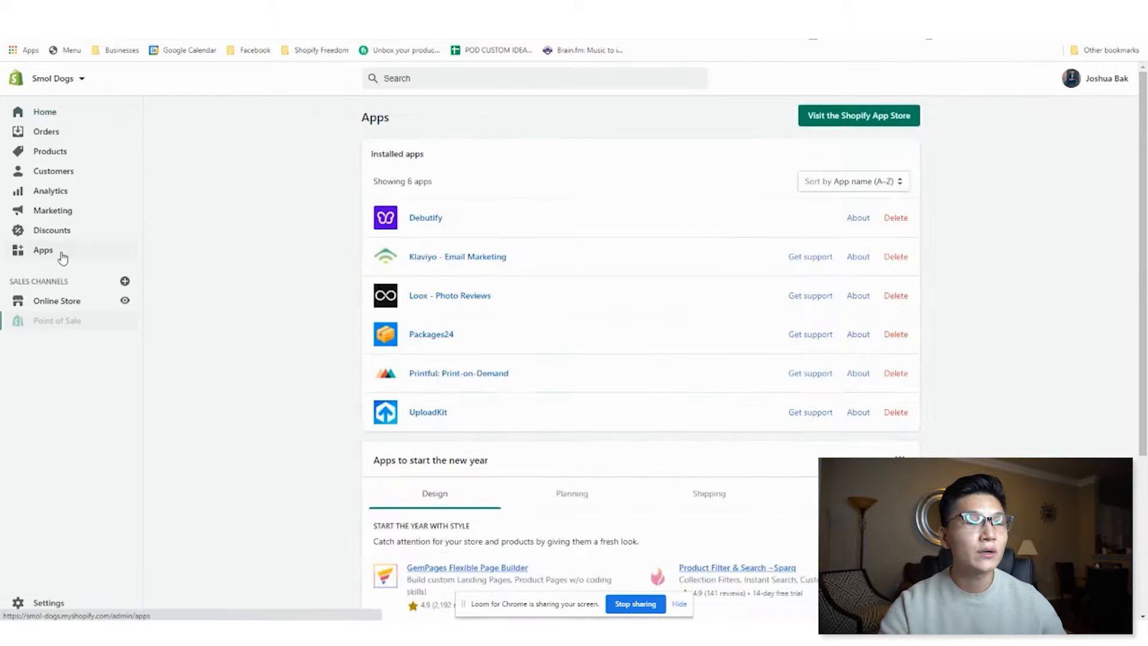
click(847, 119)
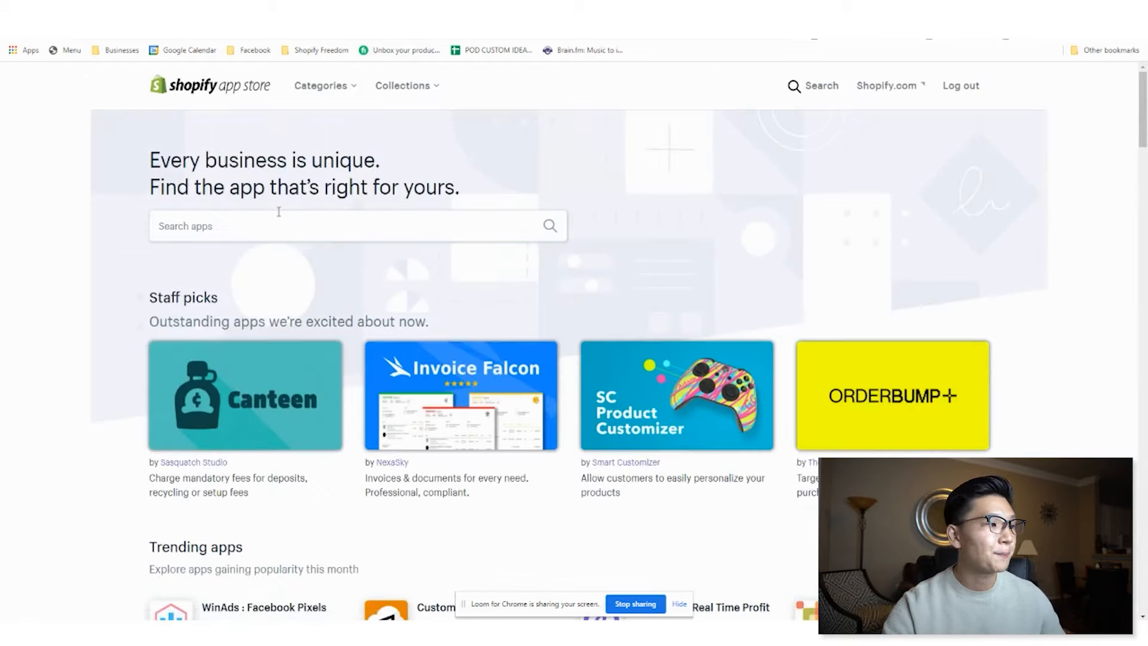
- Search the app store for facebook
click(275, 225)
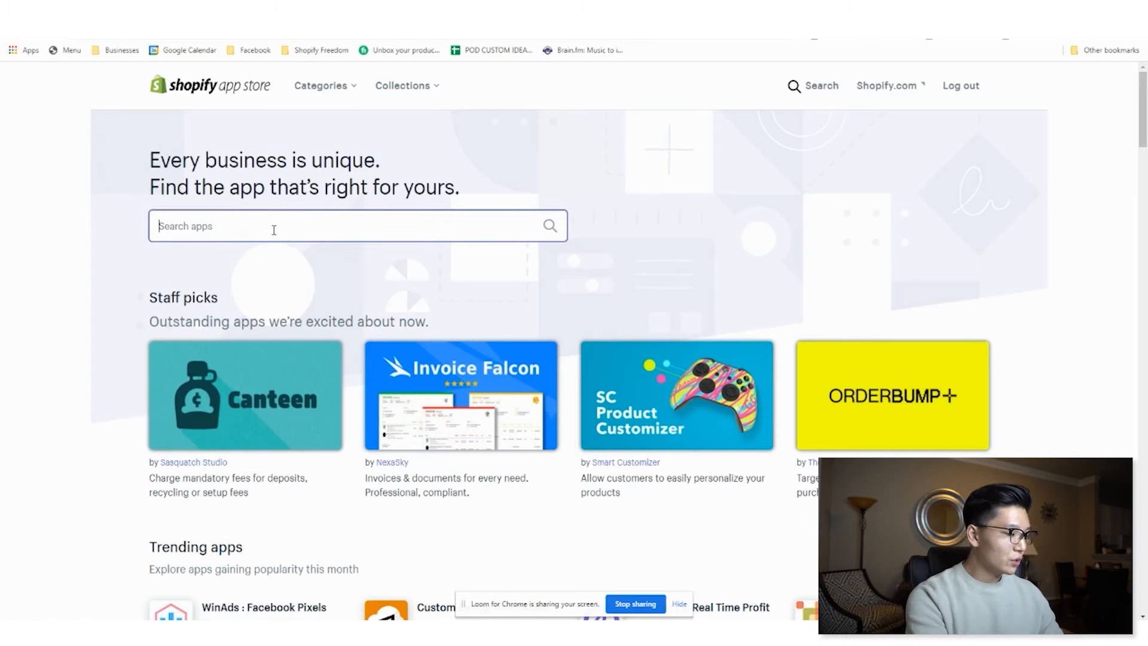
text(facebook)
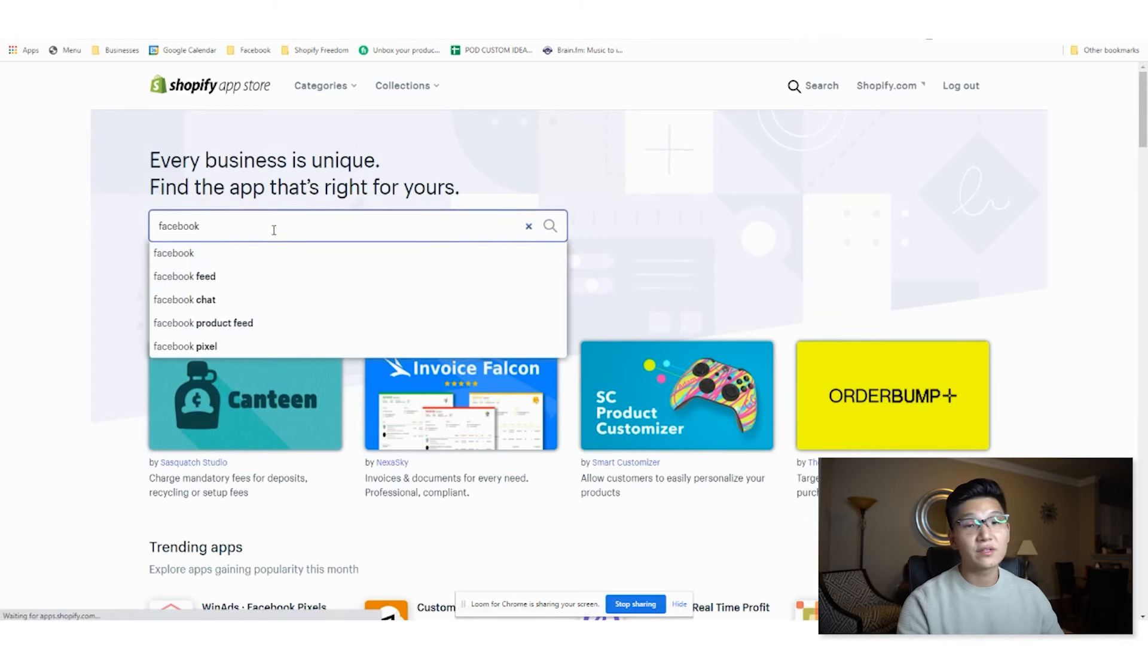
key(Return)
scroll(478, 317, down, 2)
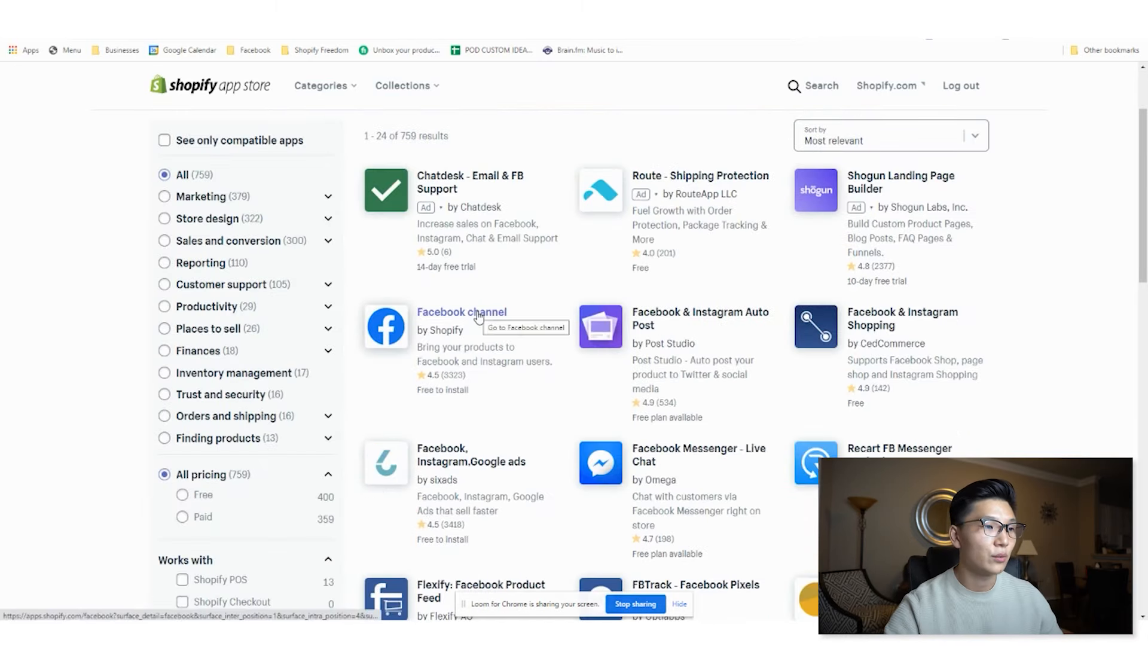
- Open the Facebook channel app by Shopify, add it, and add it as a sales channel
click(478, 316)
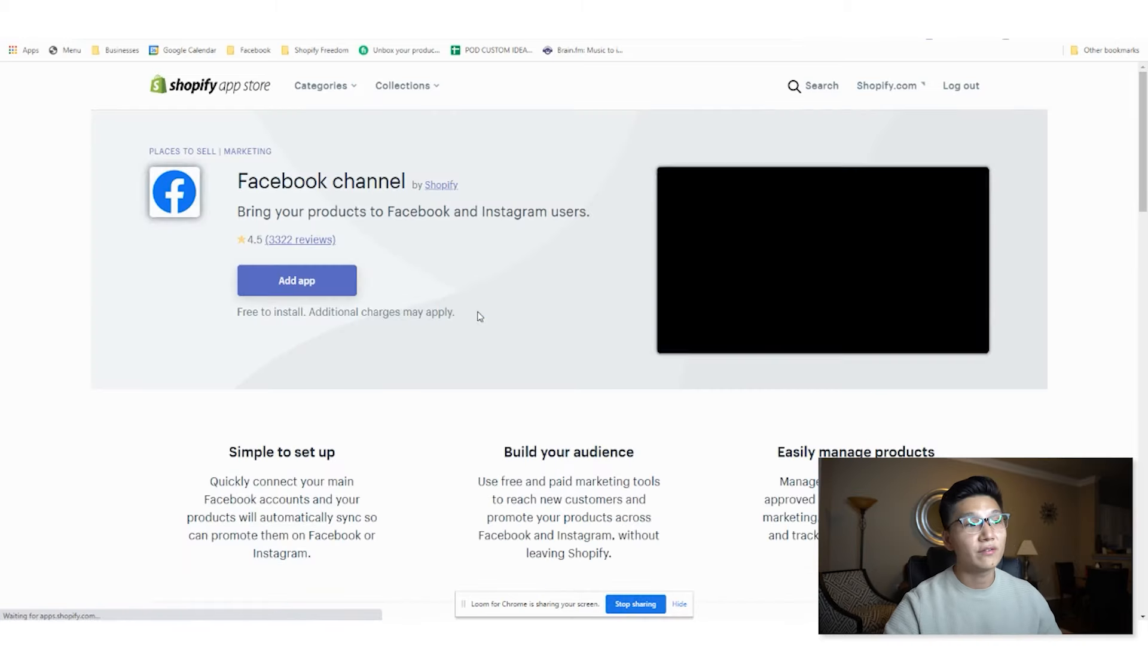
click(288, 291)
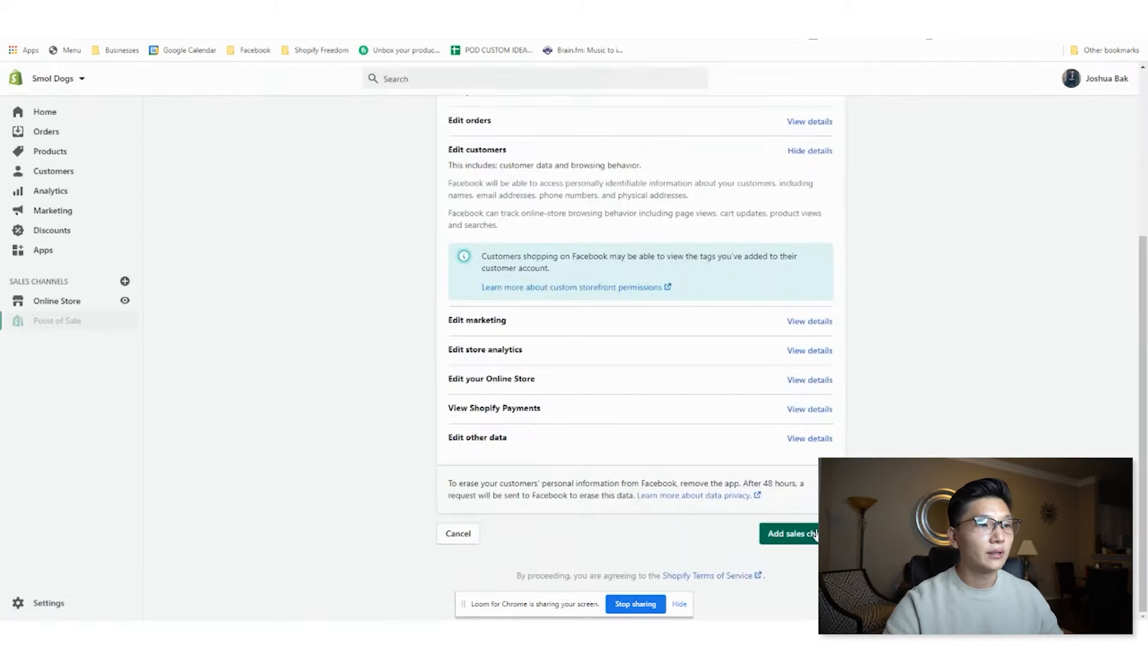
click(815, 534)
click(649, 582)
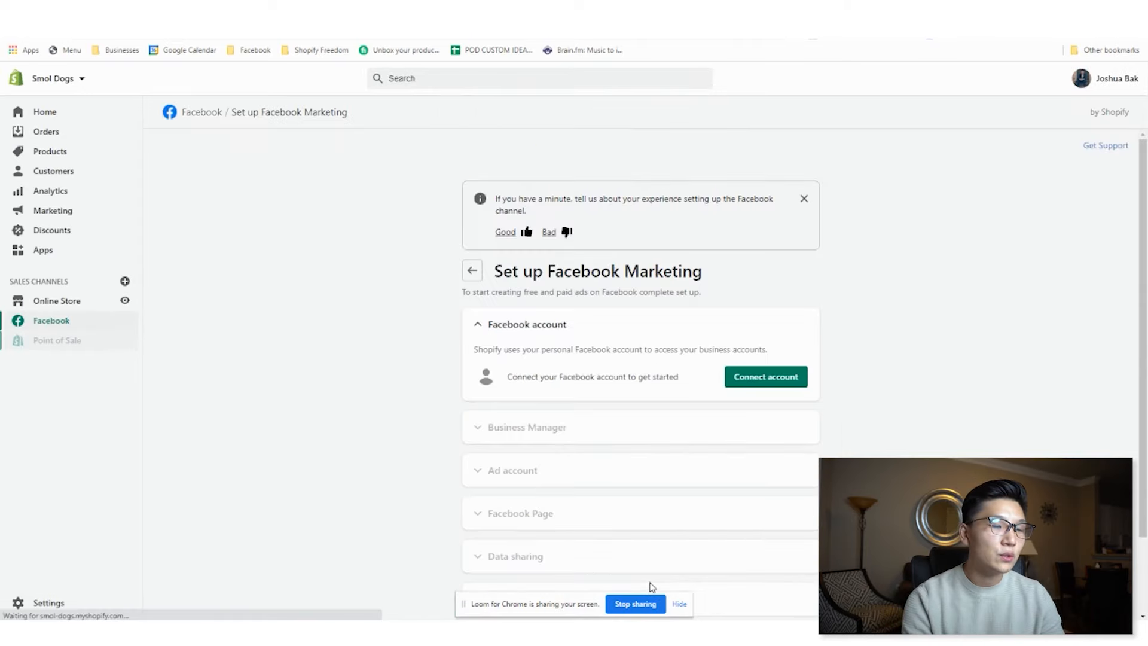
- Connect the Facebook account, re-authenticating in the Facebook login window
scroll(622, 412, down, 2)
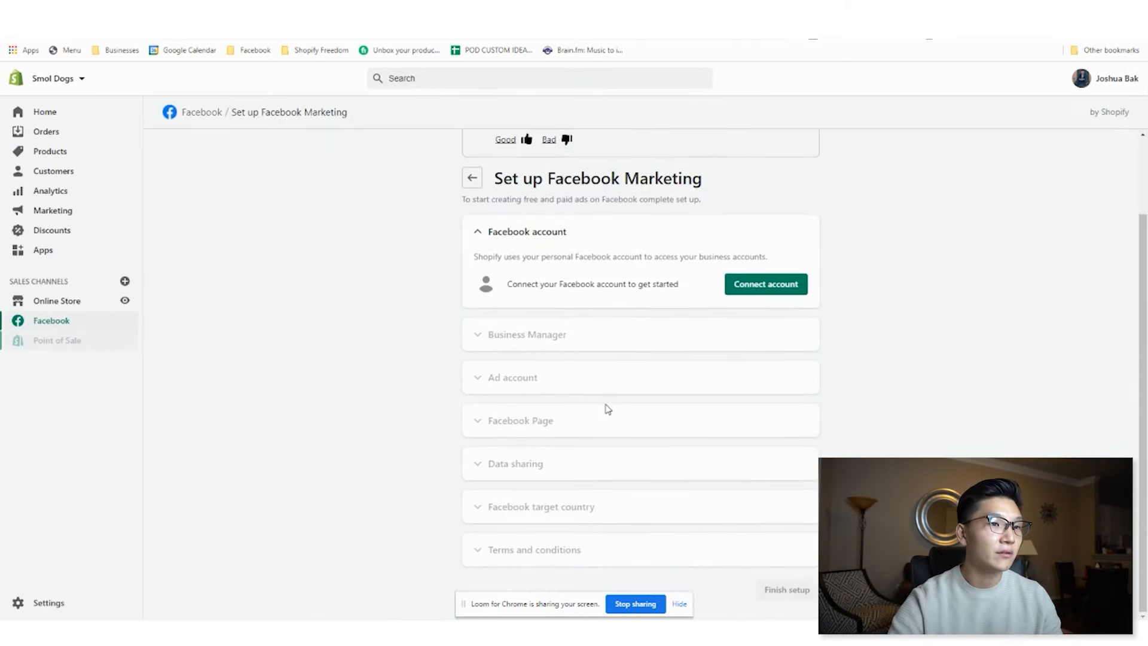
click(767, 285)
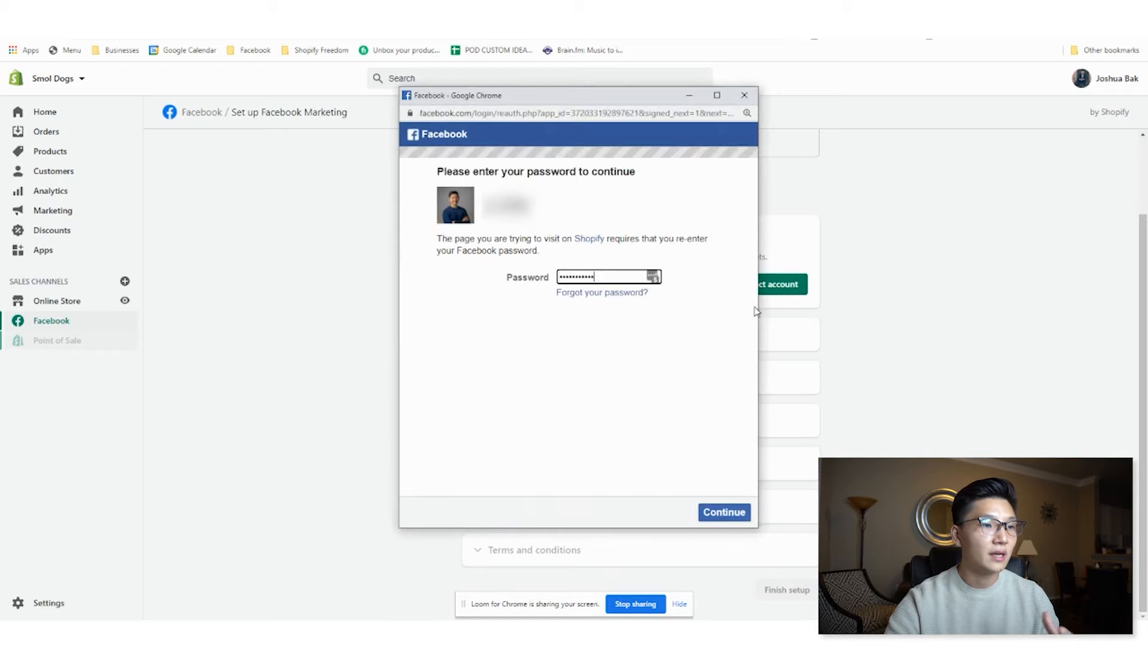
click(730, 515)
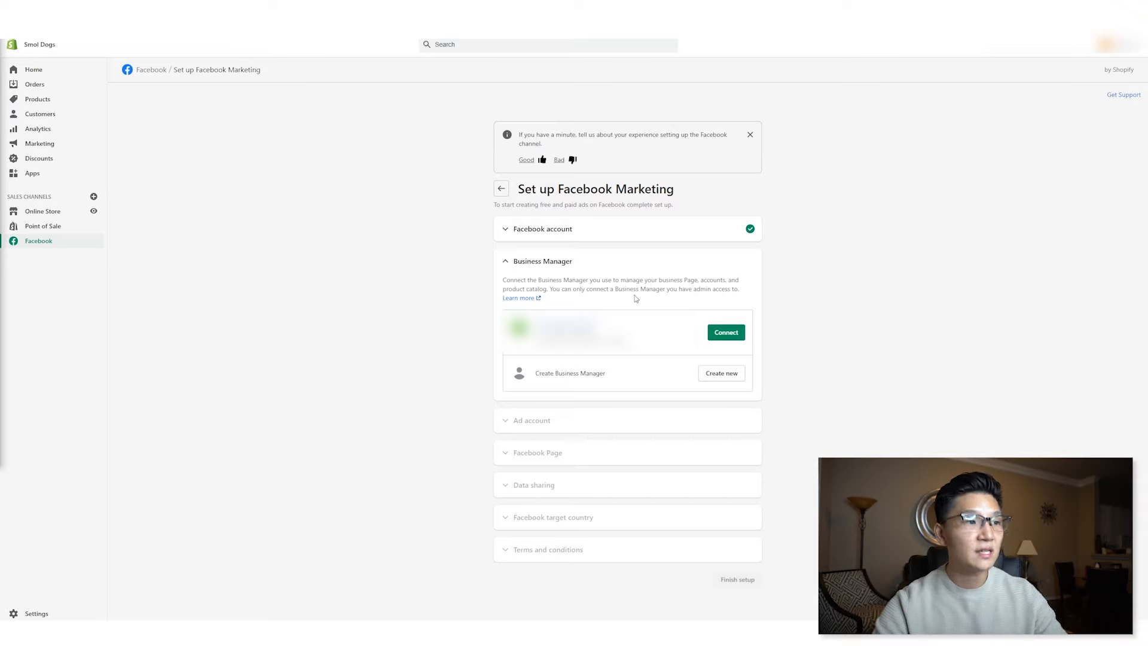
- Connect the listed Business Manager and the third ad account in the list
click(722, 332)
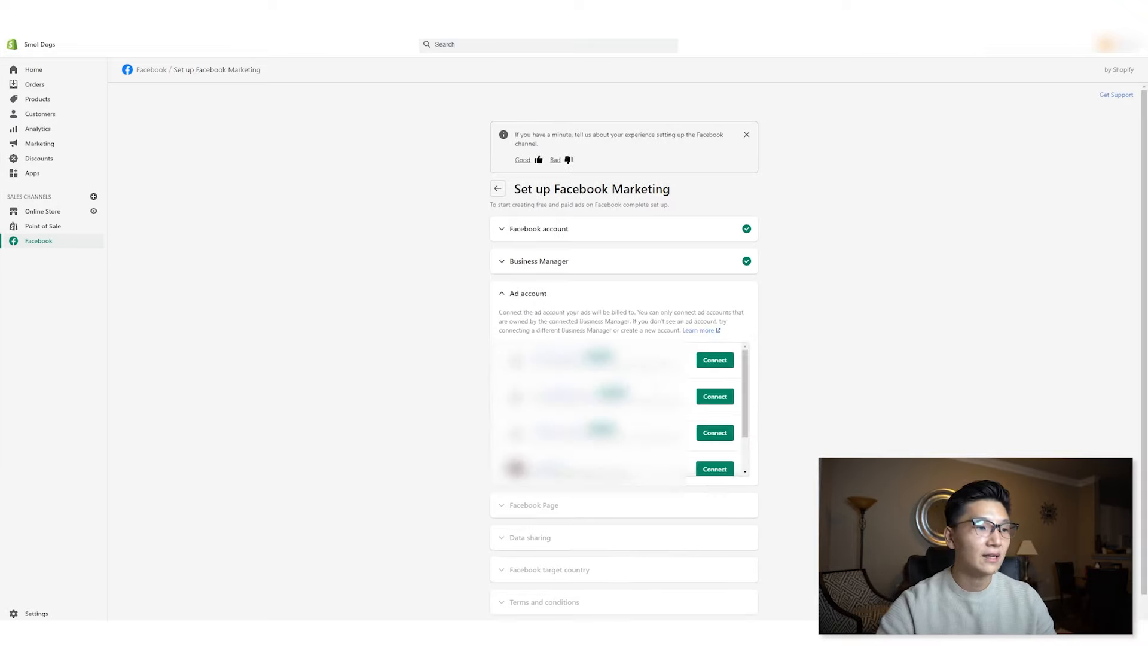
scroll(712, 395, down, 2)
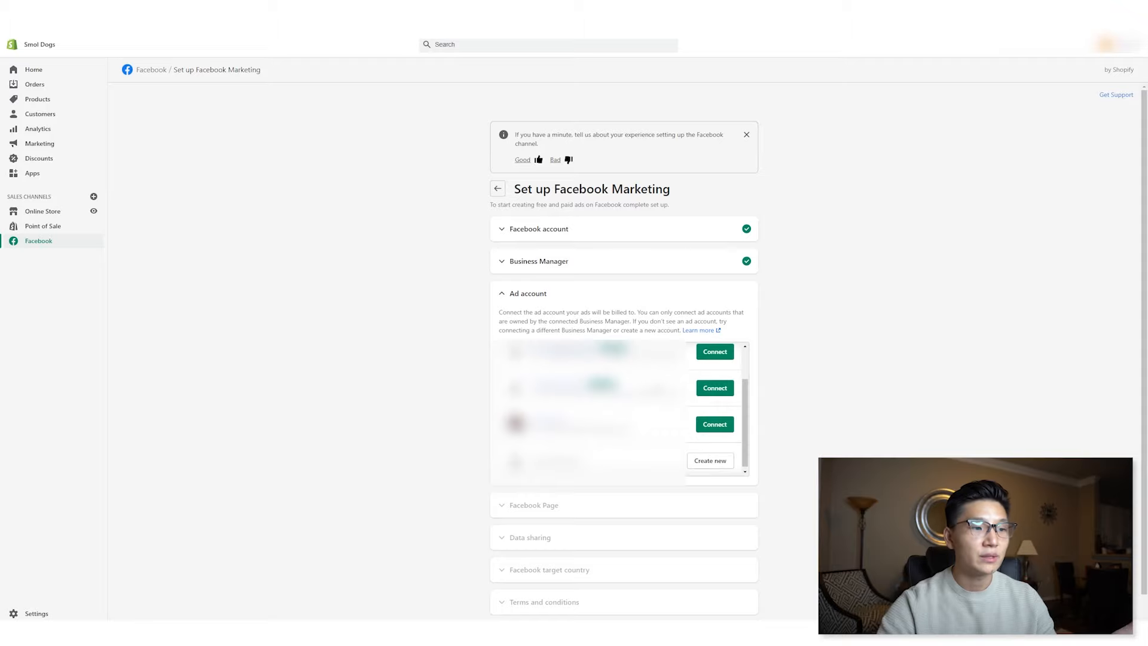
scroll(720, 419, up, 2)
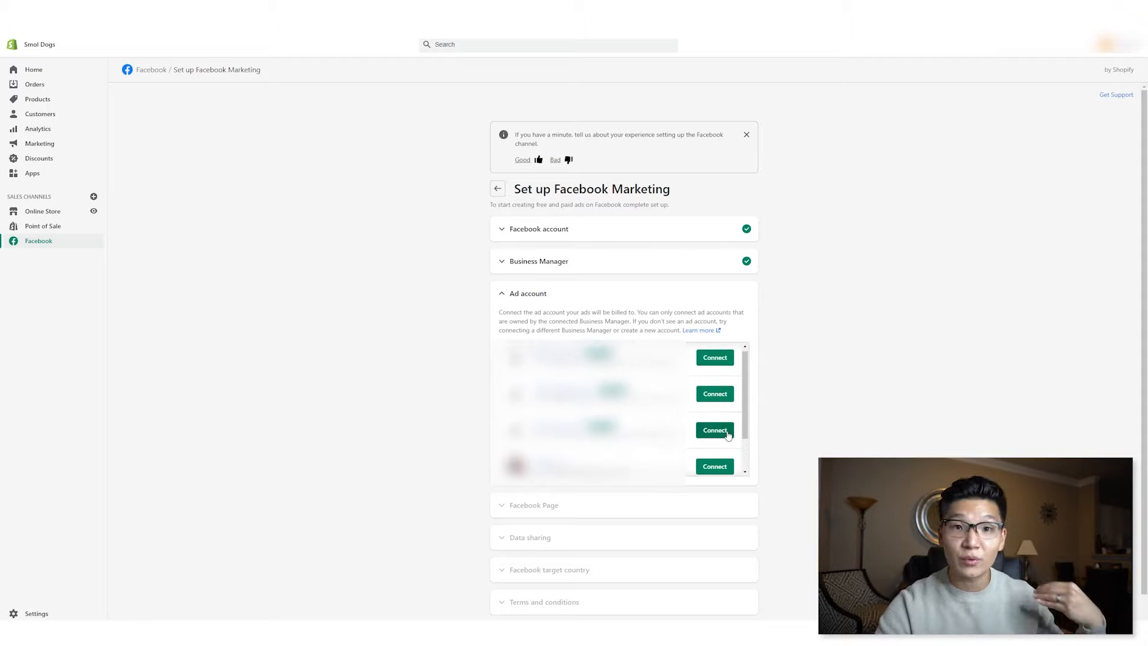
click(728, 434)
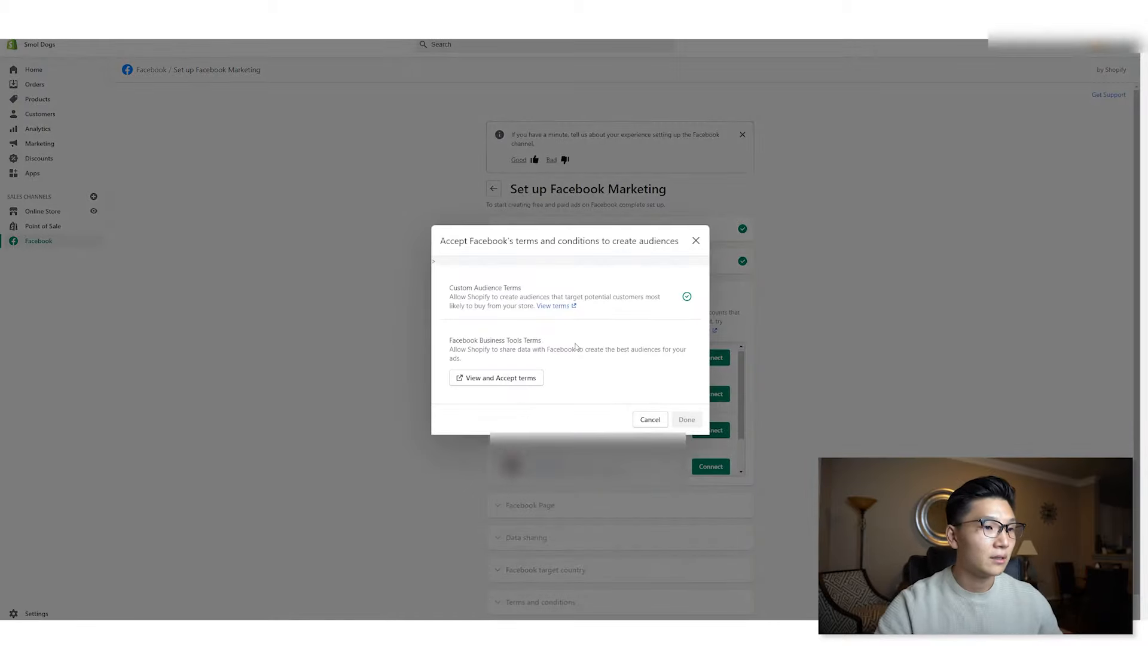
- View and accept the Facebook Business Tools terms, then finish the audience terms dialog
click(512, 382)
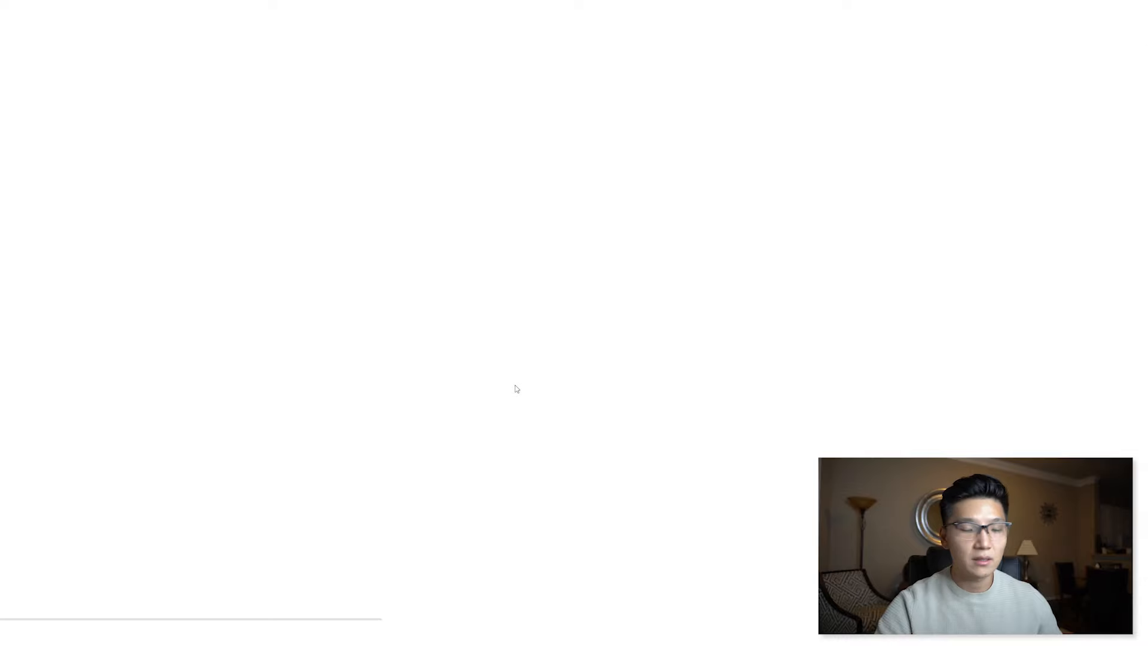
scroll(414, 285, down, 3)
scroll(406, 270, up, 3)
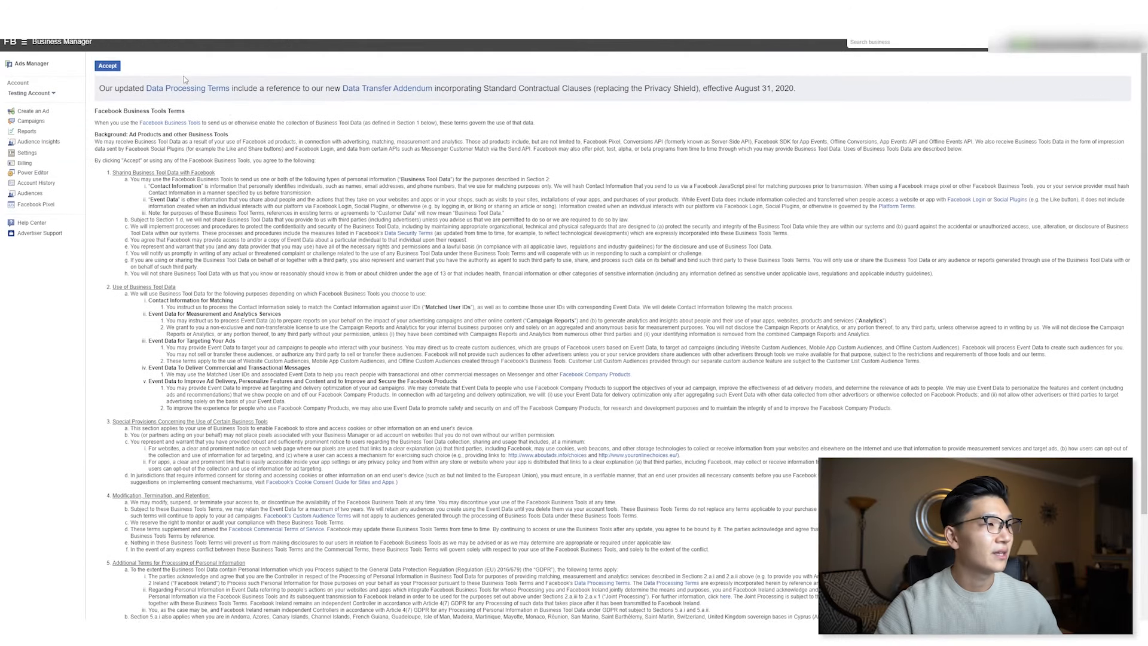
click(108, 66)
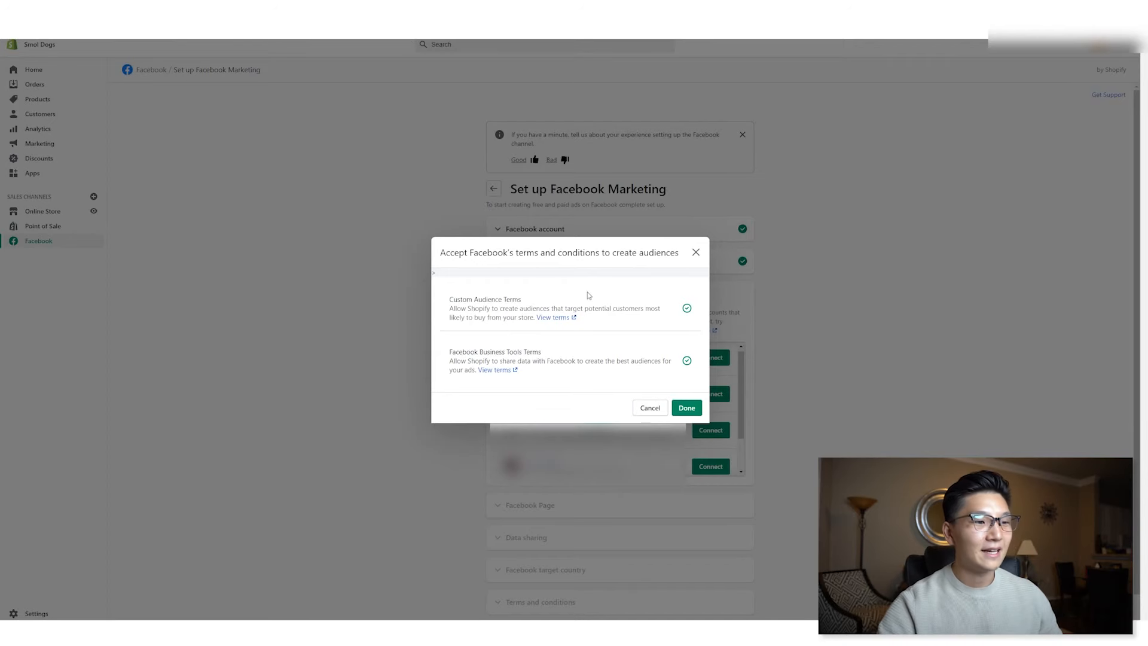
click(687, 409)
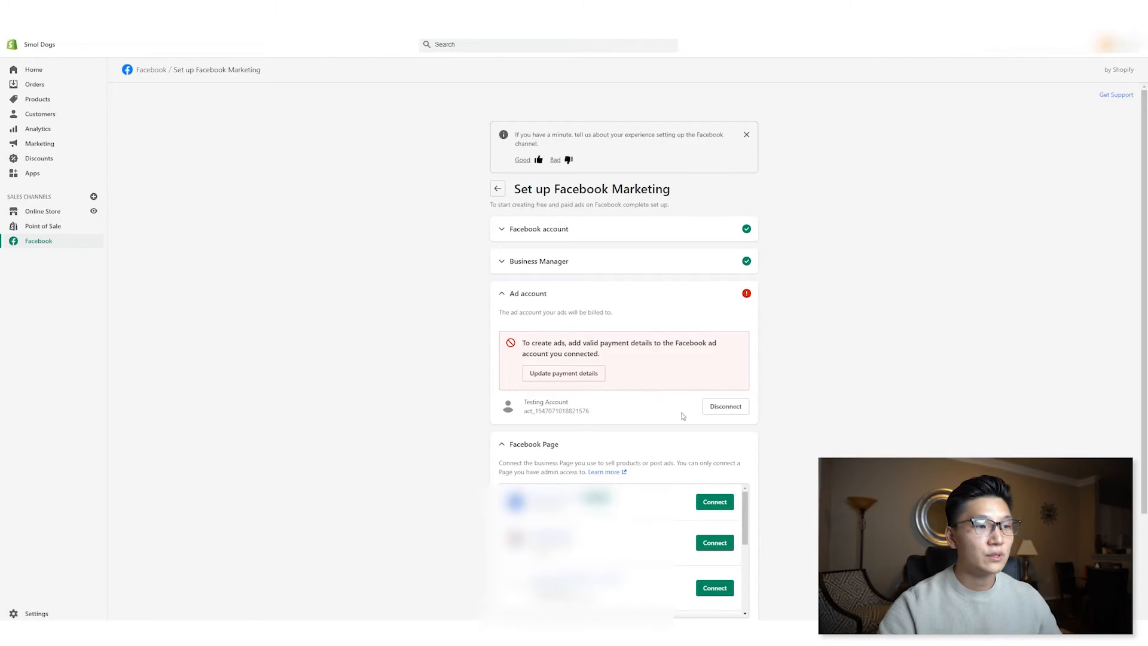
- Connect the first Facebook Page in the list
scroll(683, 413, down, 1)
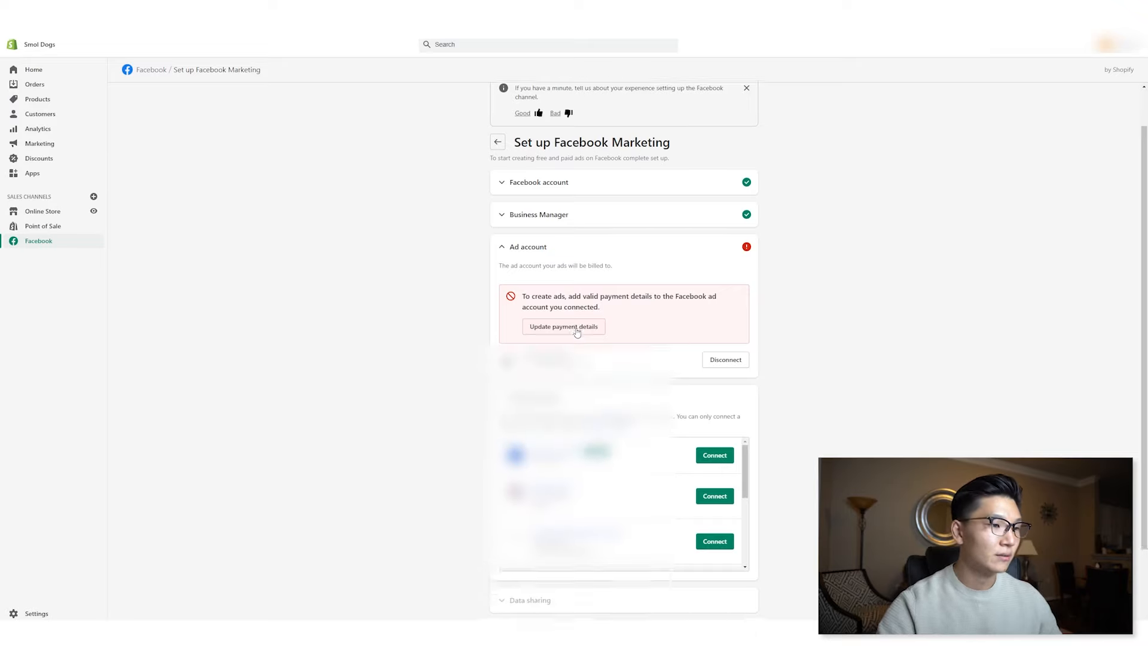
click(716, 458)
- Set the data sharing level to Maximum and confirm it
scroll(726, 464, down, 2)
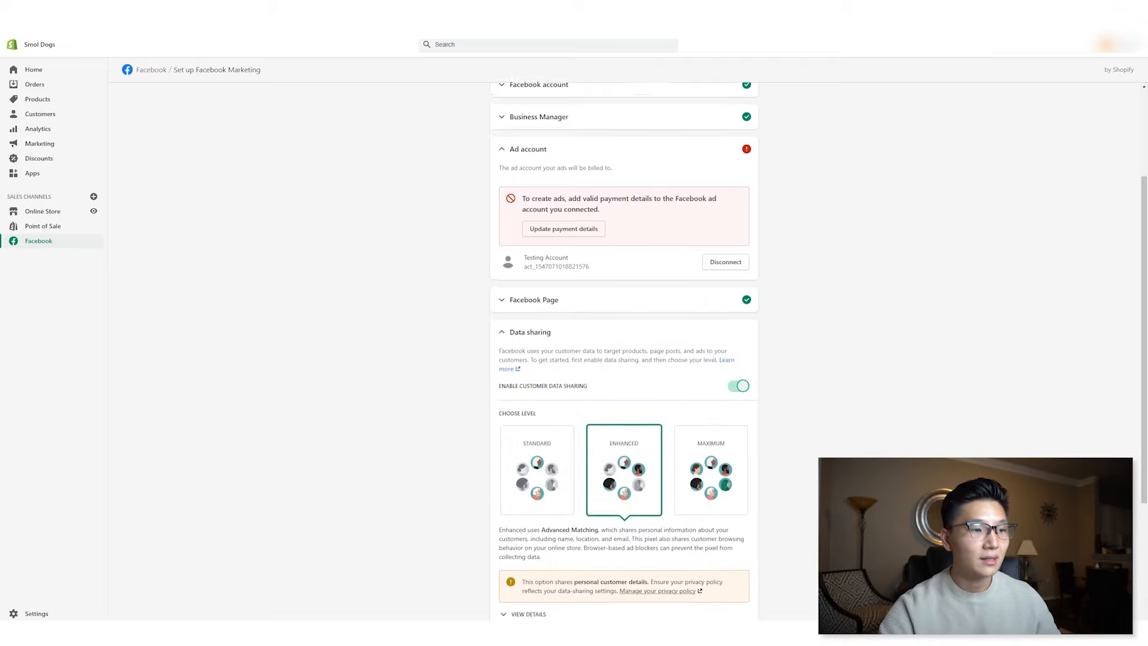
scroll(649, 371, down, 2)
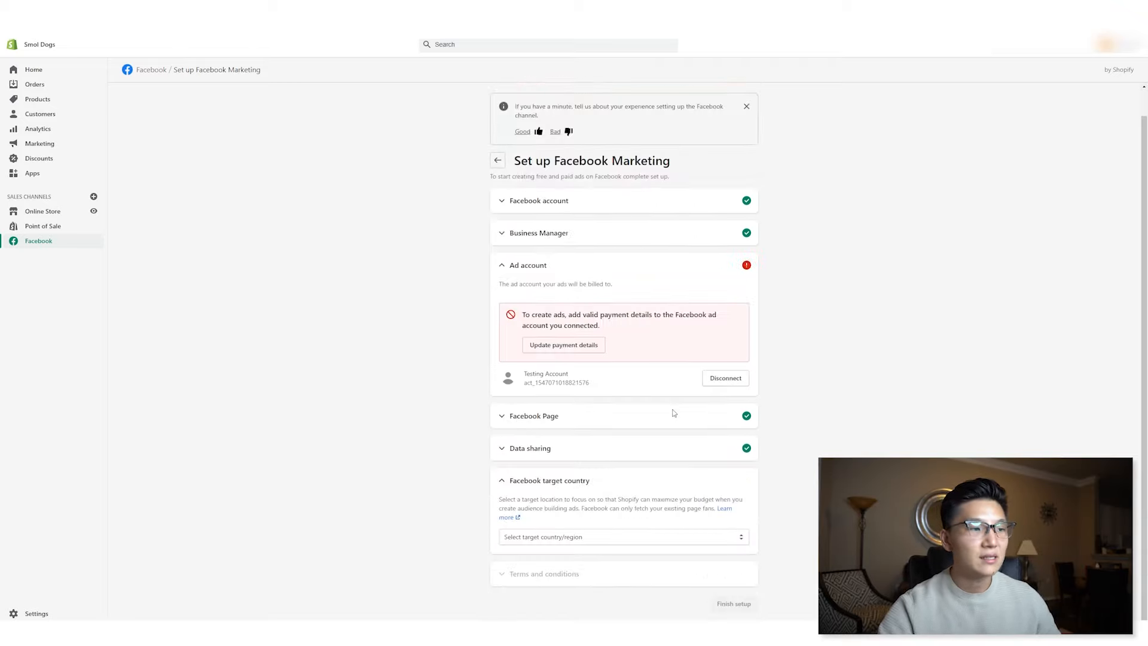
click(616, 449)
scroll(625, 455, down, 5)
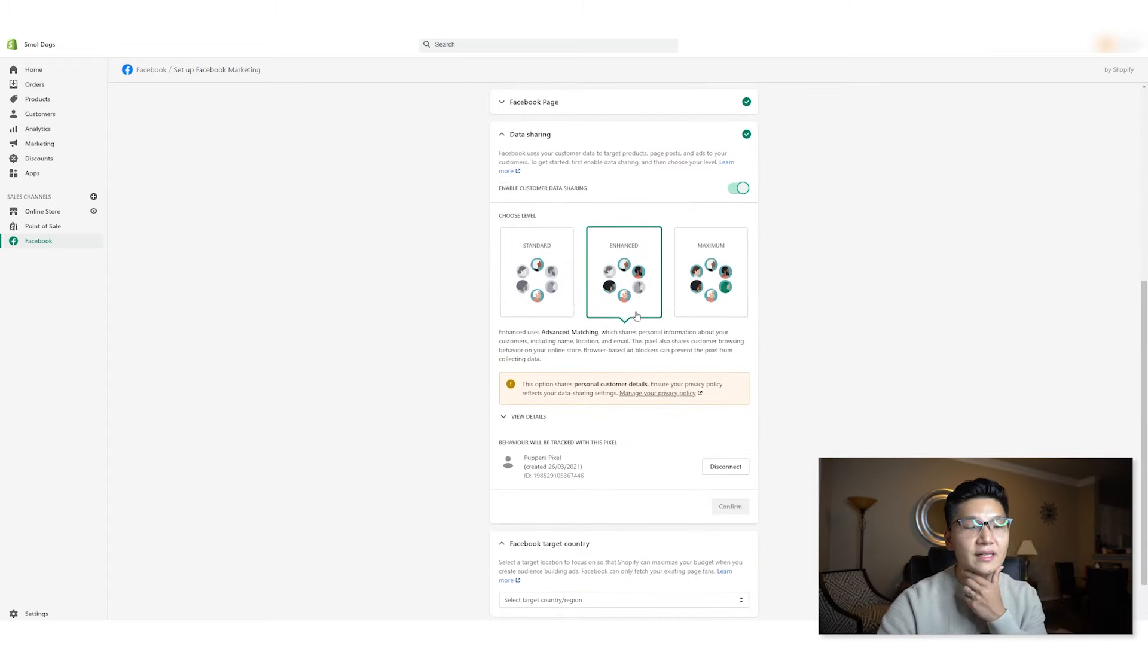
click(707, 294)
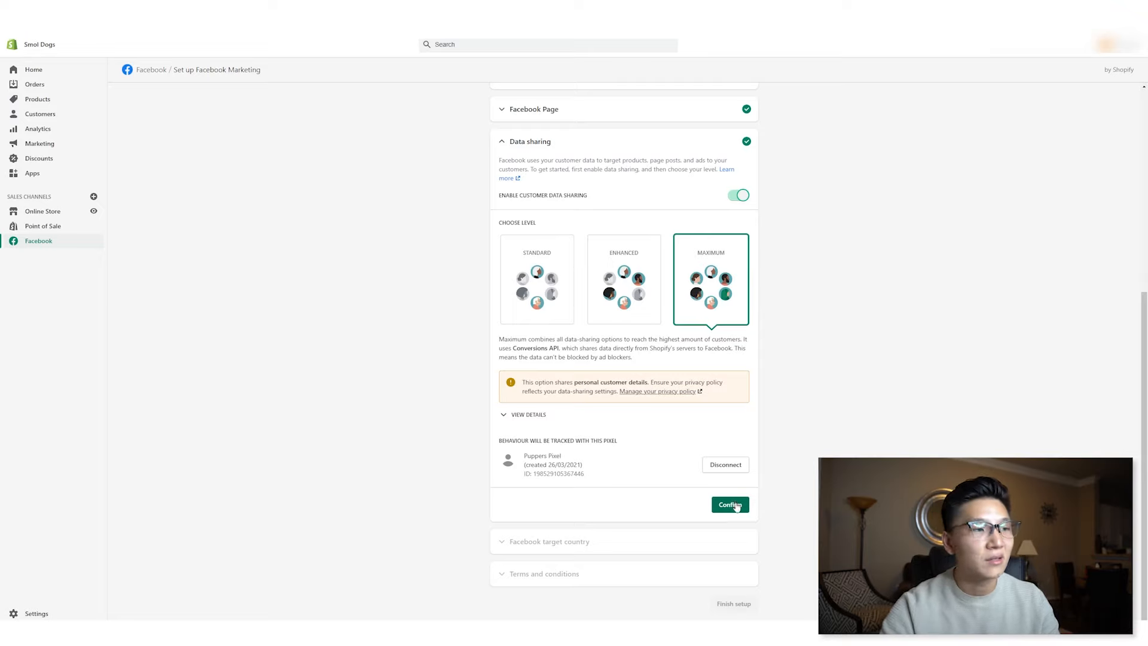
click(737, 506)
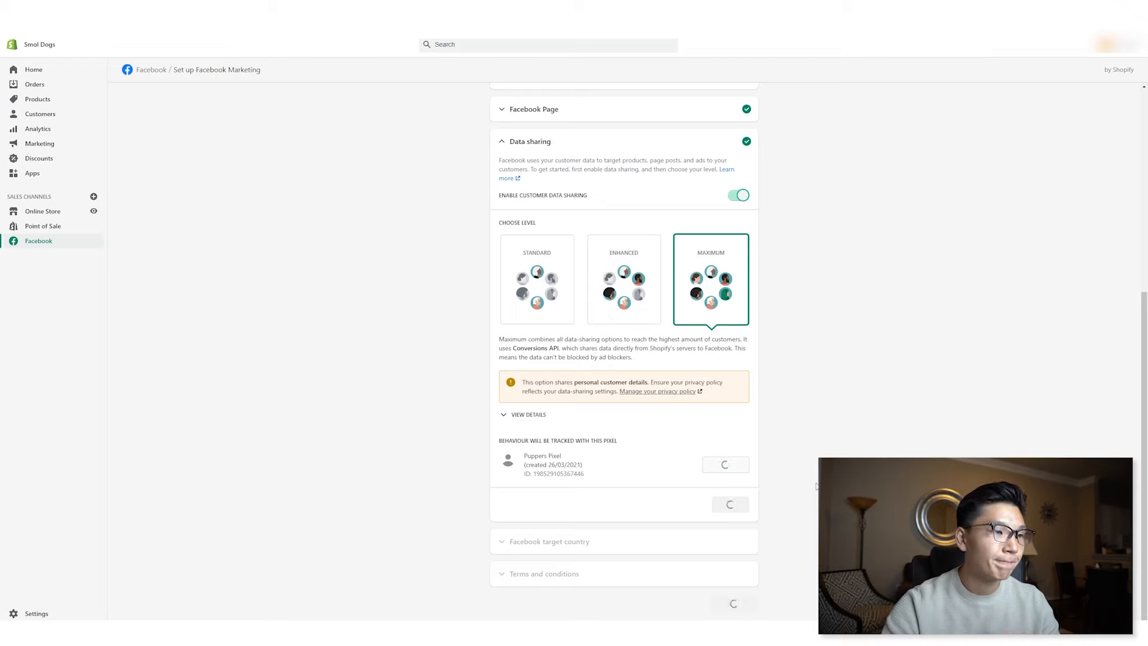
- Set the Facebook target country to United States and finish the setup
click(691, 537)
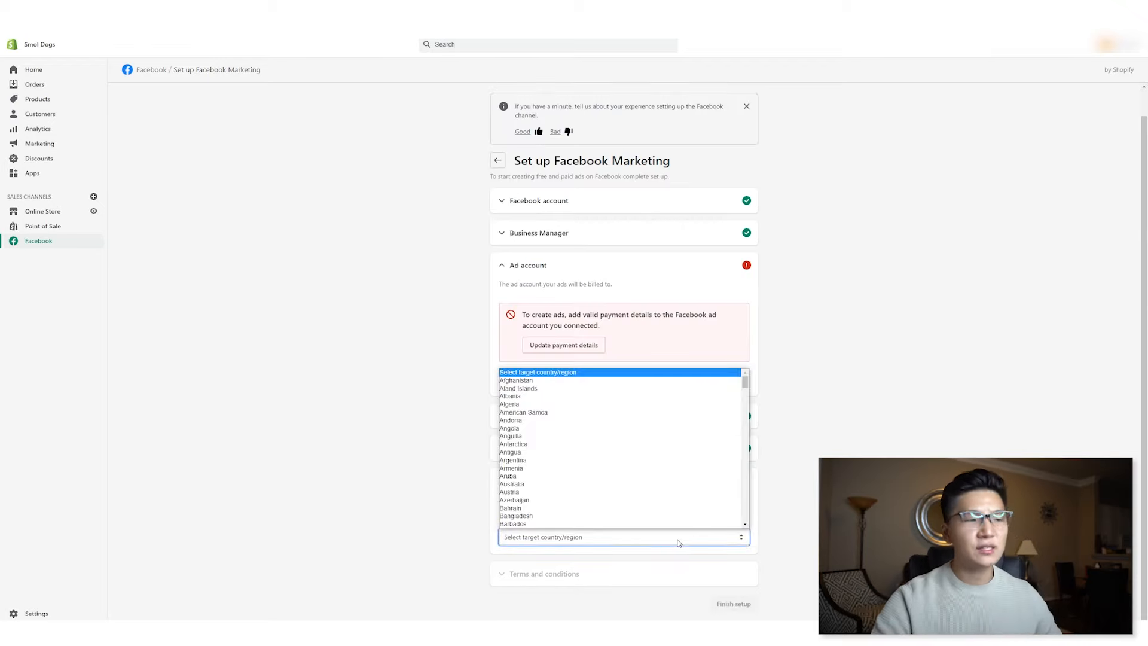
click(763, 457)
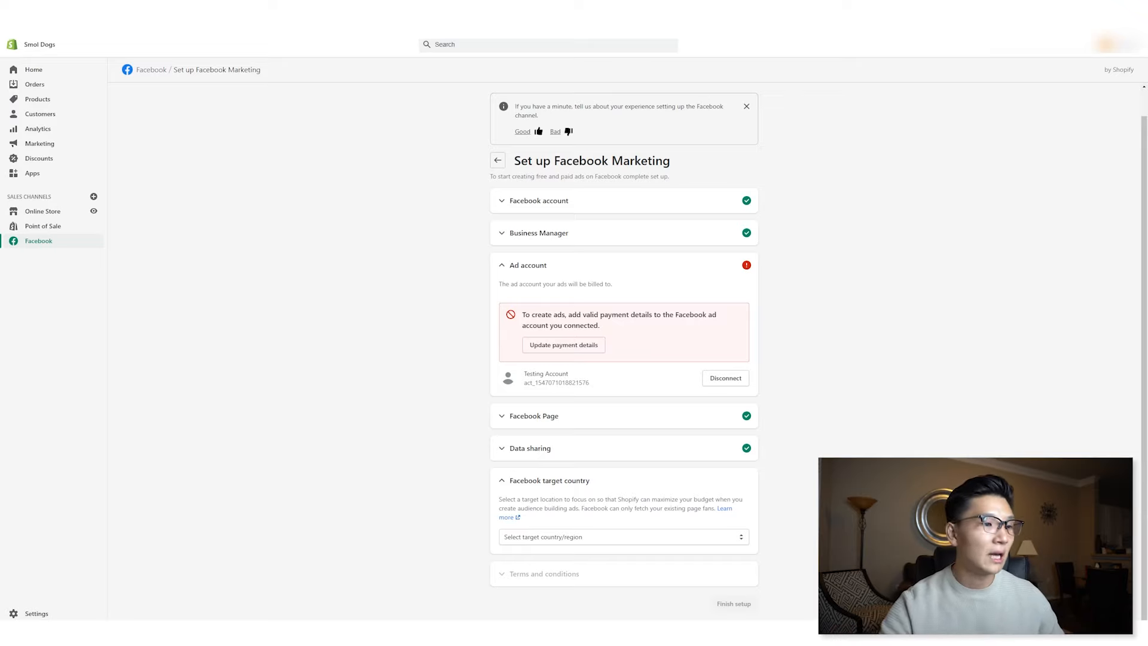
click(709, 536)
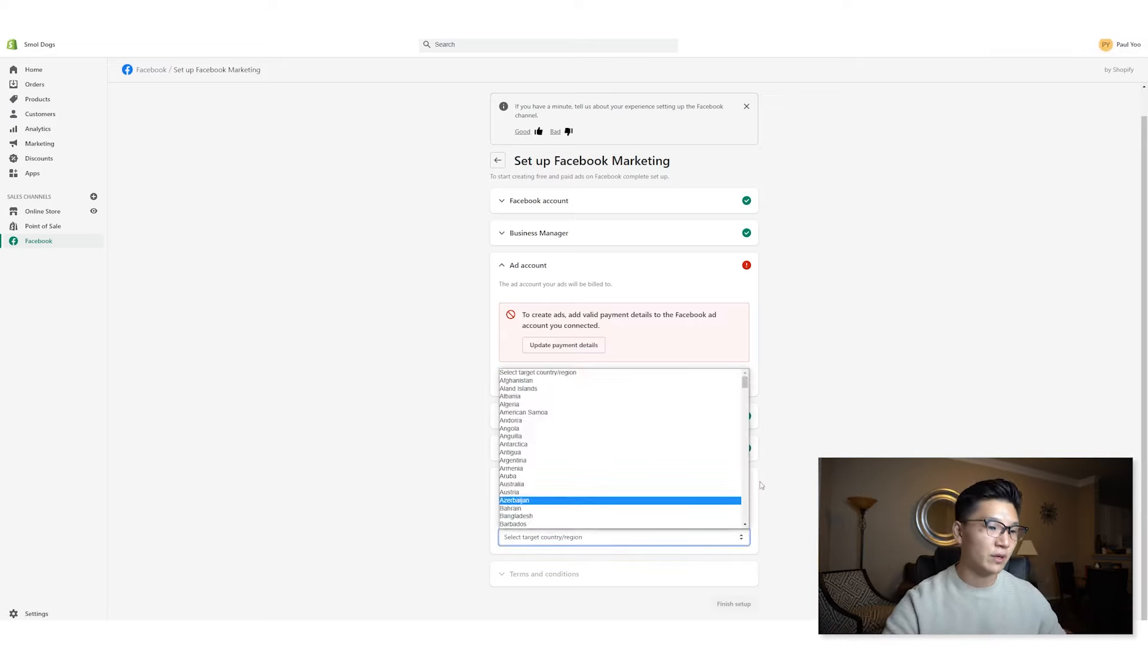
scroll(661, 457, down, 20)
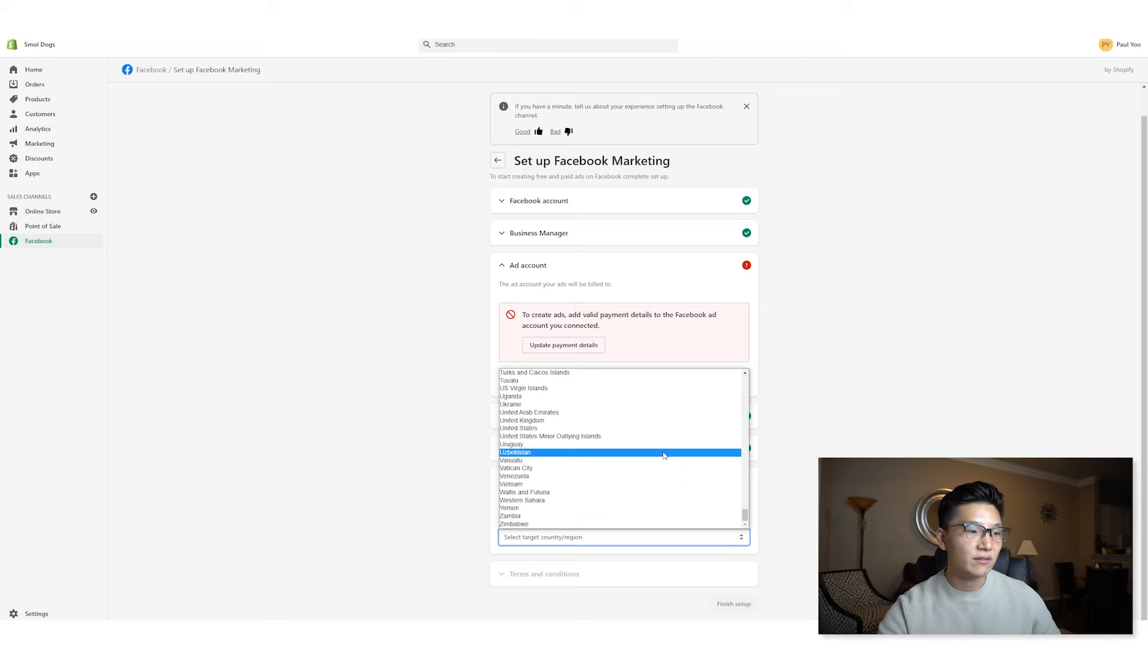
click(635, 428)
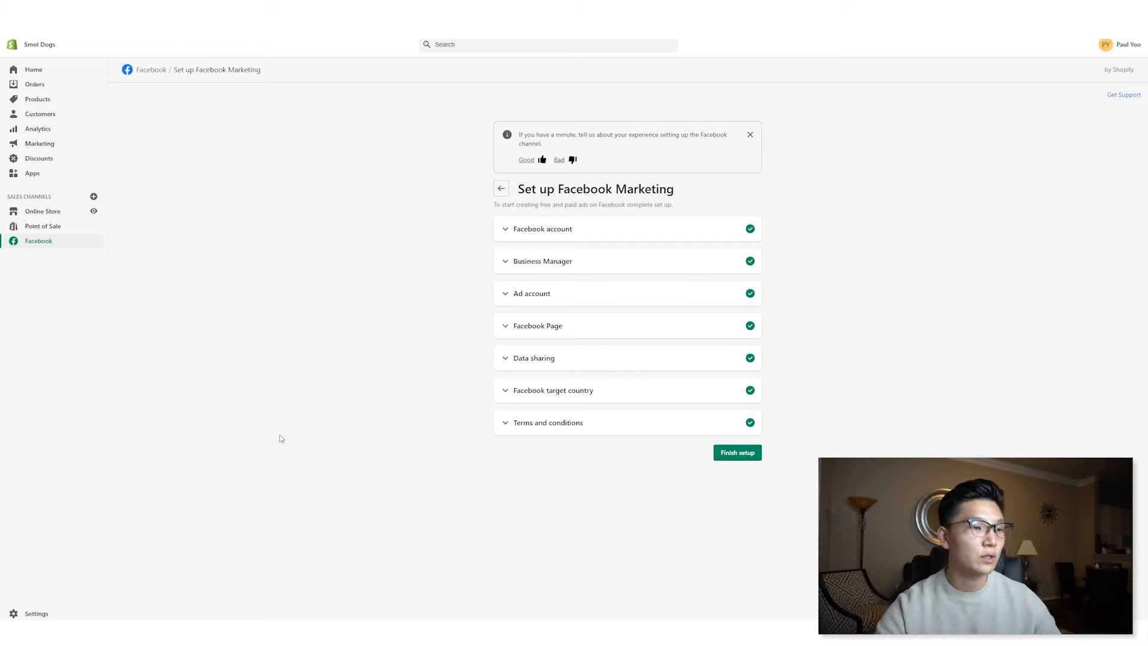
click(724, 453)
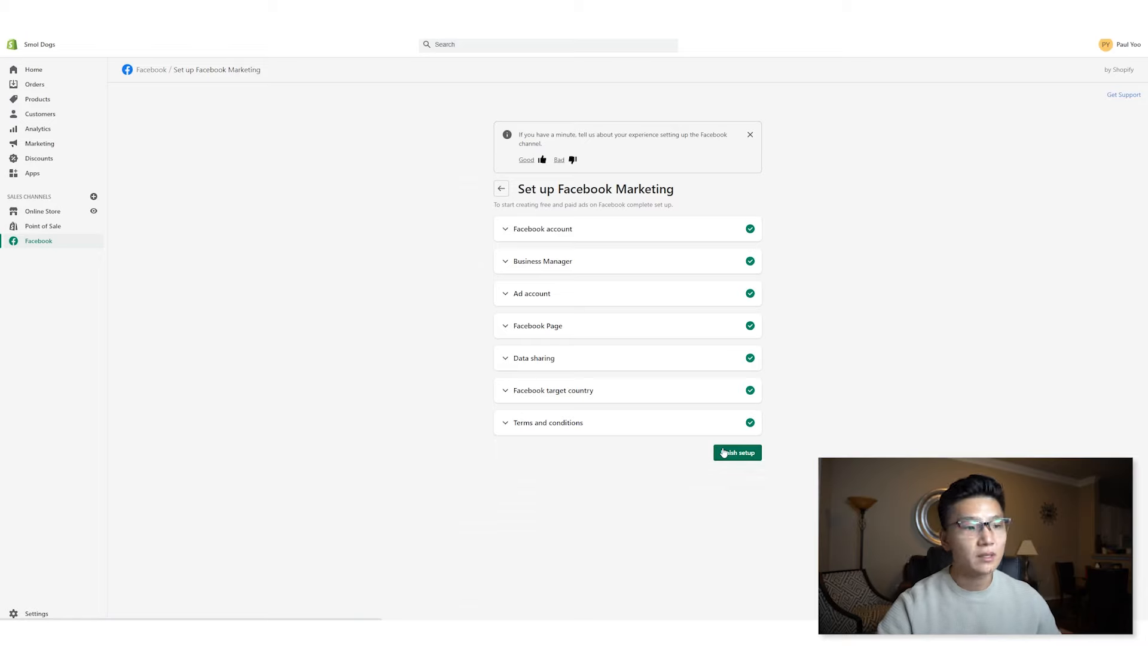
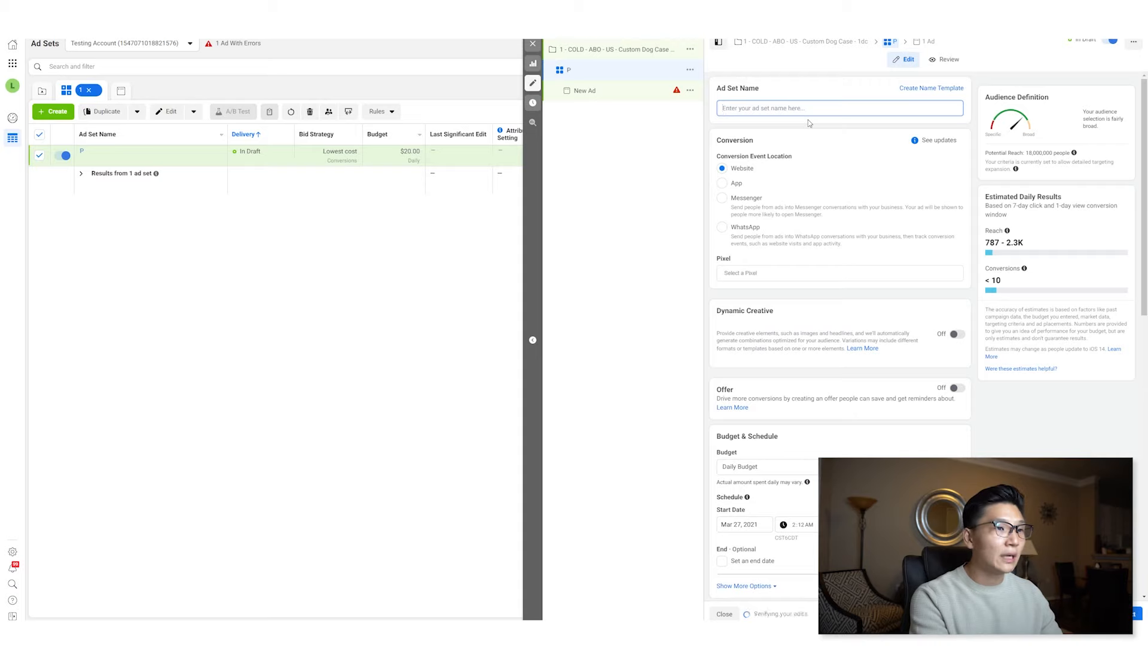
- Name the ad set Dogs and select the Puppers Pixel for website conversions
text(Dogs)
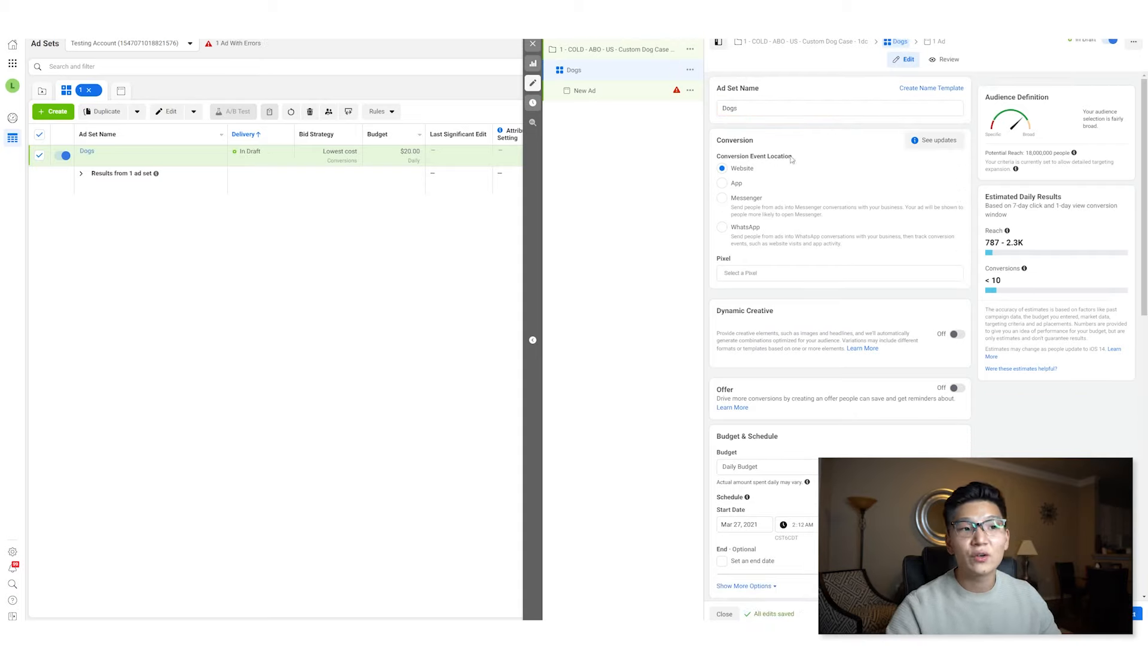
click(765, 272)
click(755, 296)
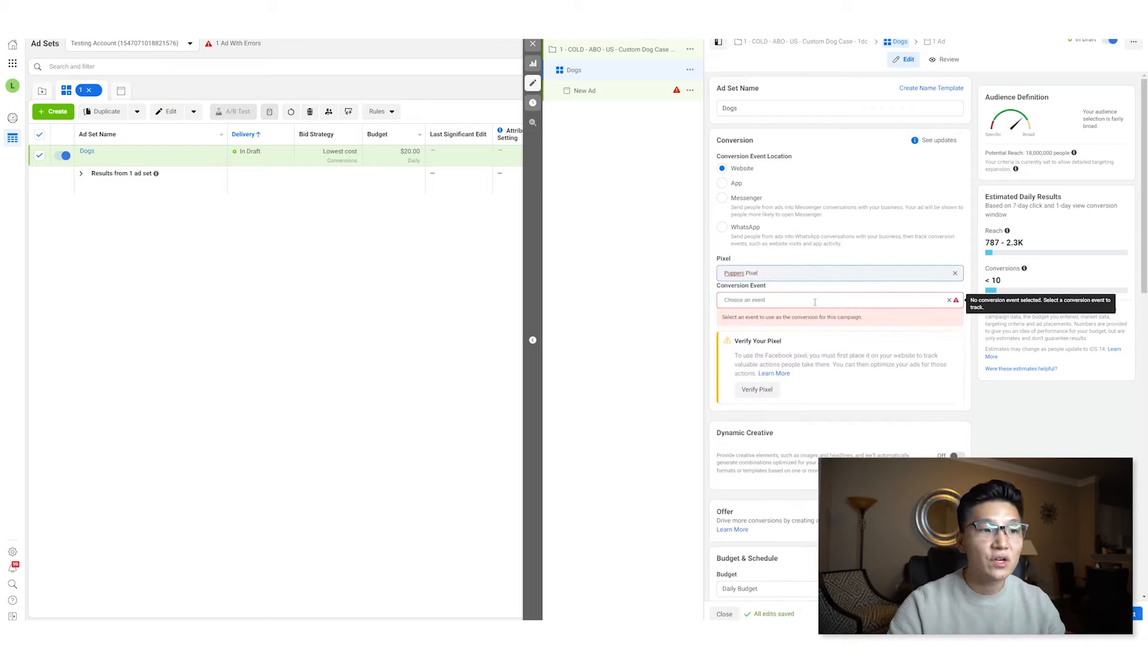
- Set the conversion event to Purchase
click(827, 301)
scroll(836, 385, down, 5)
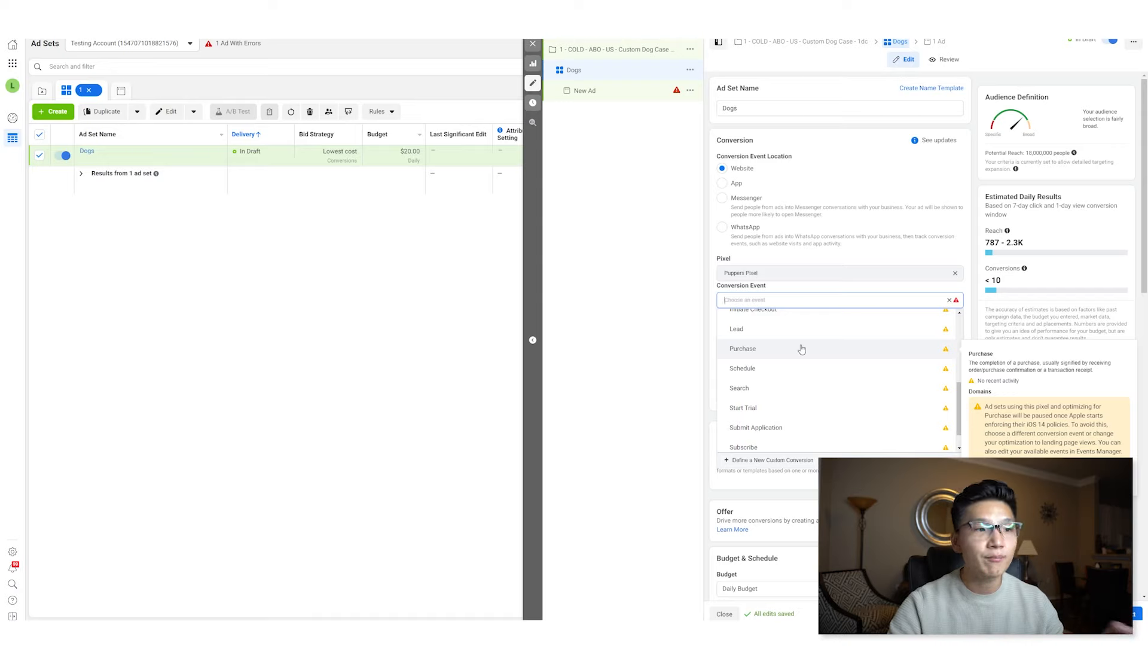
click(801, 349)
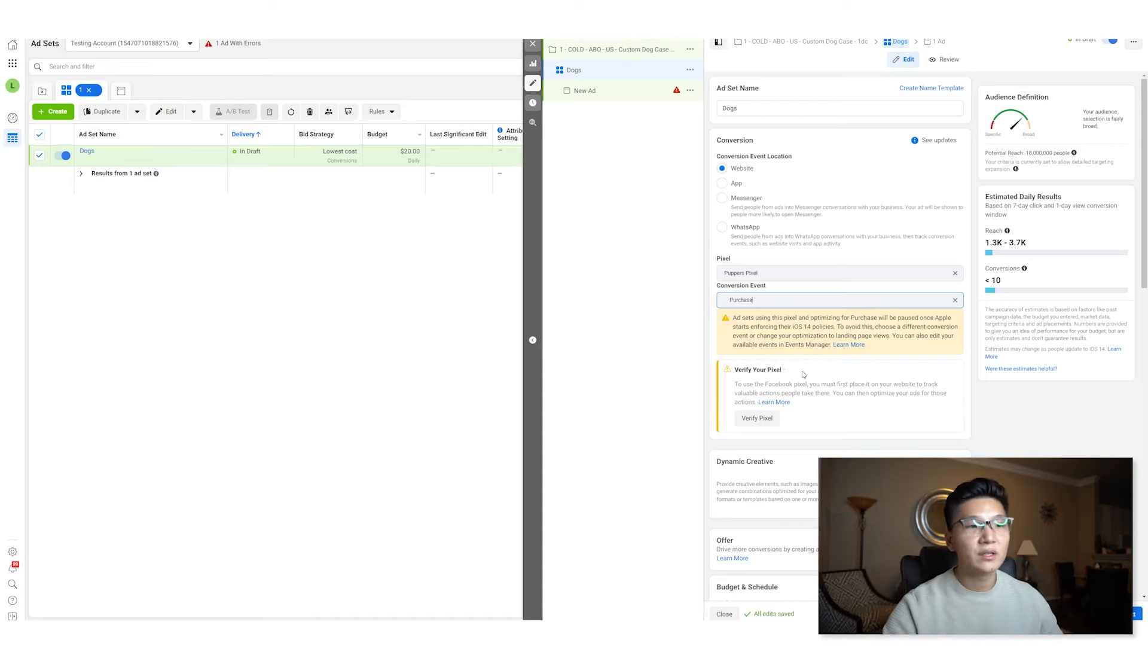
- Set the daily budget to $10.00
scroll(803, 375, down, 1)
scroll(811, 359, down, 2)
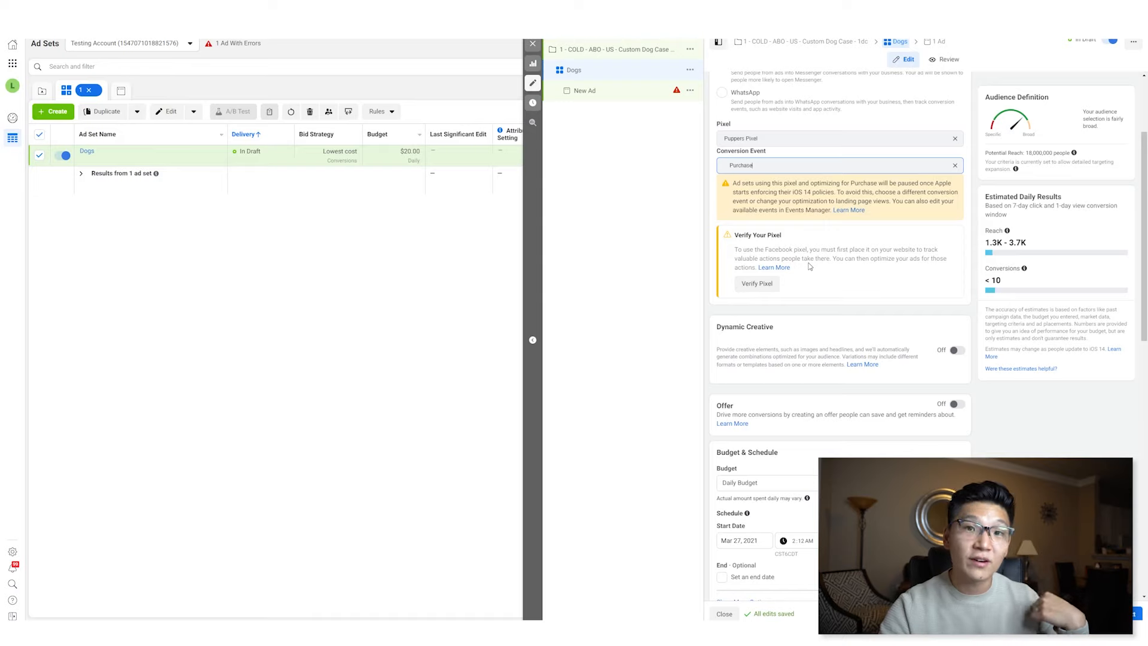
scroll(854, 278, down, 2)
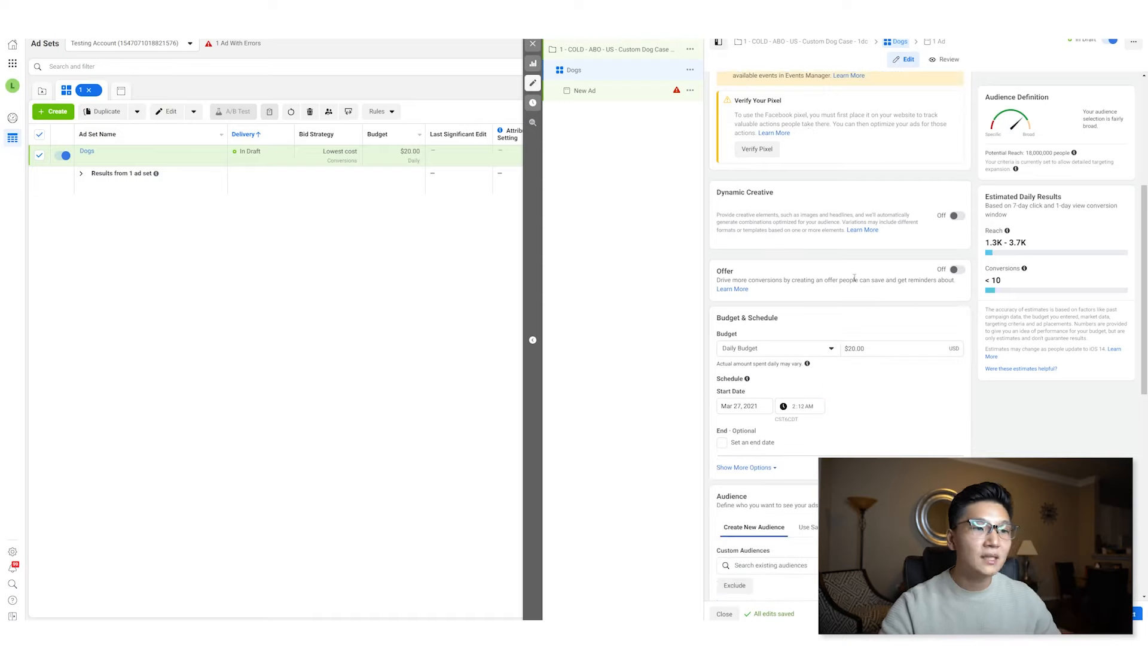
scroll(884, 253, down, 1)
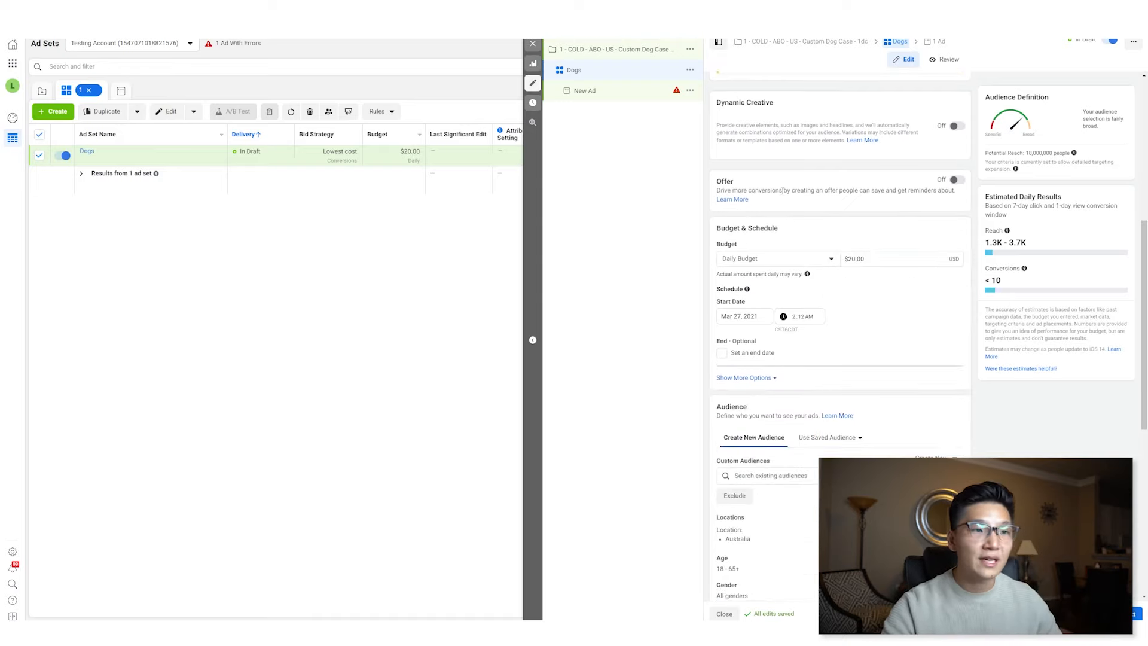
scroll(782, 189, down, 1)
triple_click(885, 214)
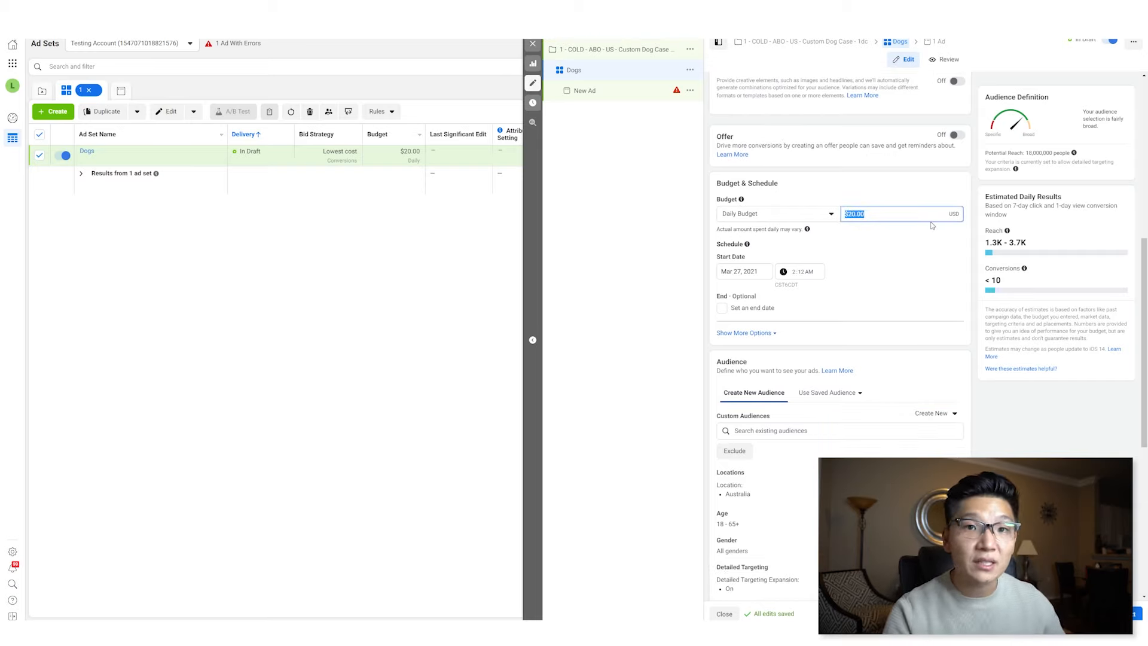
text(1)
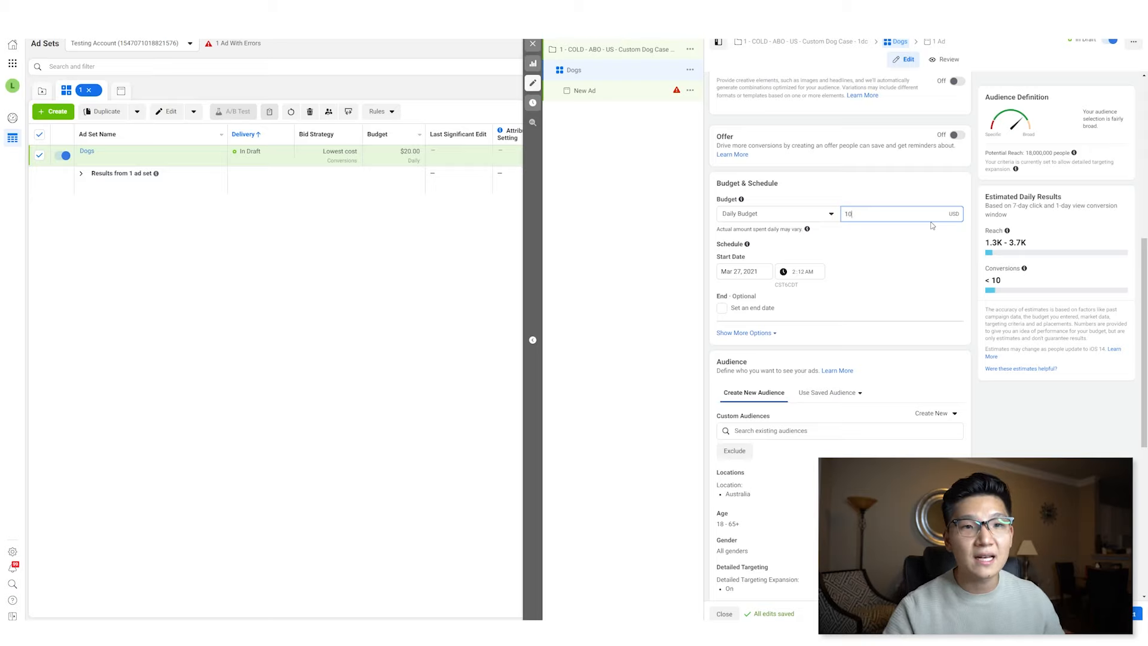
text(0)
key(Tab)
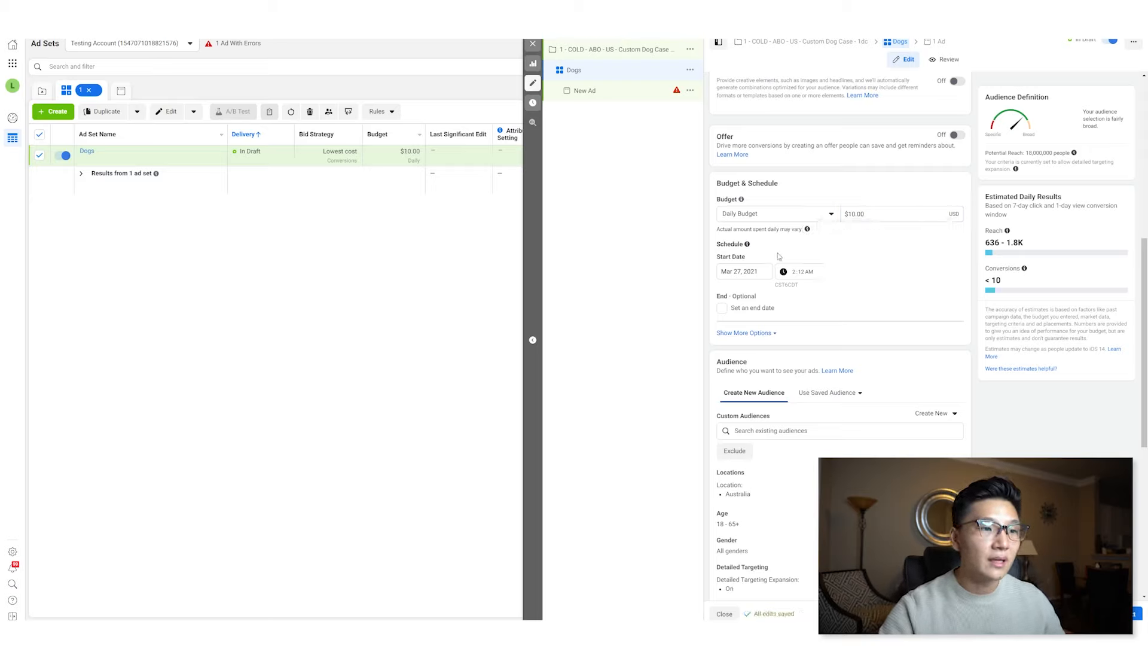
- Set the start date to March 28, 2021 at 12:01 AM and expand the extra schedule options
click(769, 271)
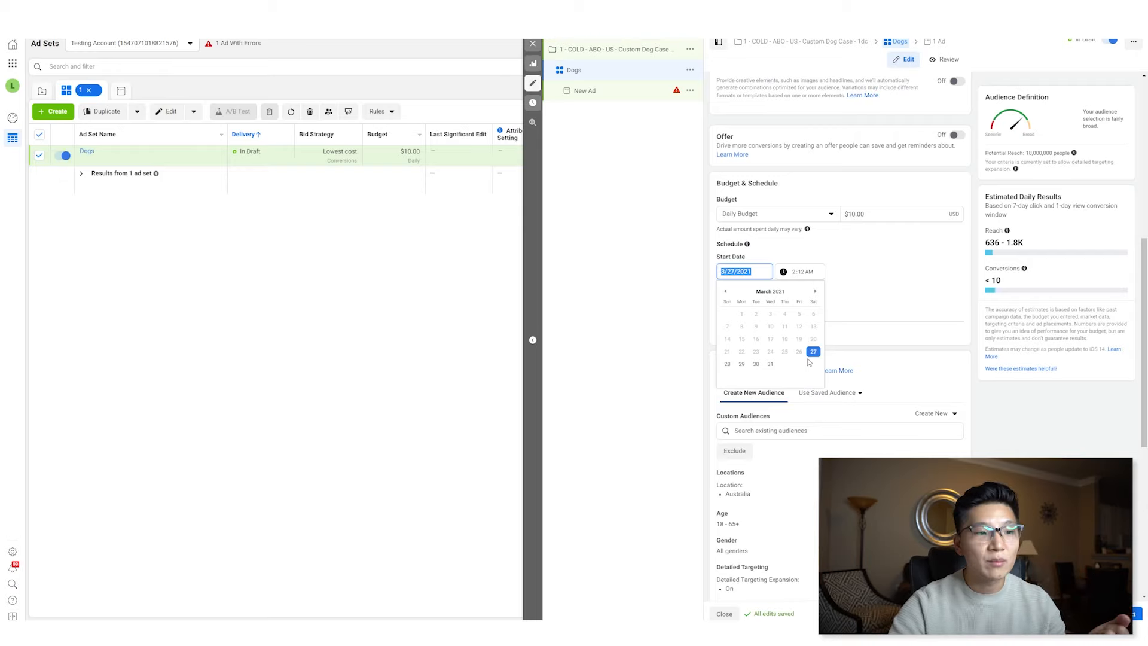
click(728, 365)
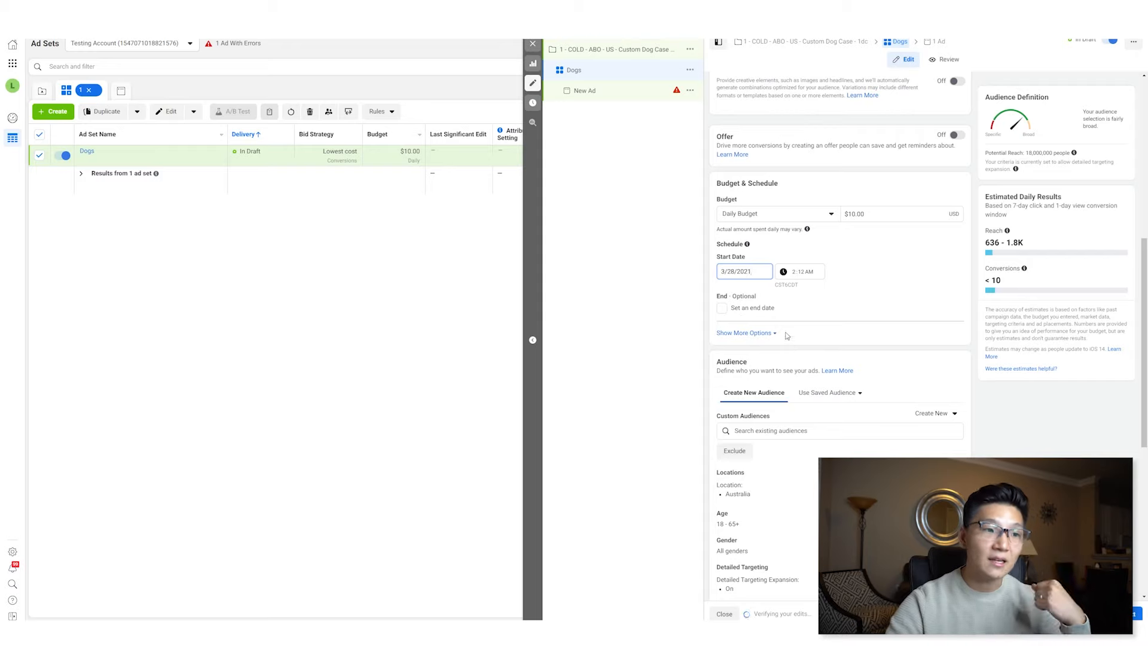
key(Tab)
key(shift+Tab)
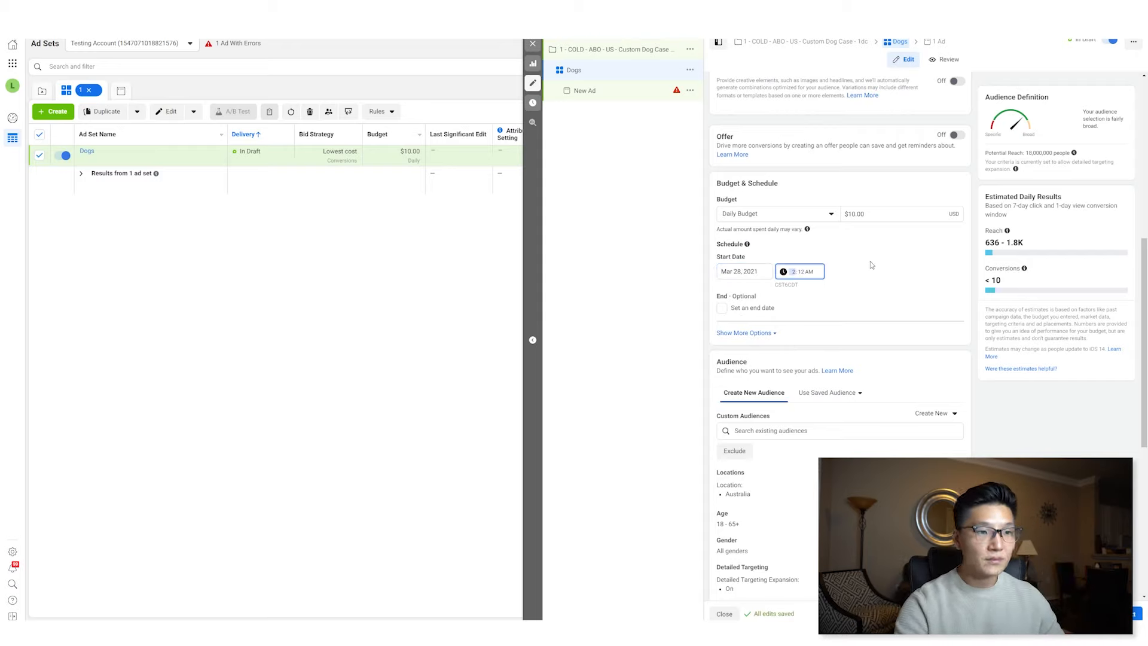
text(12:01)
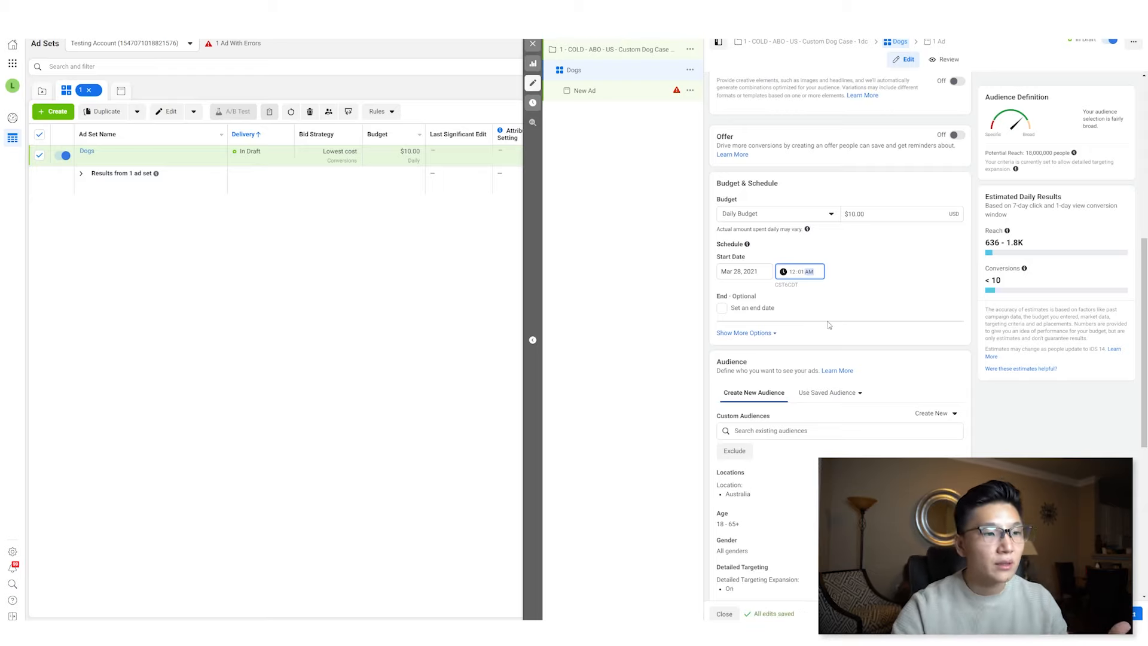
scroll(829, 323, down, 2)
click(780, 243)
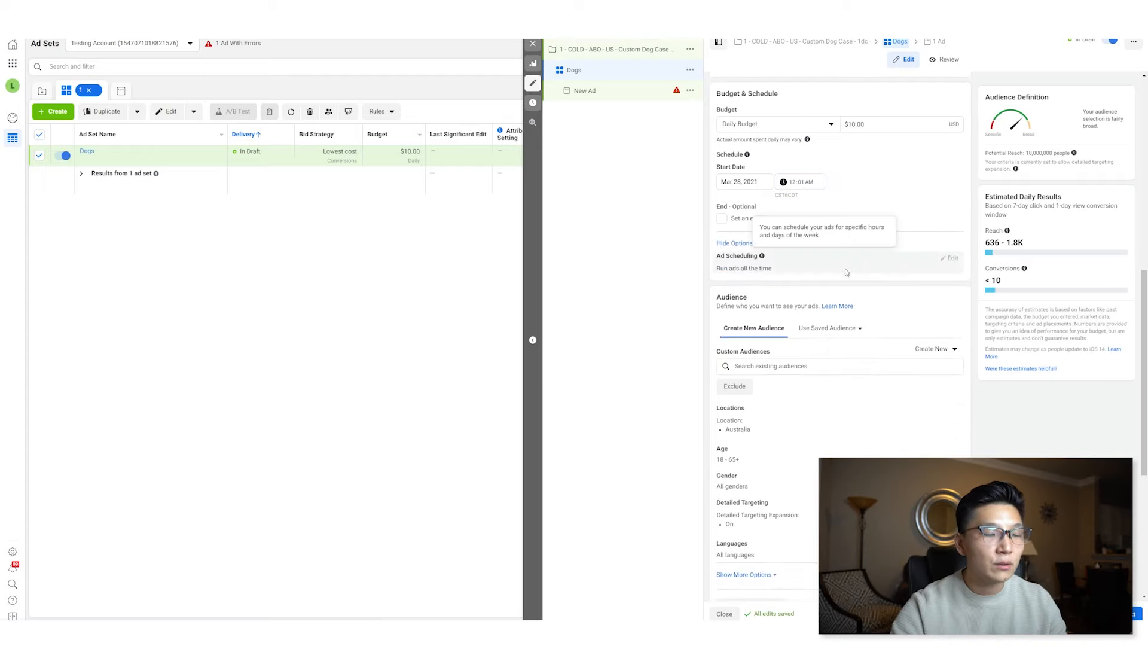
- Add Canada, United States and United Kingdom to the targeted locations alongside Australia
scroll(843, 325, down, 3)
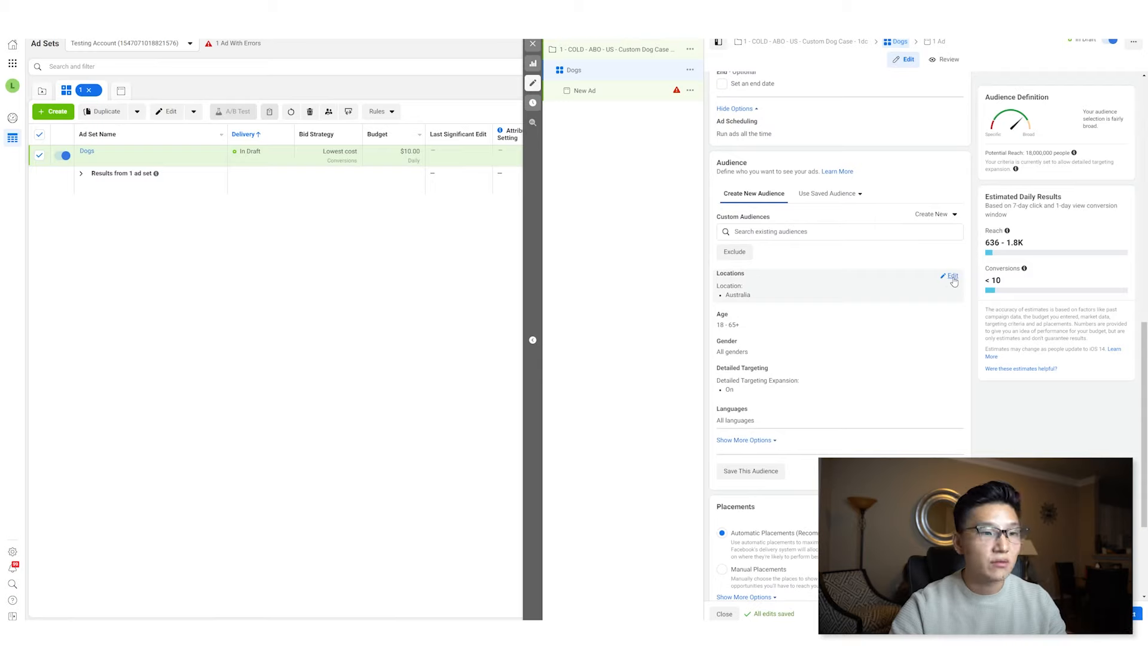
click(837, 287)
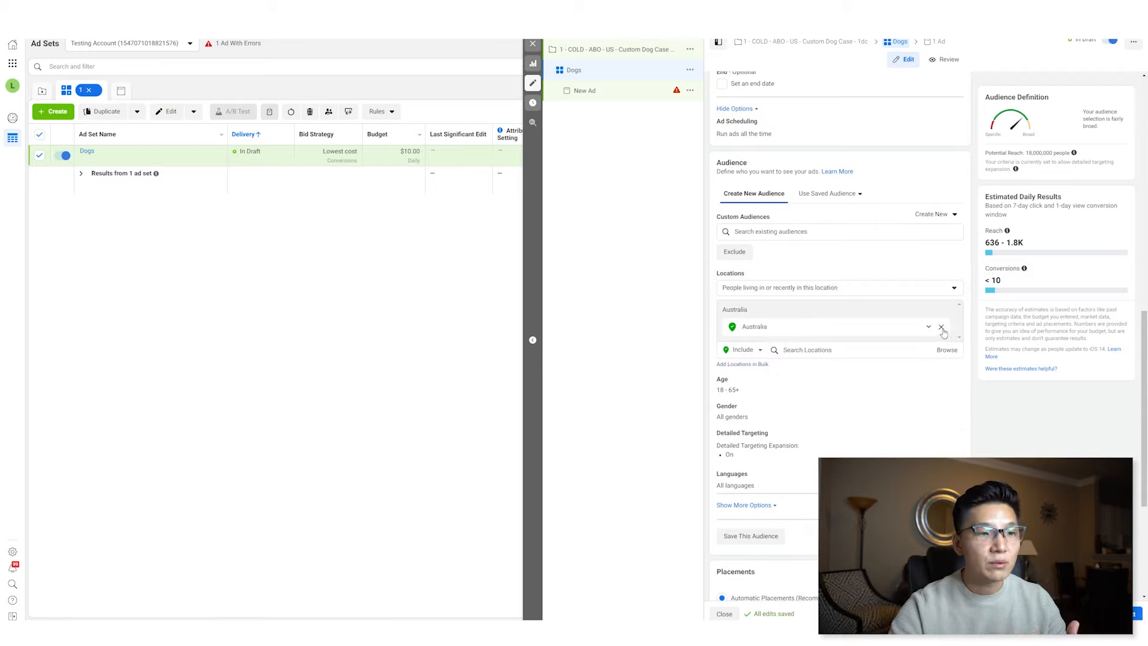
click(828, 349)
text(canada)
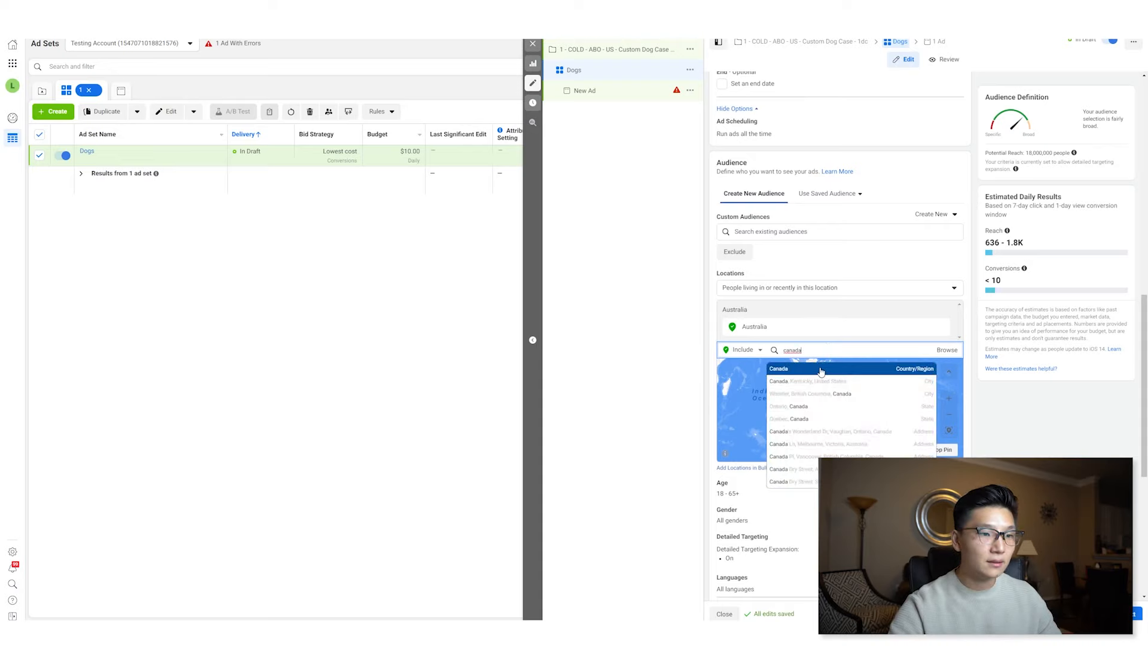
click(820, 369)
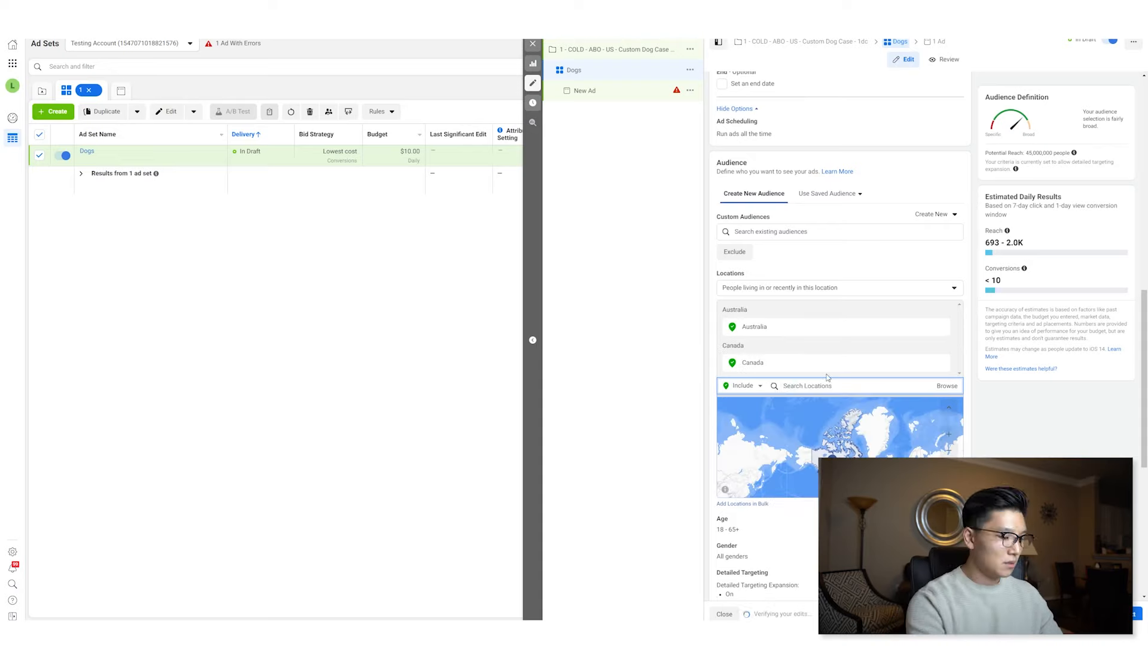
text(united states)
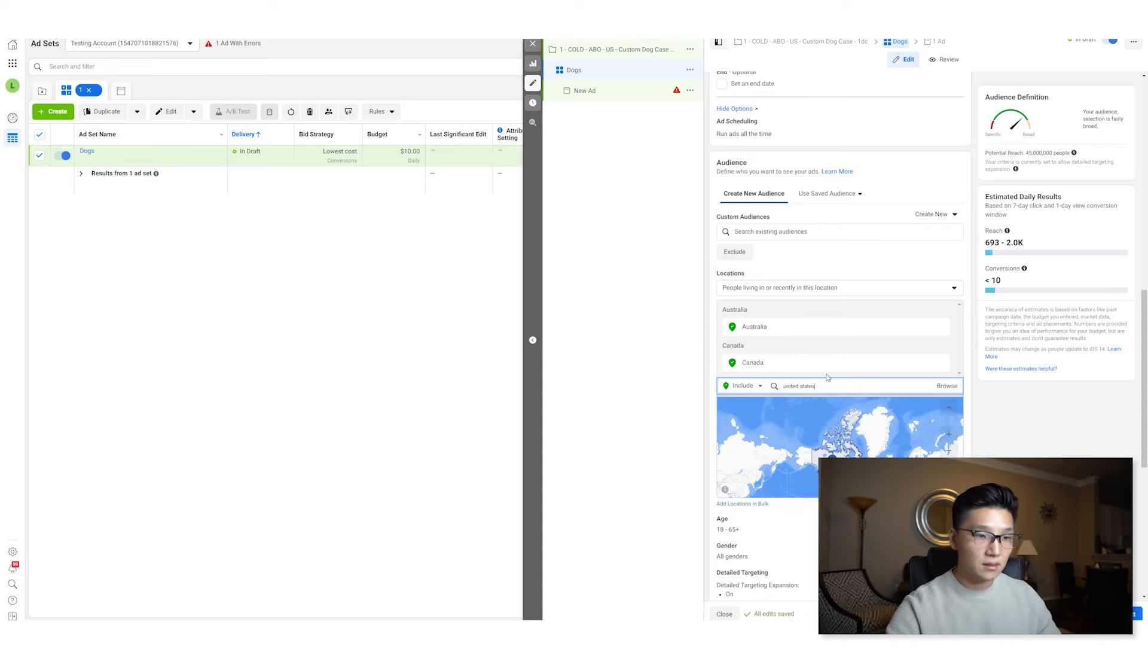
click(827, 395)
text(united ki)
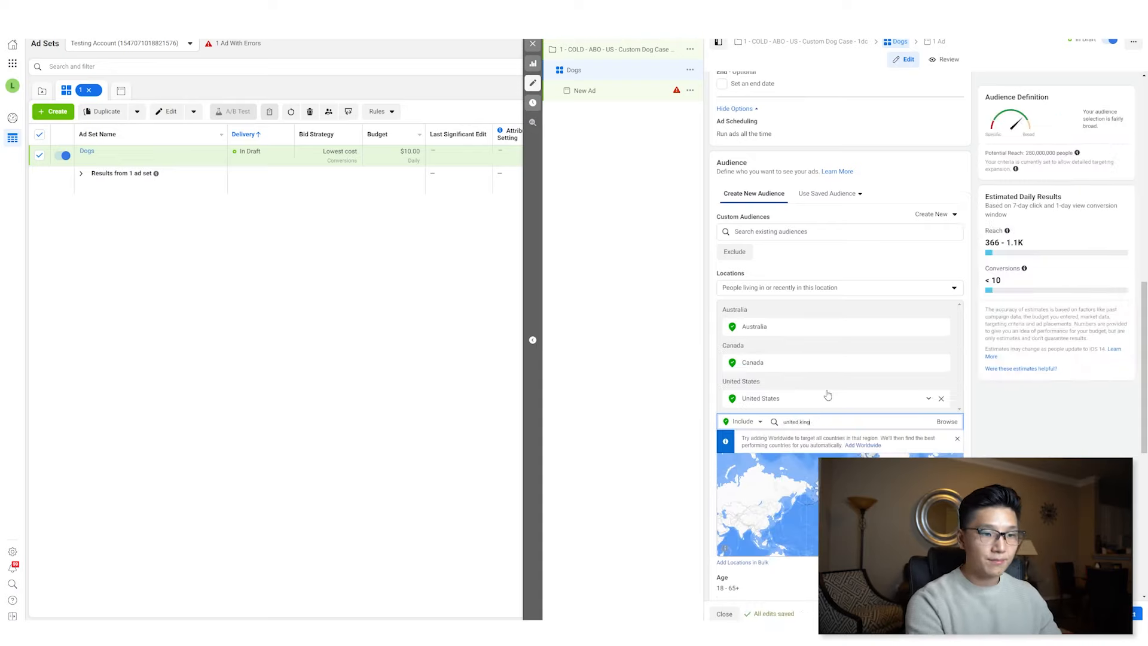
text(ng)
click(826, 442)
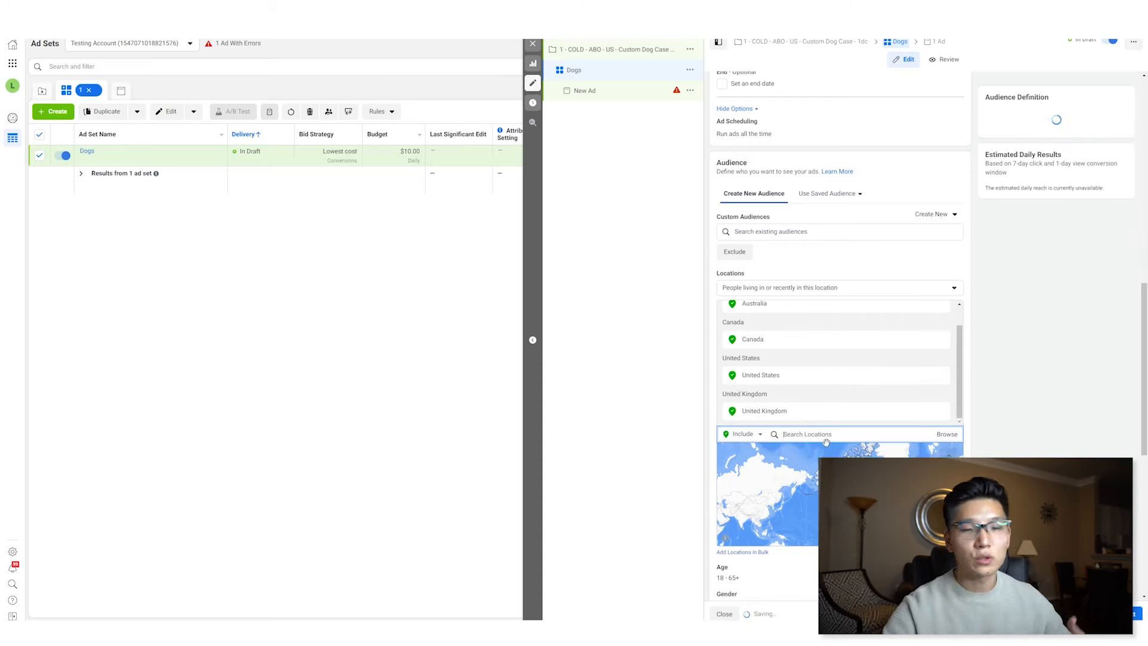
- Open detailed targeting and turn off detailed targeting expansion
scroll(1006, 436, down, 3)
click(1007, 435)
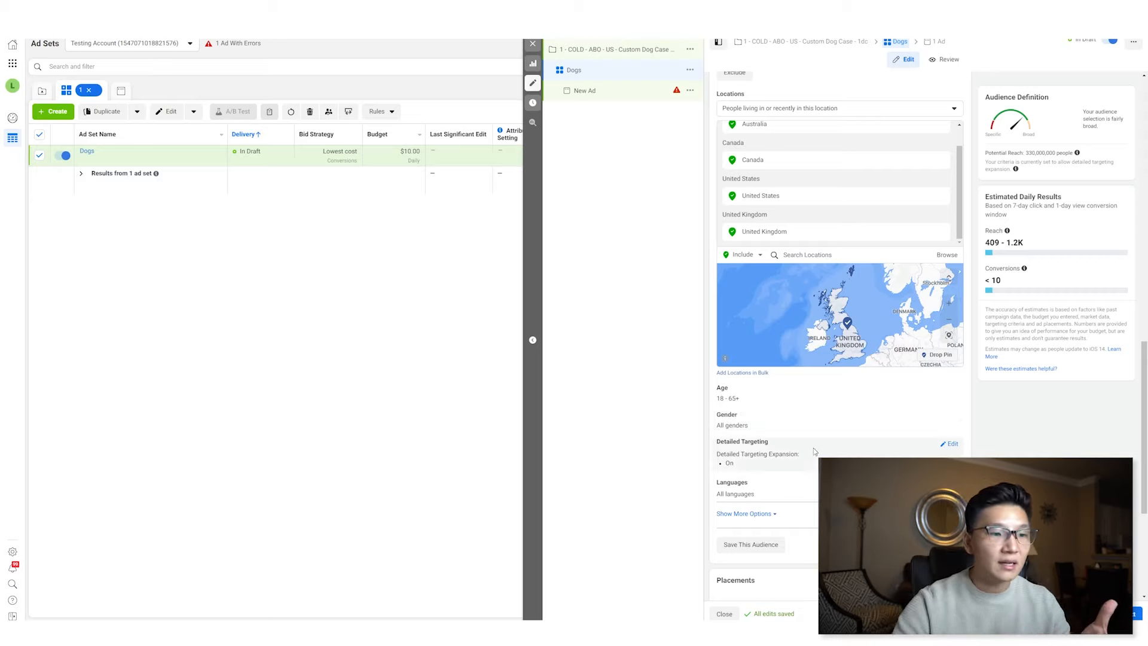
click(952, 443)
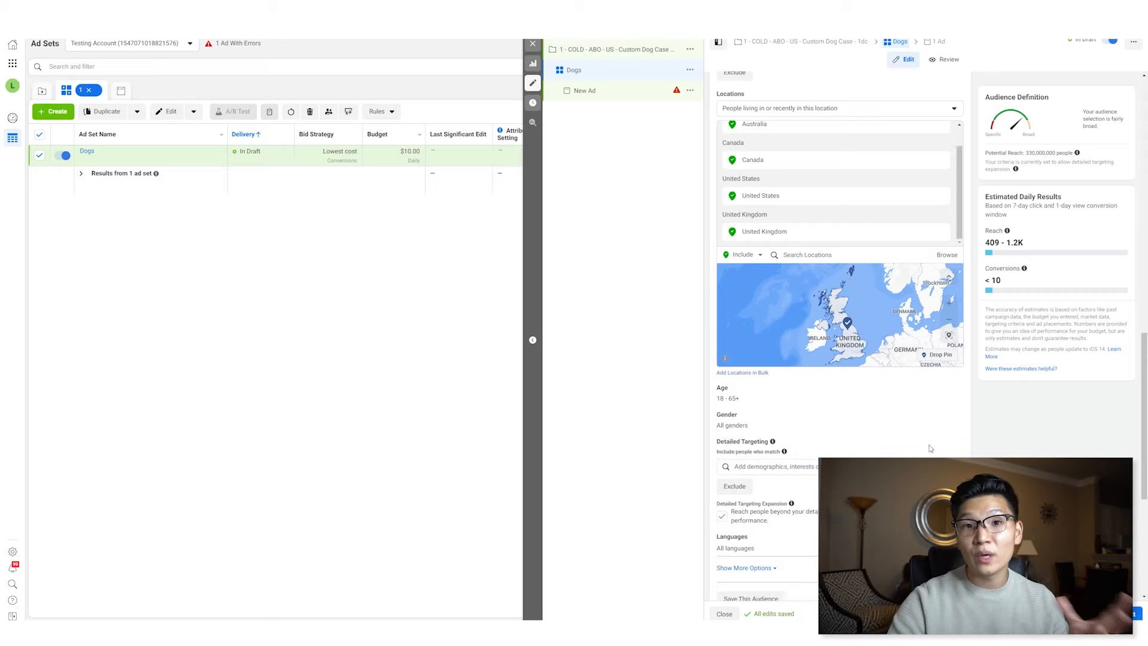
click(723, 517)
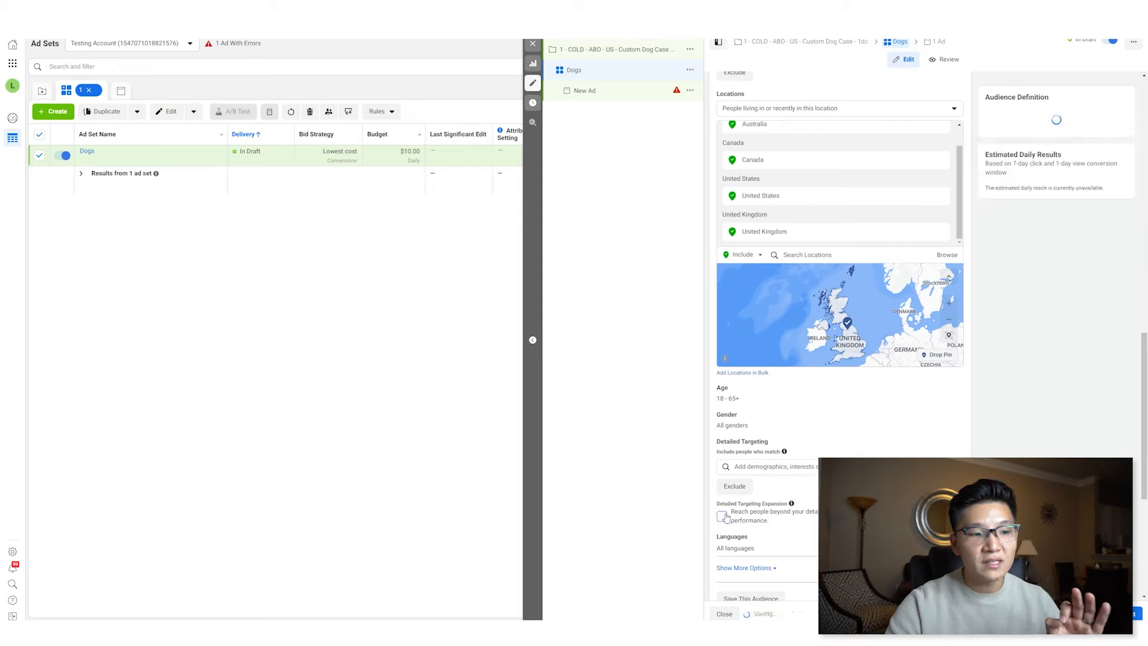
- Add the Dogs interest to the detailed targeting
click(793, 469)
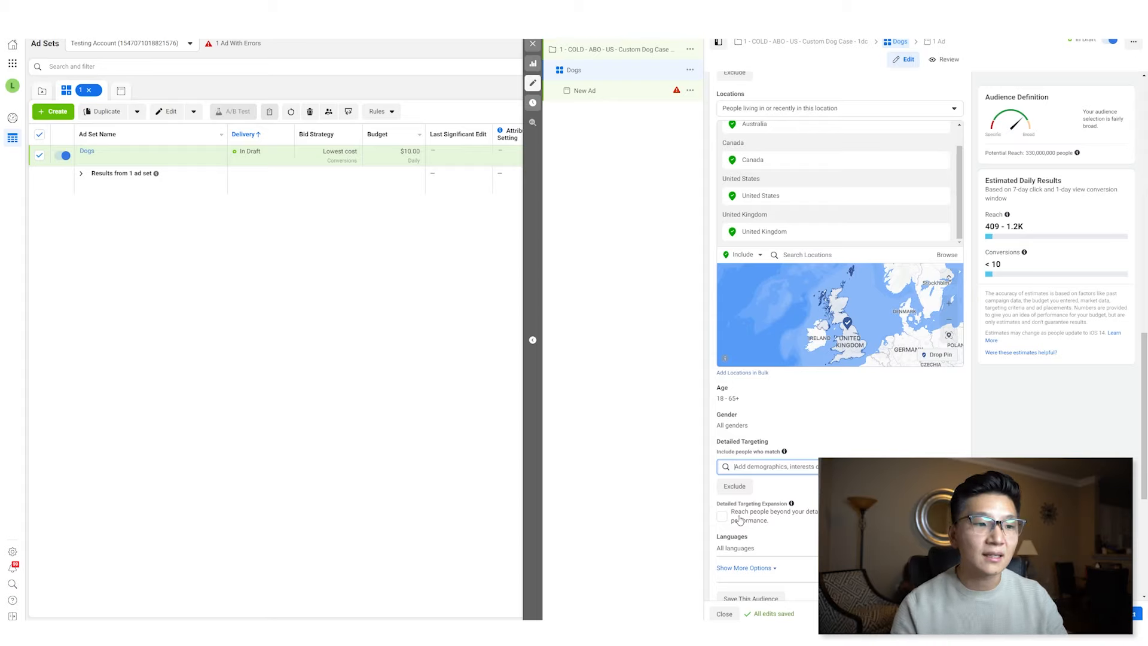
text(Dogs)
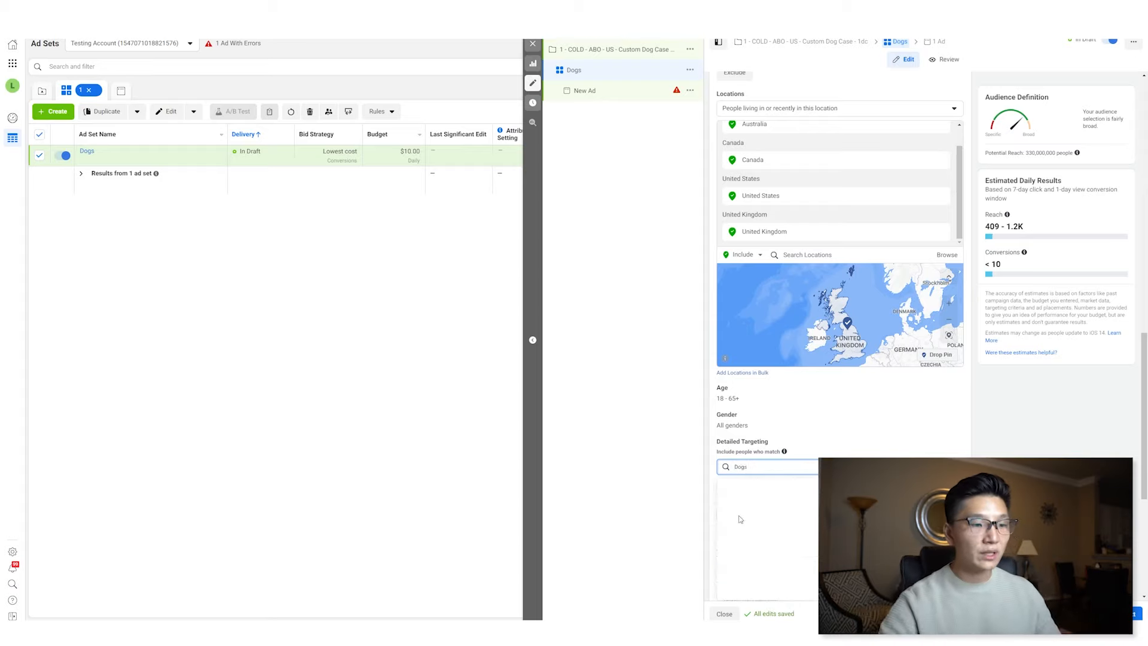
key(ctrl+a)
click(789, 485)
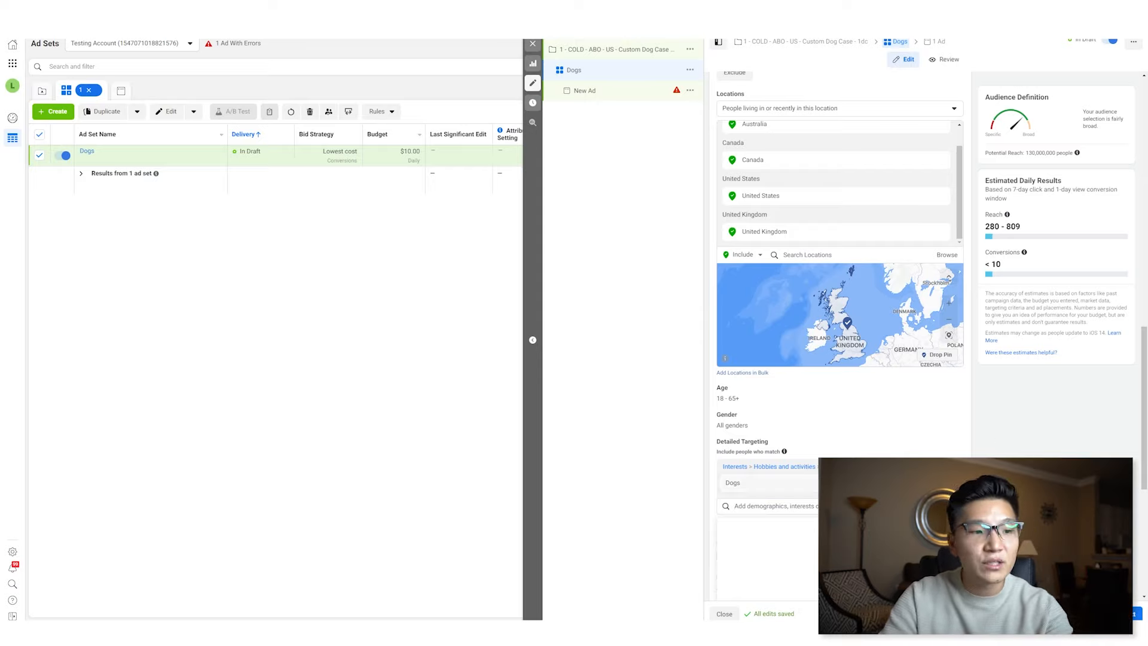
click(771, 506)
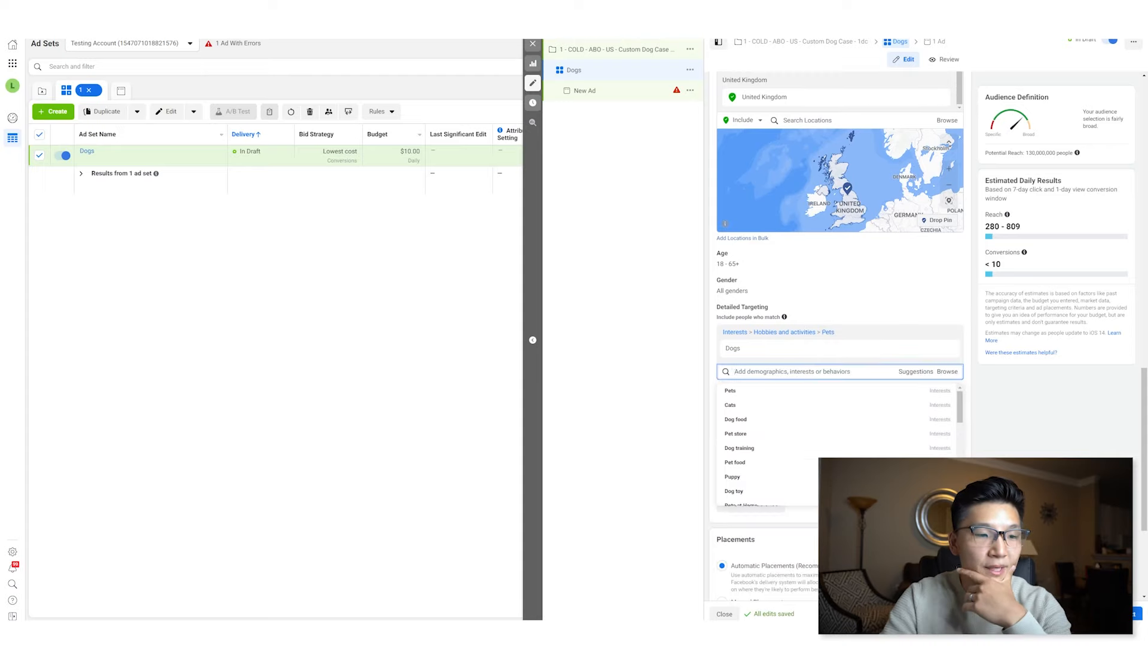
click(1070, 387)
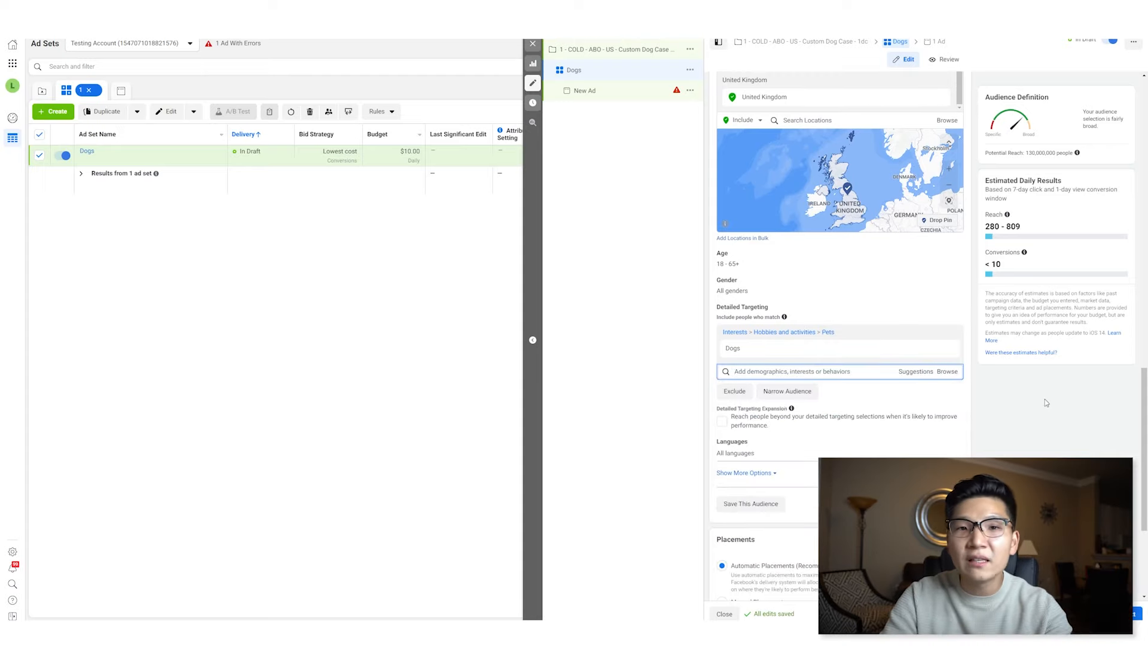
- Switch to Manual Placements and exclude the Audience Network and Messenger platforms
scroll(1031, 414, down, 2)
scroll(1029, 420, down, 3)
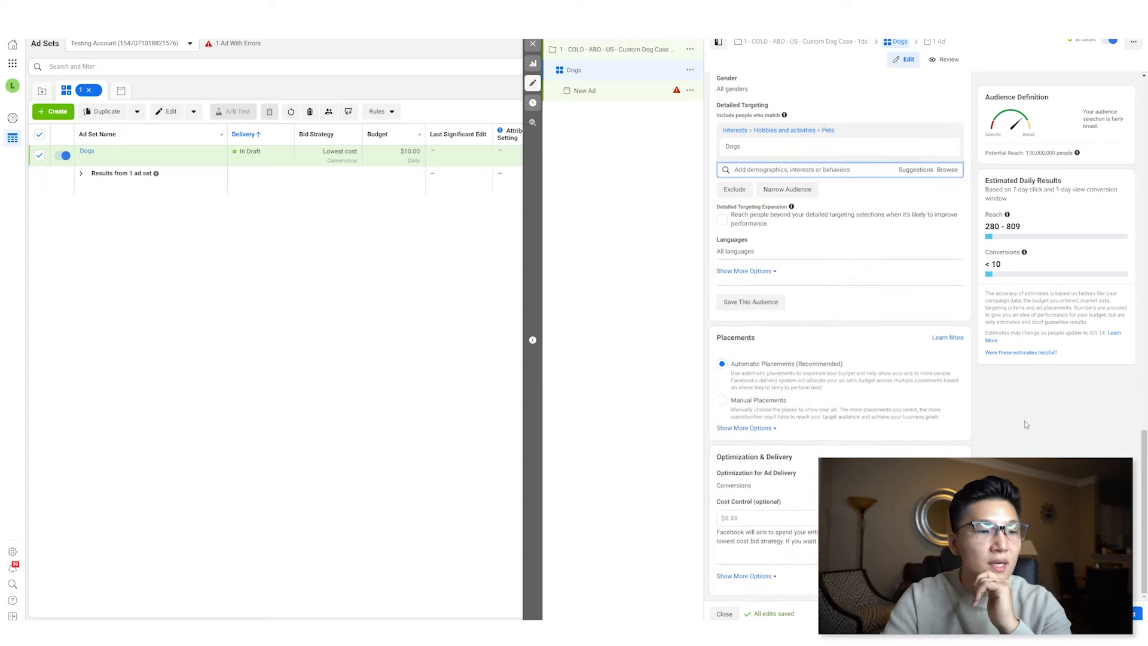
click(774, 417)
scroll(776, 421, down, 2)
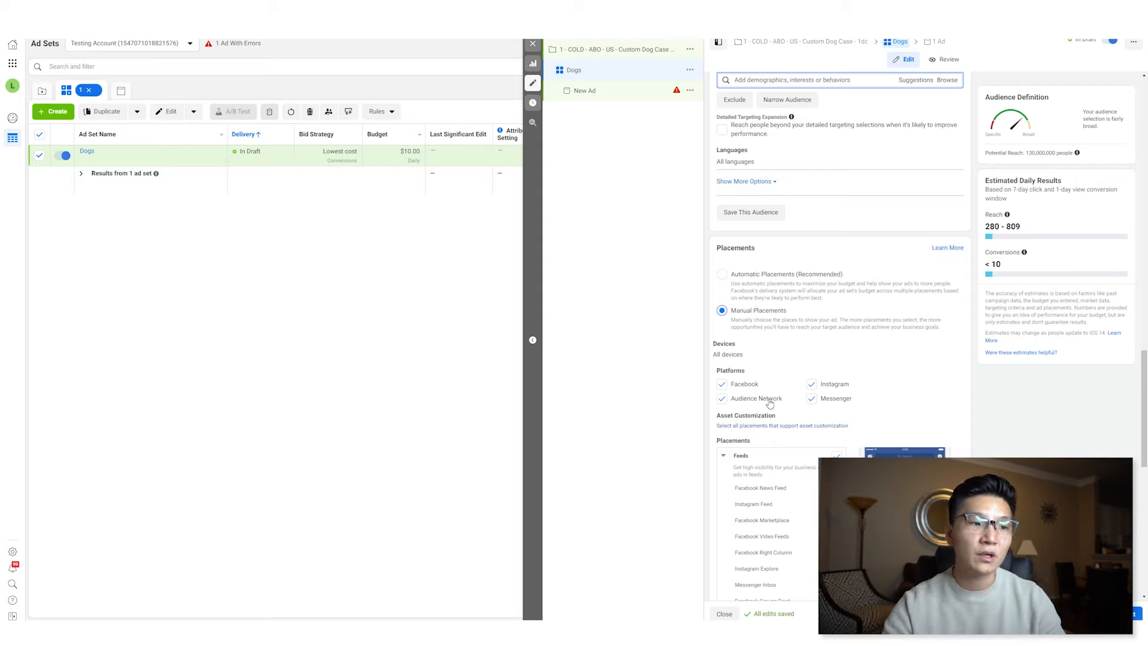
click(770, 399)
click(813, 400)
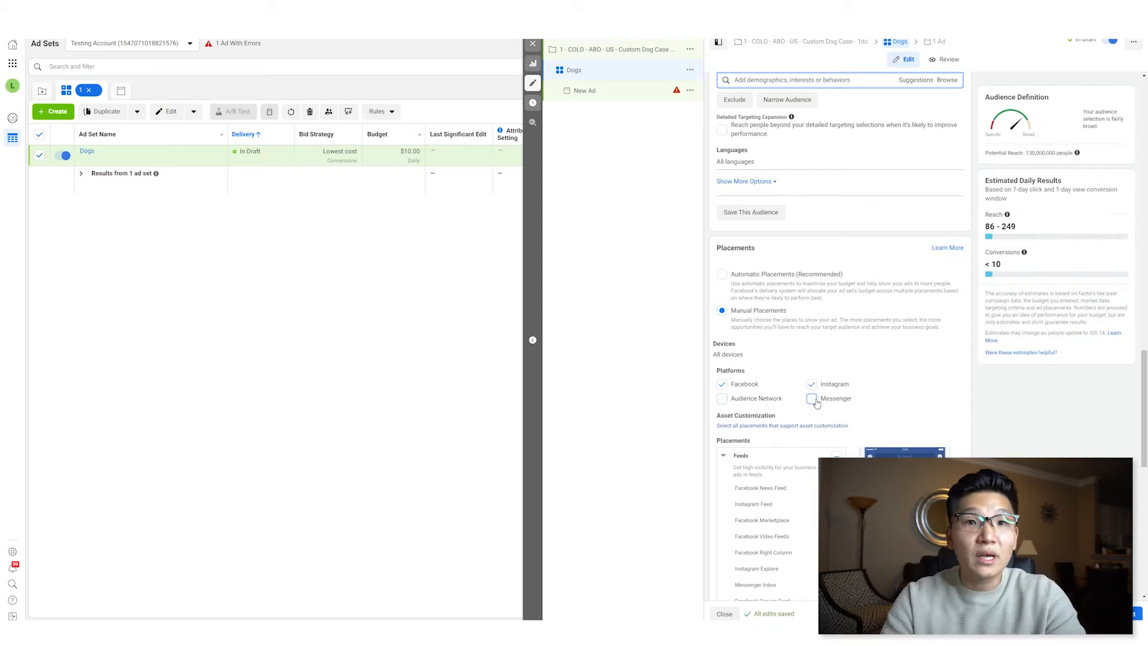
scroll(816, 404, down, 5)
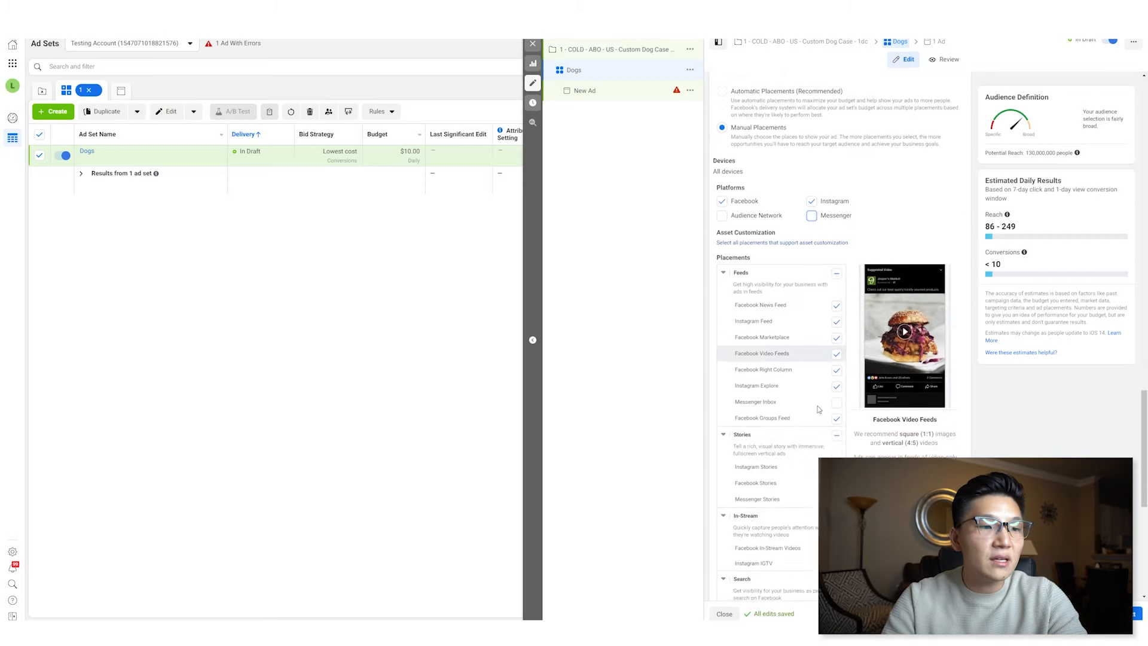
scroll(819, 409, up, 1)
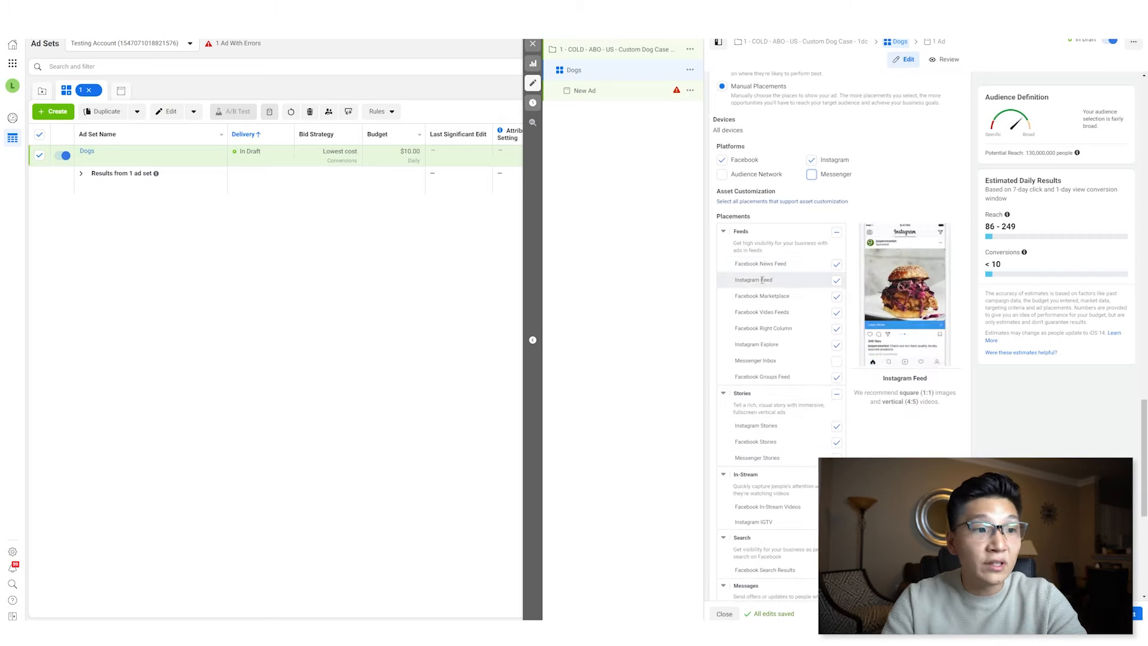
- Uncheck every placement except Facebook News Feed and Instagram Feed, including stories, in-stream, search, messages and in-article
click(837, 296)
click(837, 312)
click(836, 328)
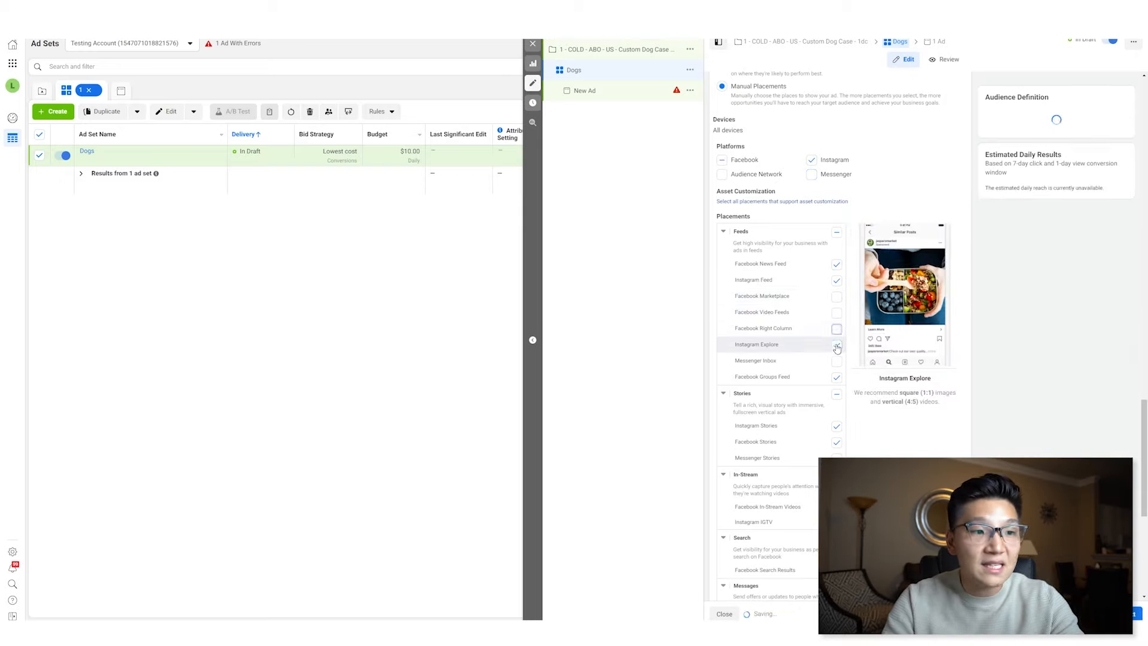
click(836, 345)
click(836, 378)
click(837, 435)
click(837, 449)
scroll(837, 450, down, 2)
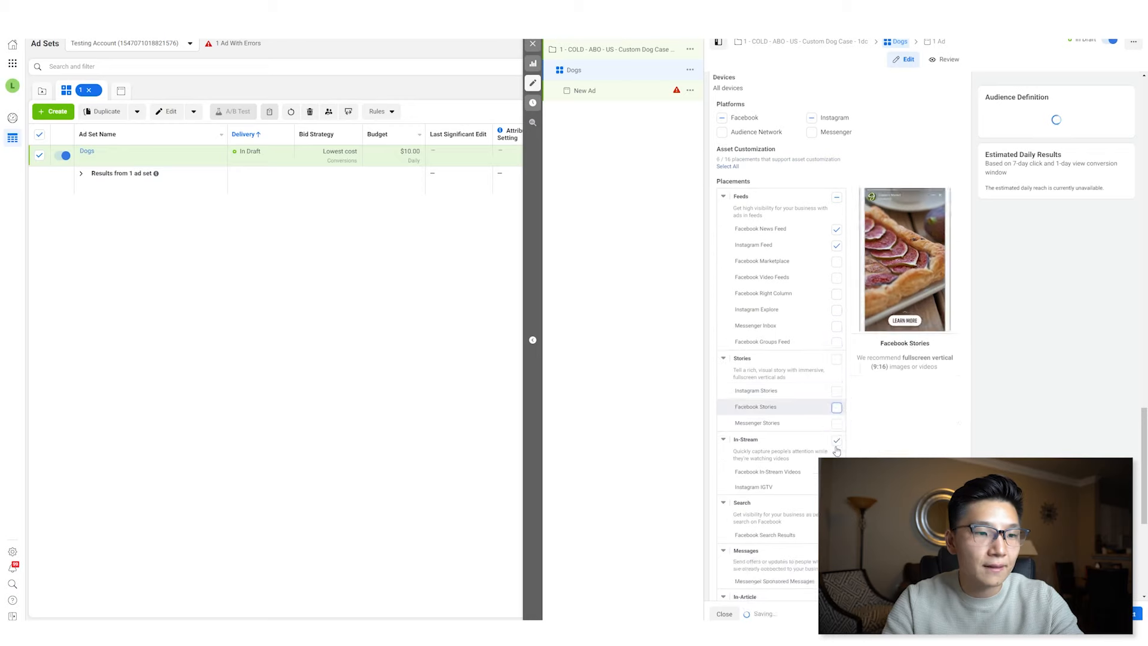
click(838, 350)
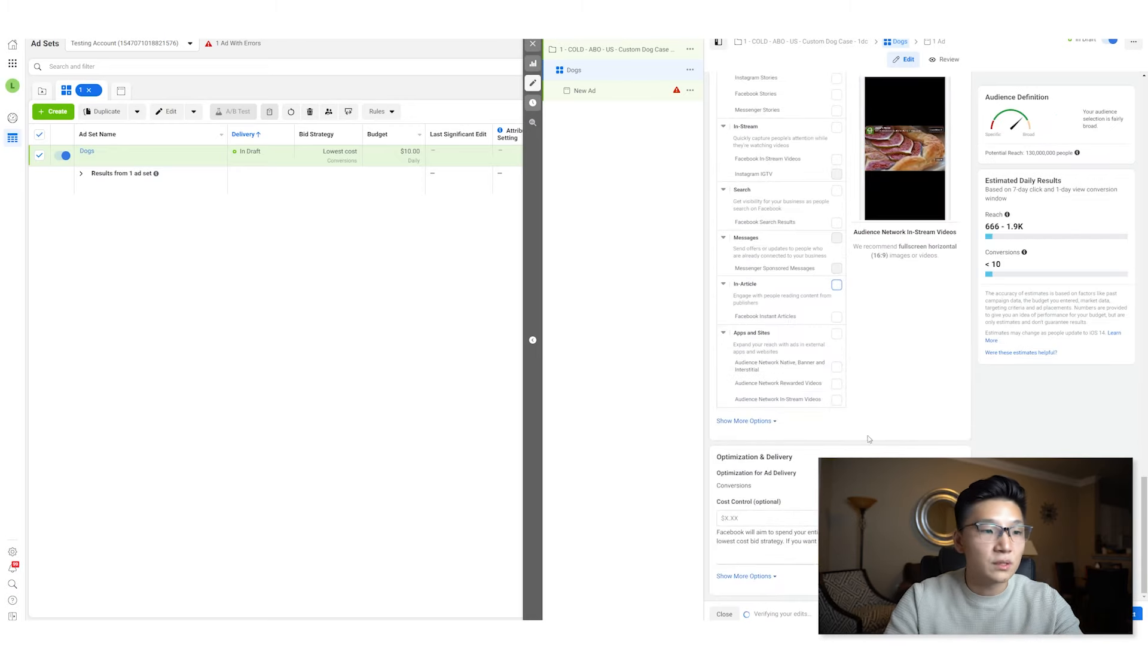
- Expand the additional placement options to review the mobile device and brand safety settings
click(747, 421)
scroll(790, 434, down, 2)
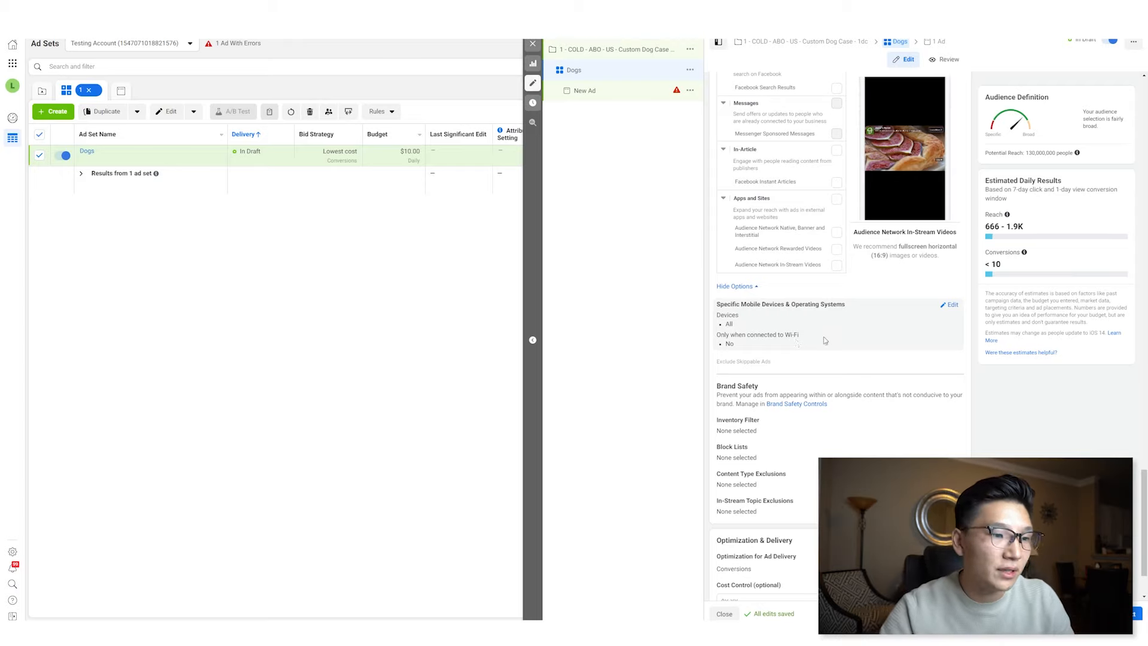
scroll(796, 342, down, 2)
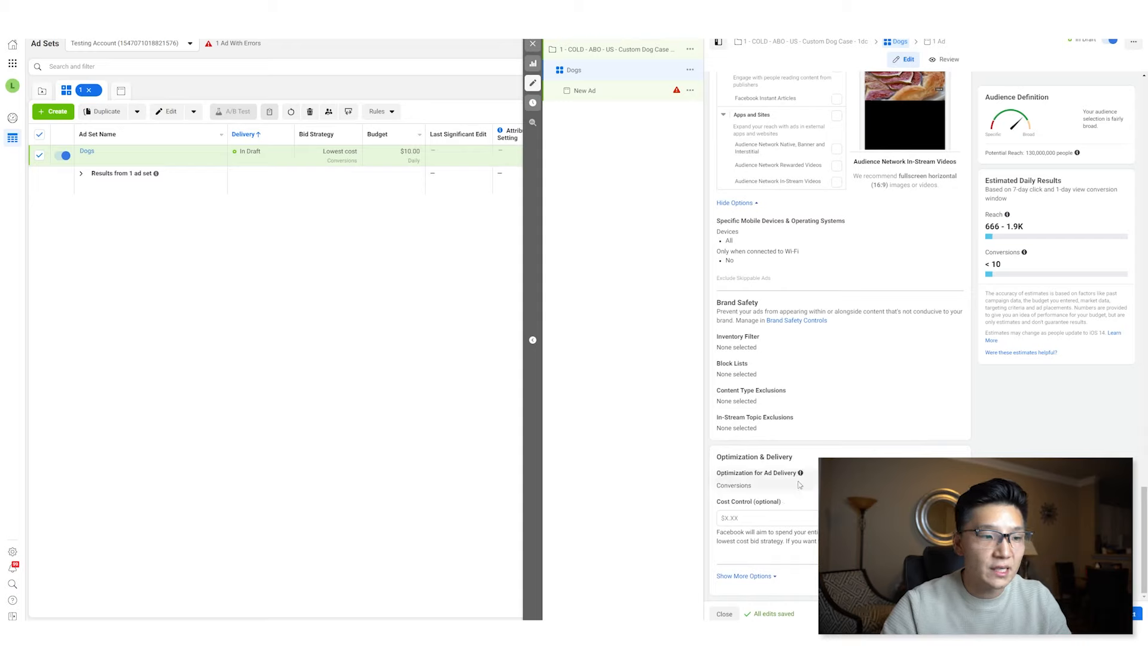
- Expand the optimization and delivery options and set the attribution setting to 1-day click
click(768, 576)
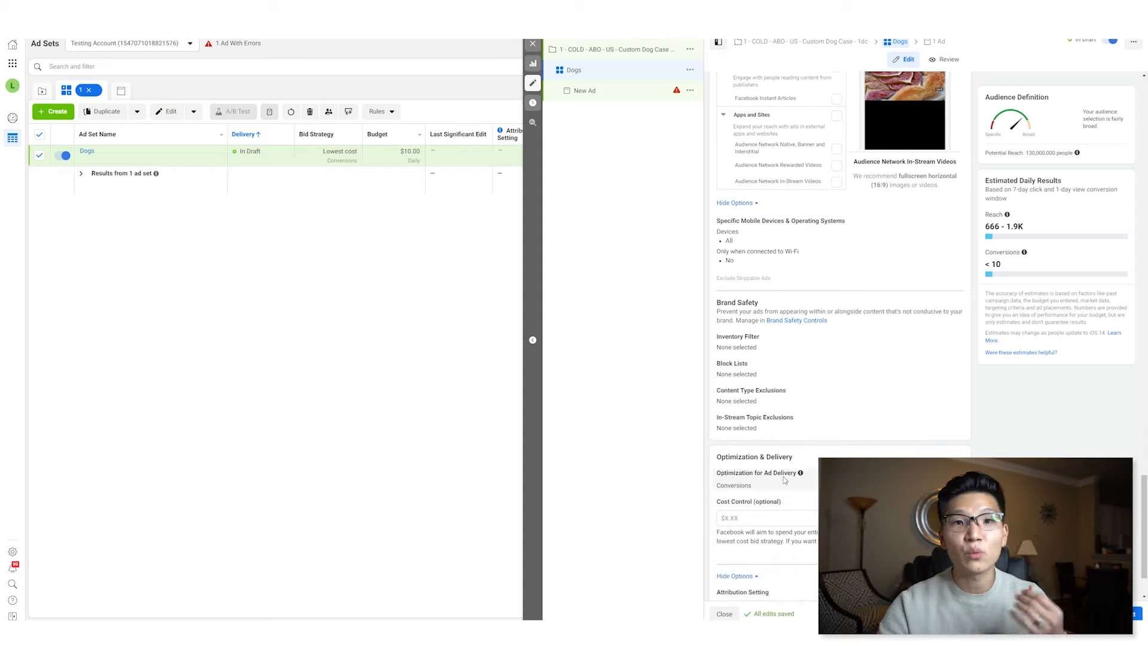
scroll(785, 480, down, 2)
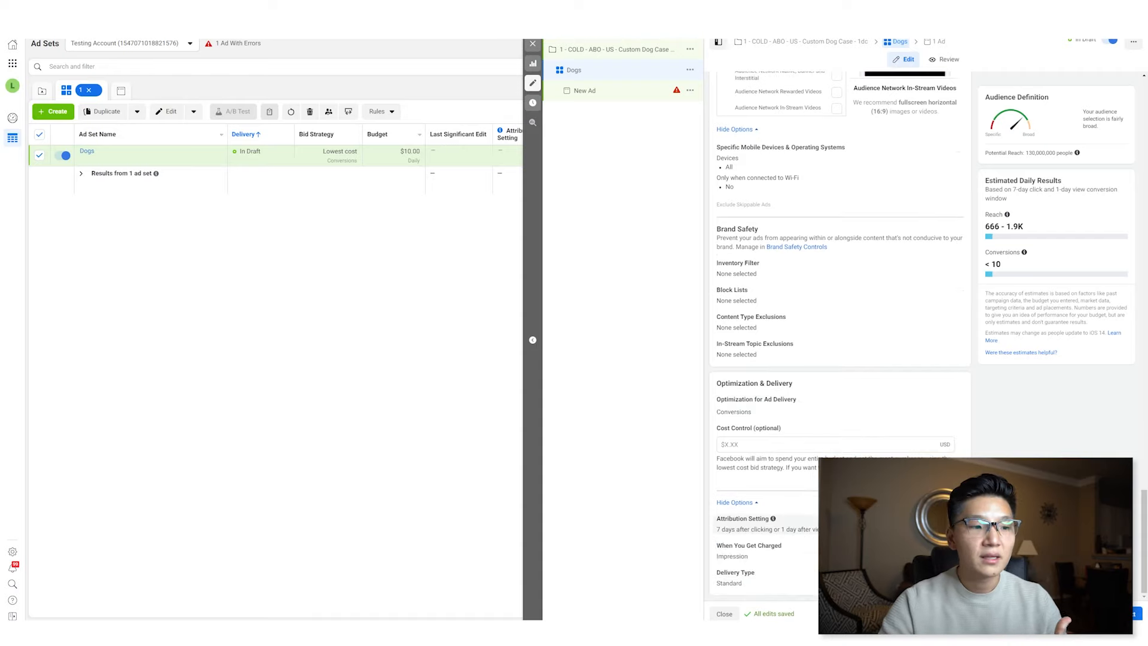
mouse_move(774, 519)
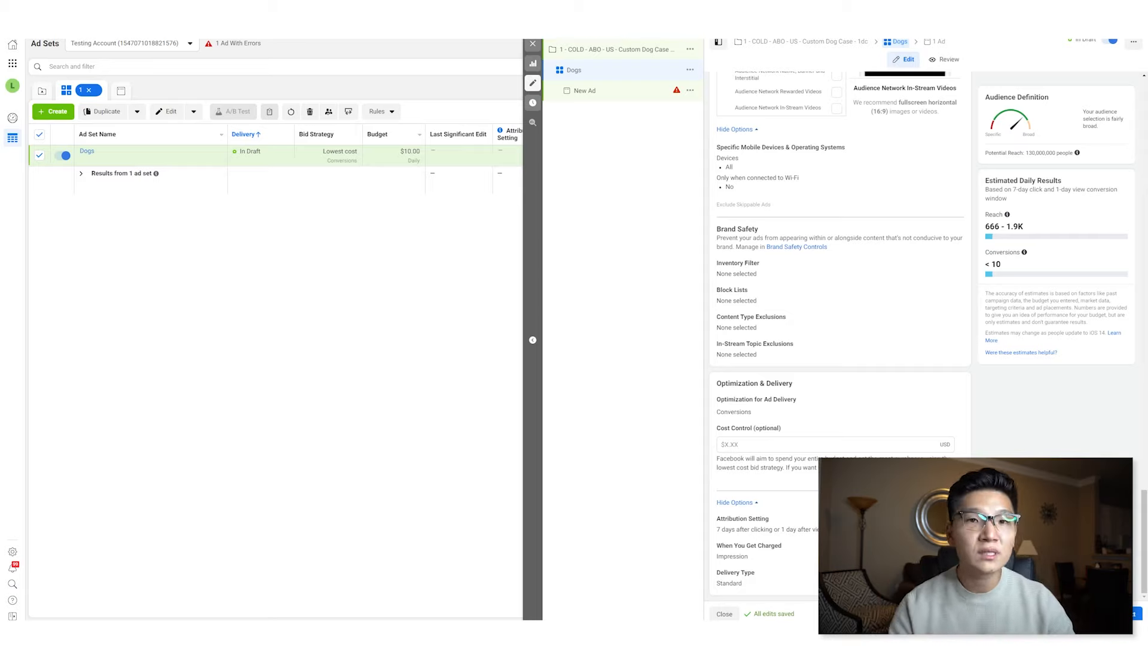
click(856, 525)
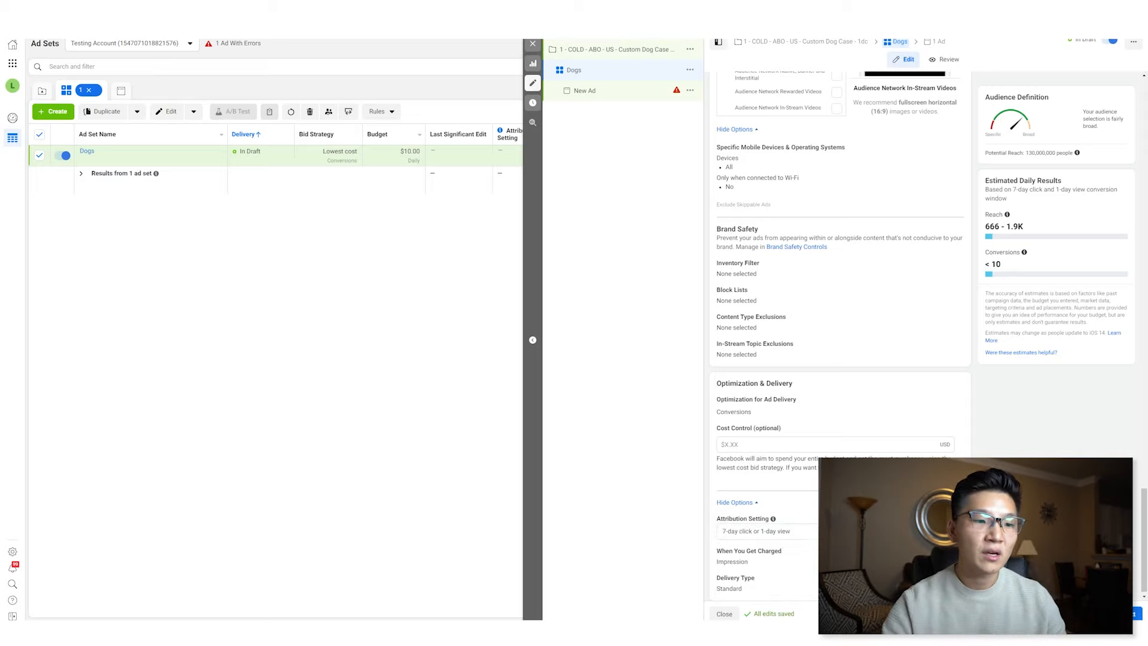
click(855, 531)
click(851, 450)
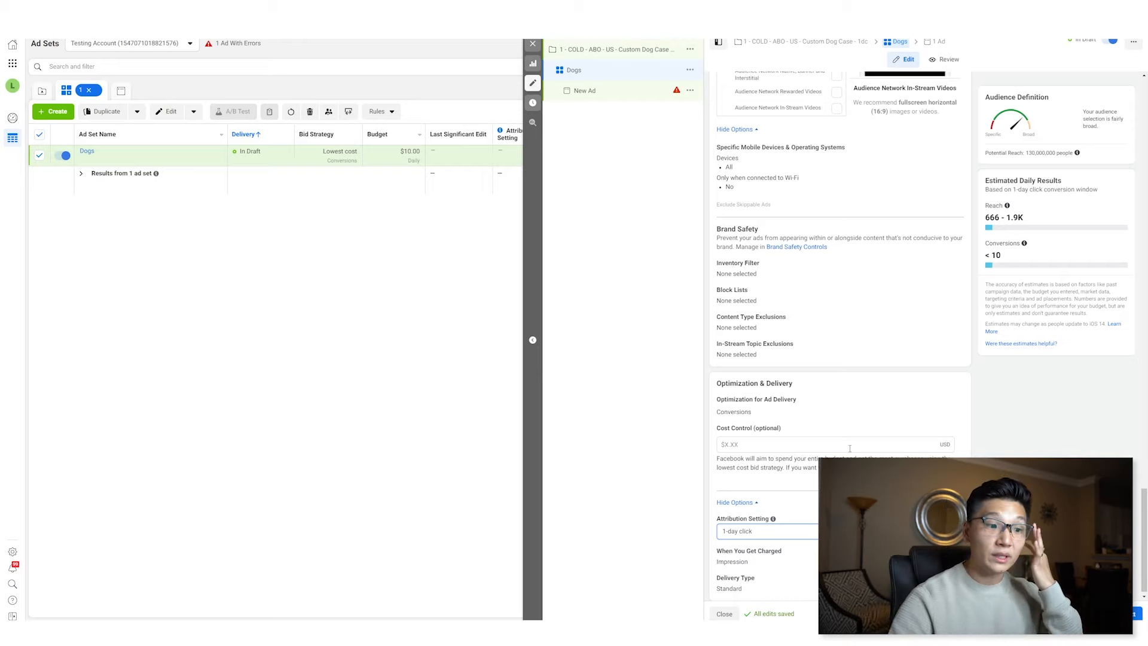
scroll(849, 442, down, 1)
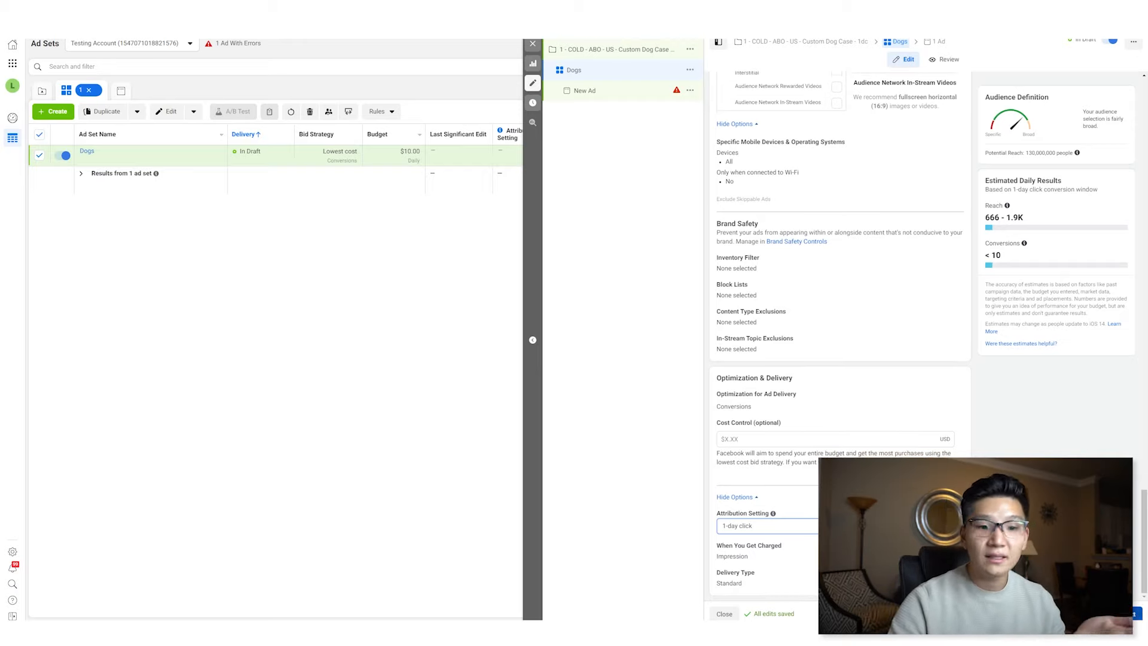
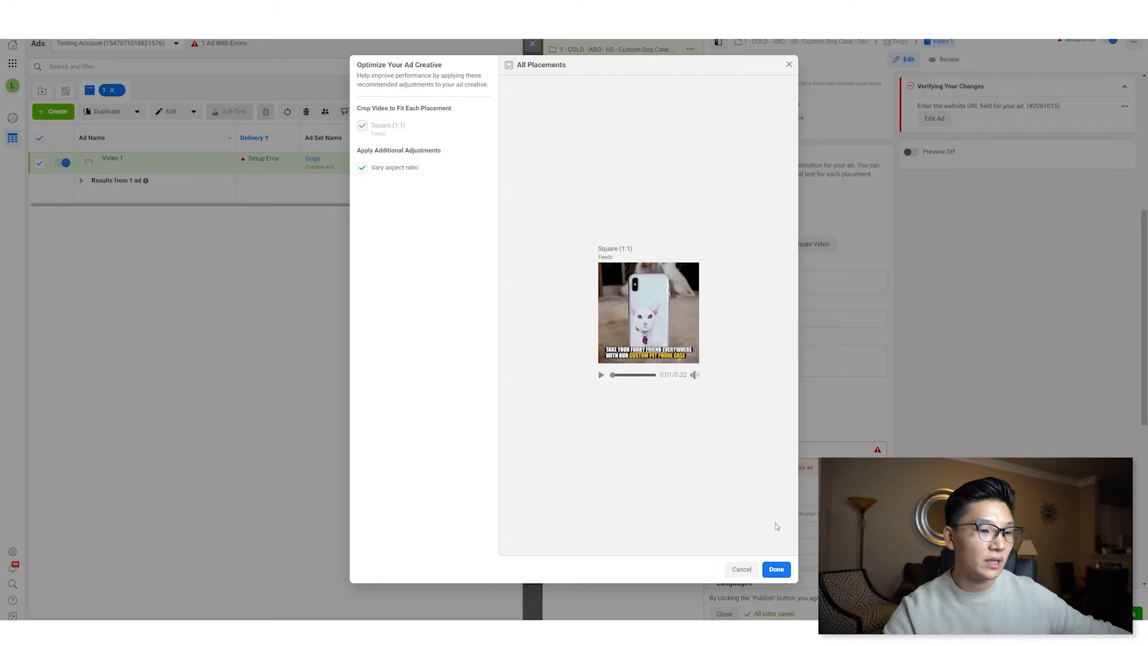
- Accept the creative optimizations, then set the video's thumbnail manually to the uploaded Custom Pet Phone Case image
click(776, 569)
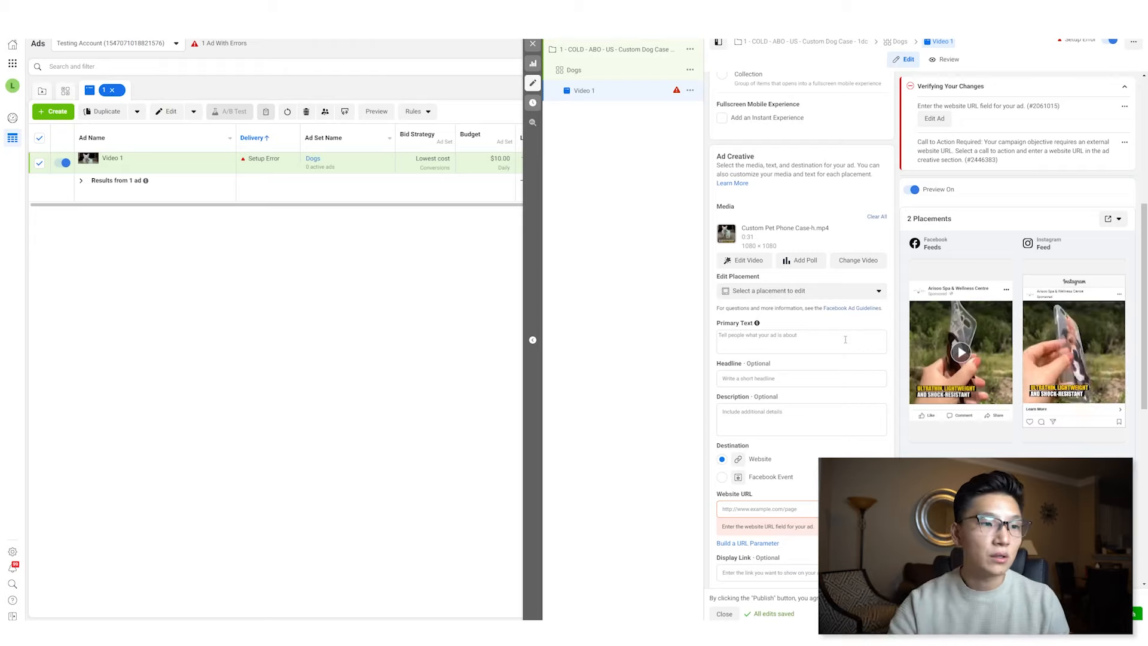
click(750, 260)
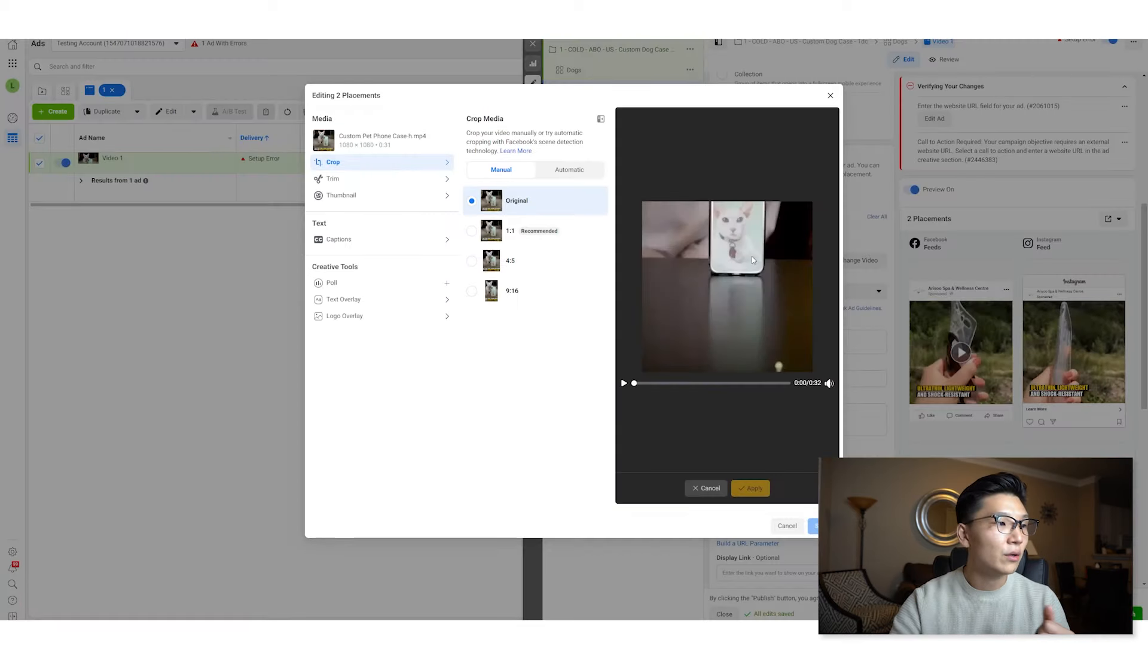
click(388, 197)
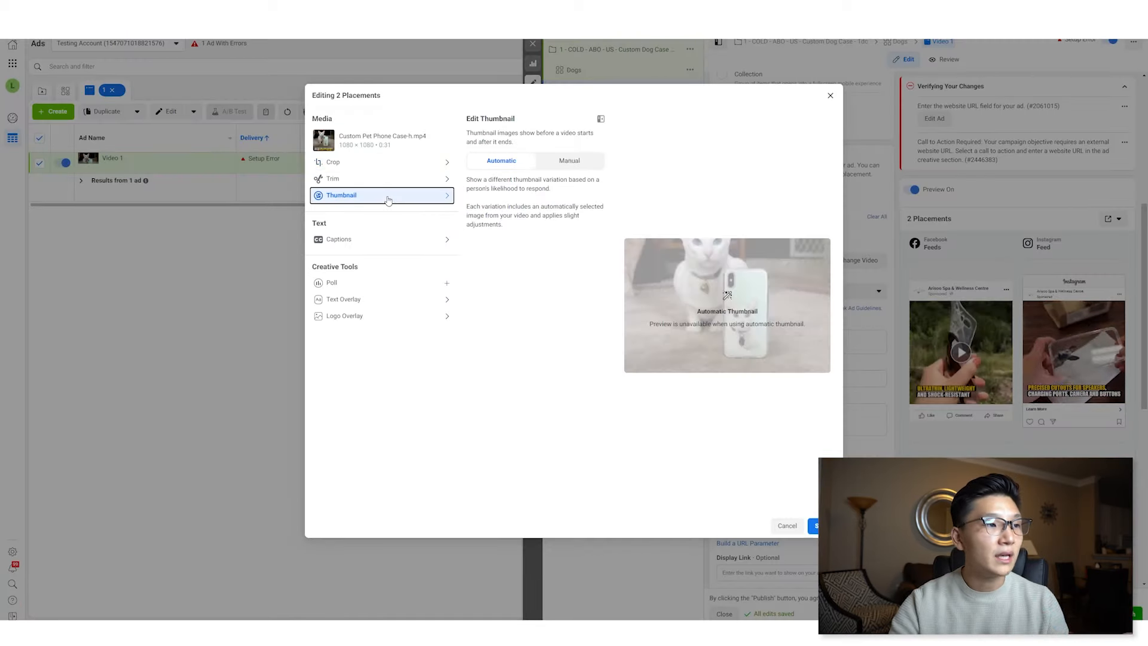
click(565, 162)
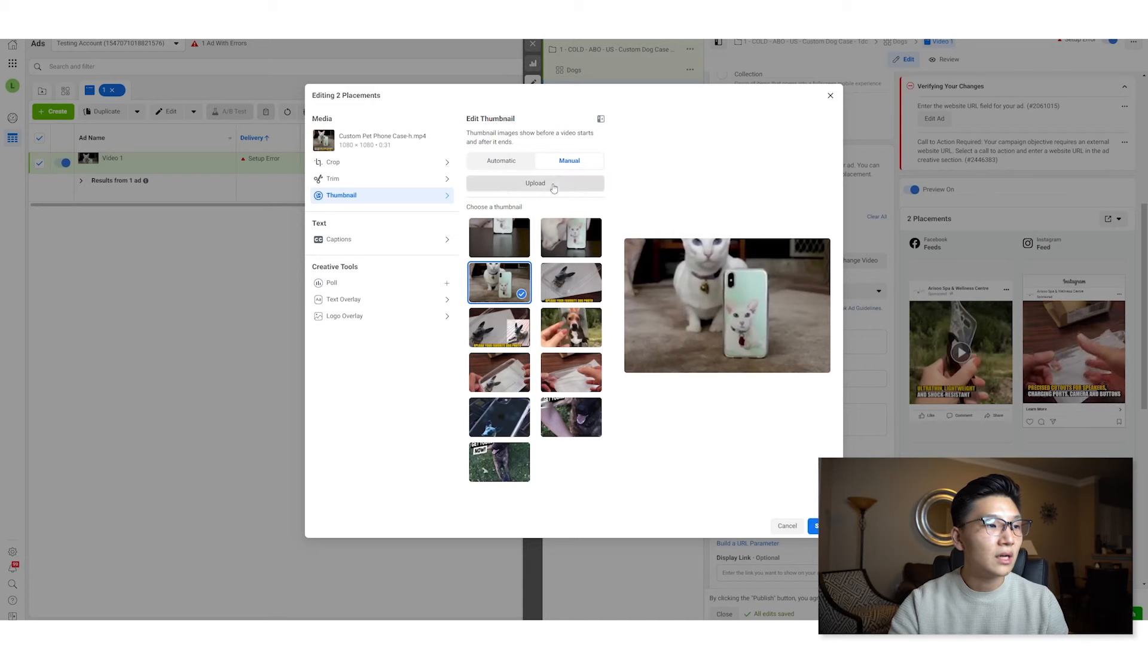
click(554, 186)
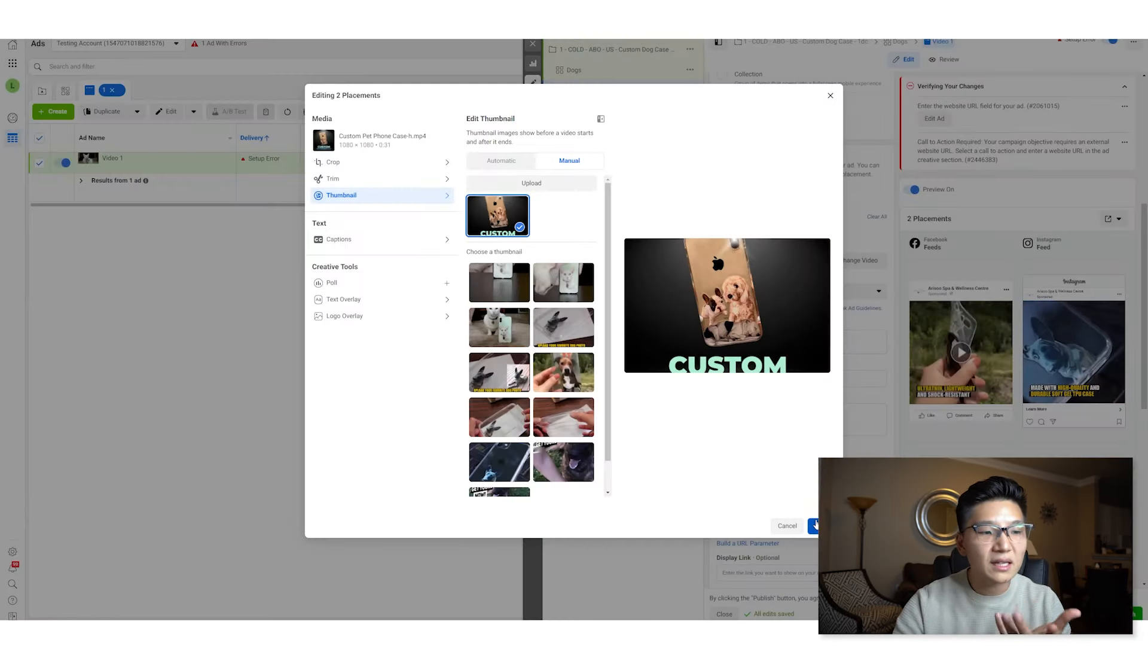
click(816, 526)
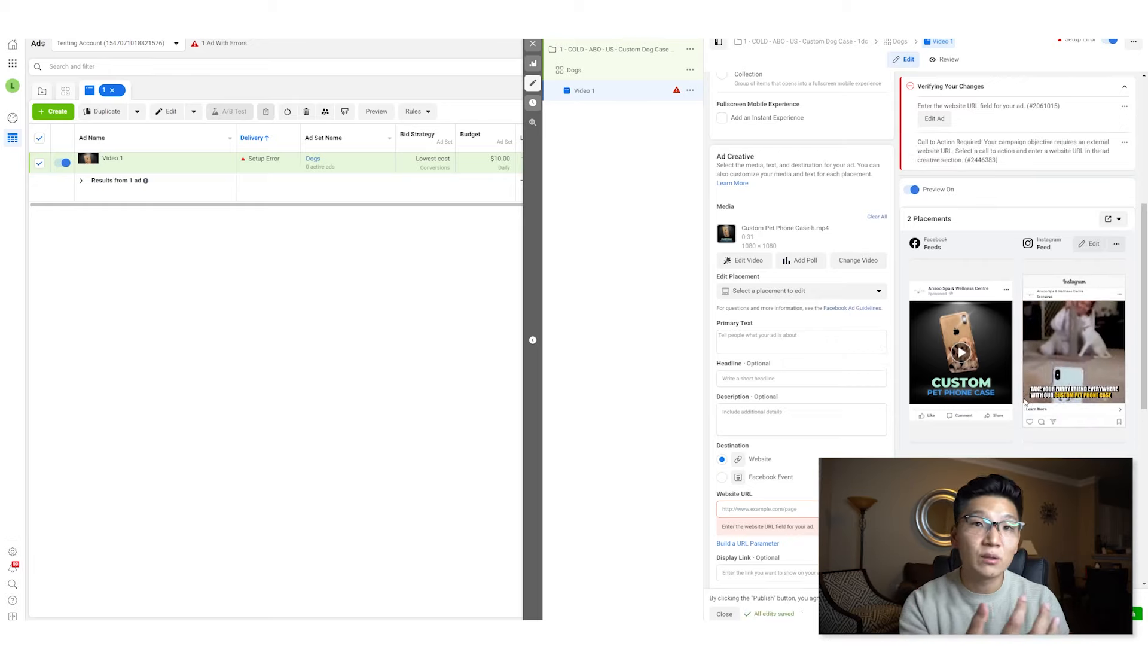
- Paste two lines of primary text about leaving your pet at home and having it with you on a custom phone case
scroll(868, 311, down, 1)
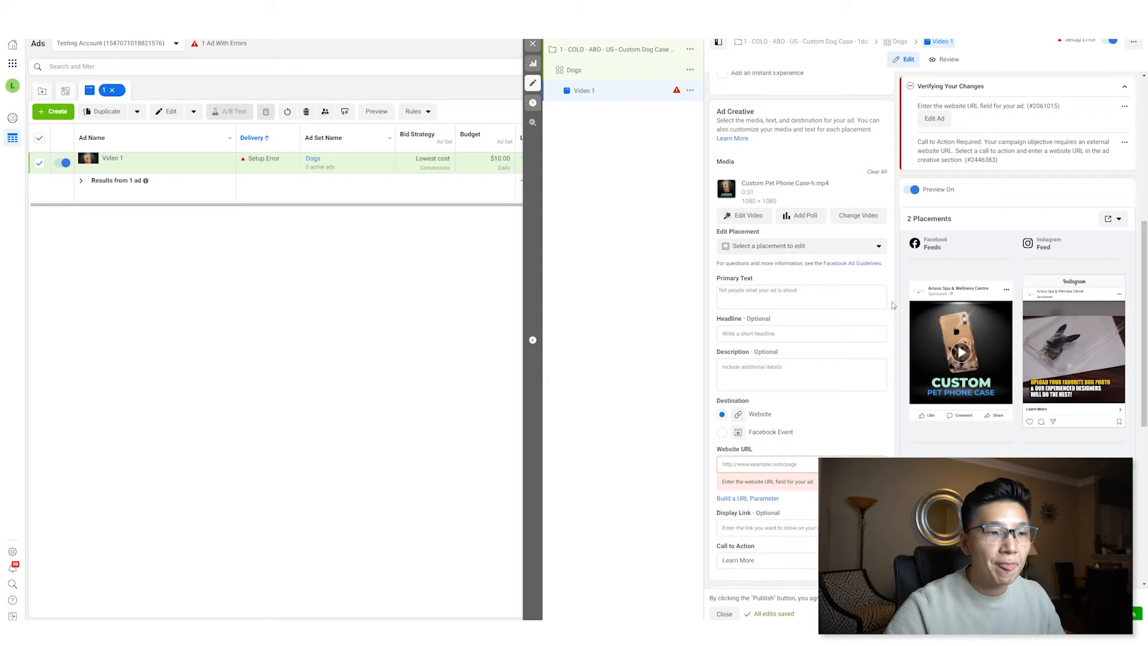
click(860, 297)
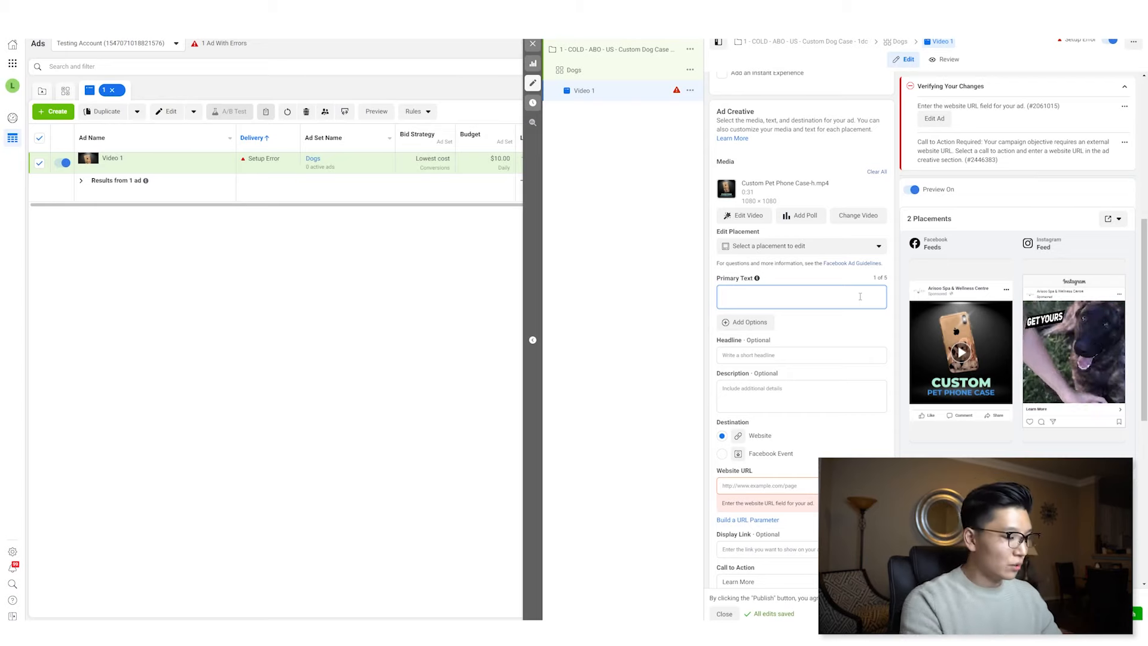
text(Do you dread going back to the office and leaving your pet all alone at home?)
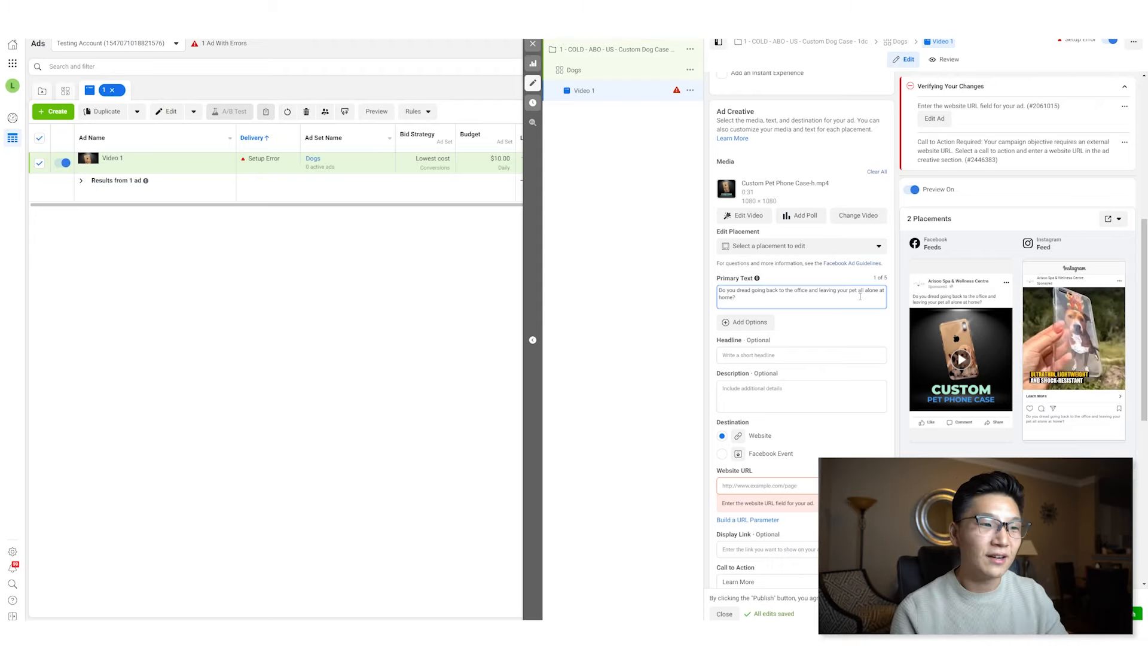
key(Return)
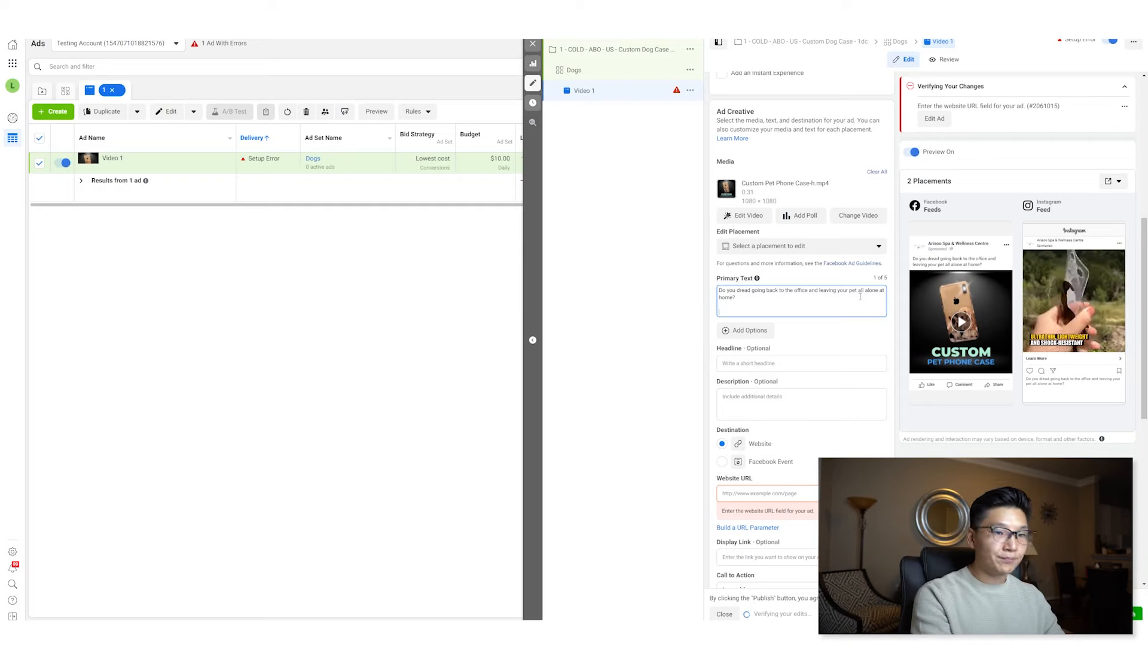
text(Have your favourite four legged friend with you all the time with your very own custom phone case!)
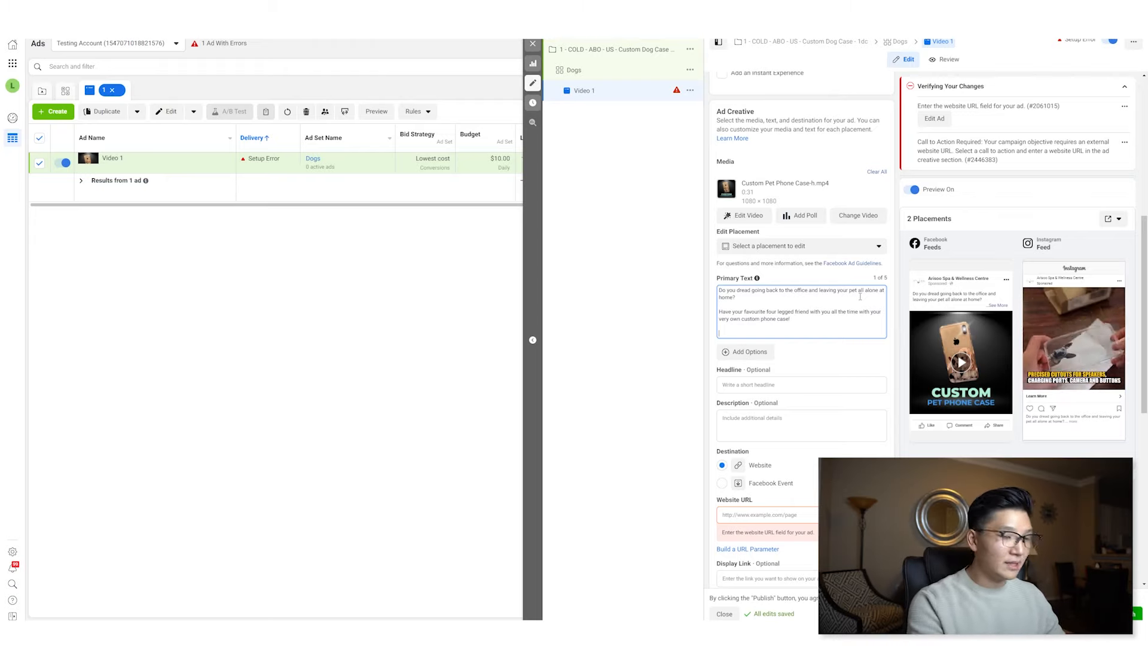
- Add a star emoji line to the primary text: "I love this phone case so much, its the cutest thing ever!" with a customer's name
right_click(759, 332)
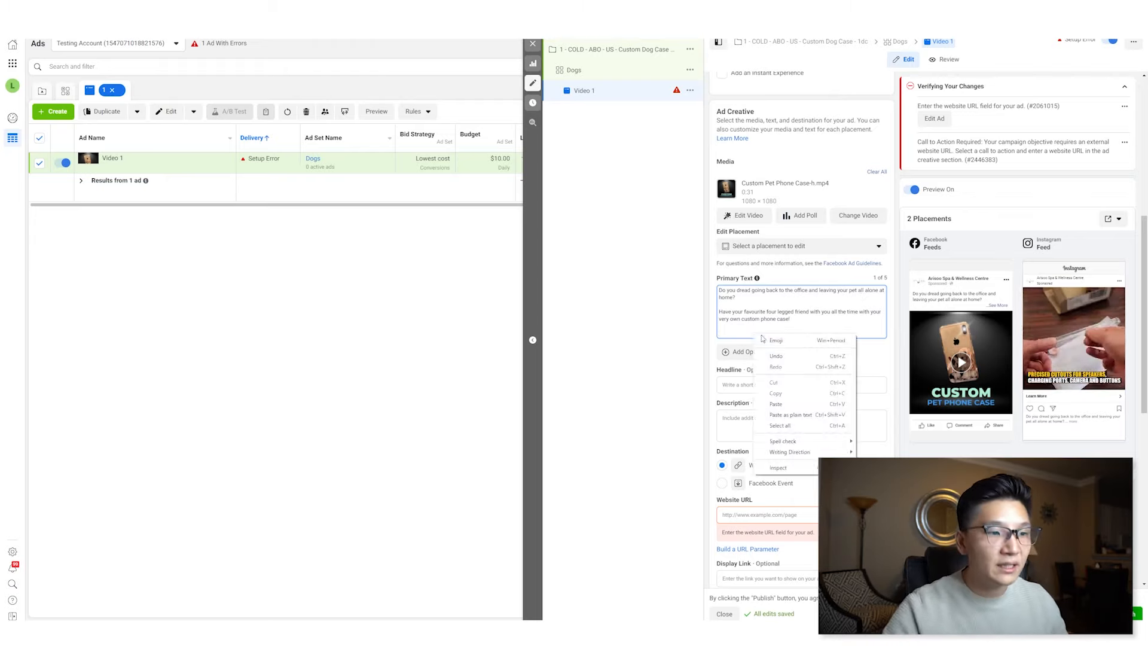
click(774, 340)
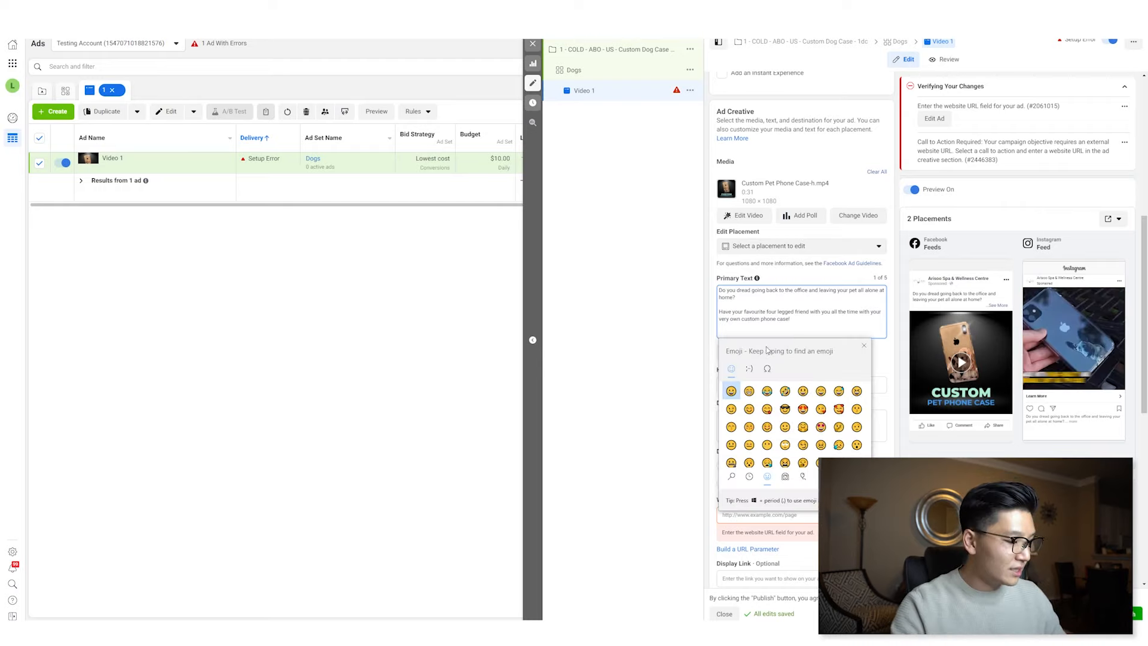
text(star)
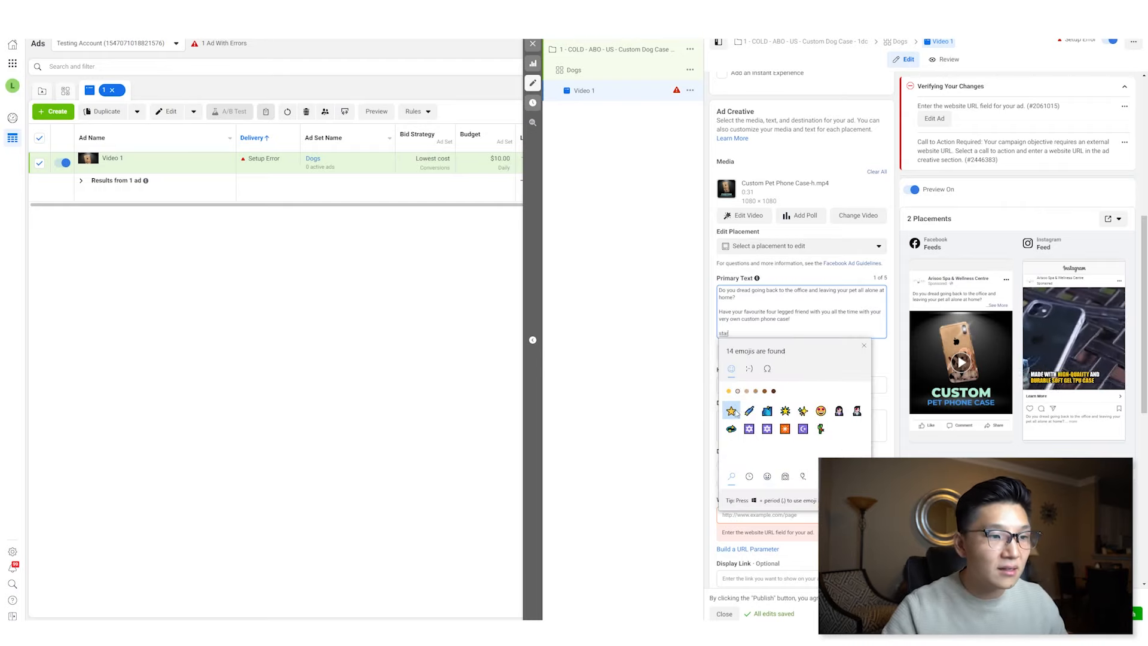
click(731, 411)
text("I)
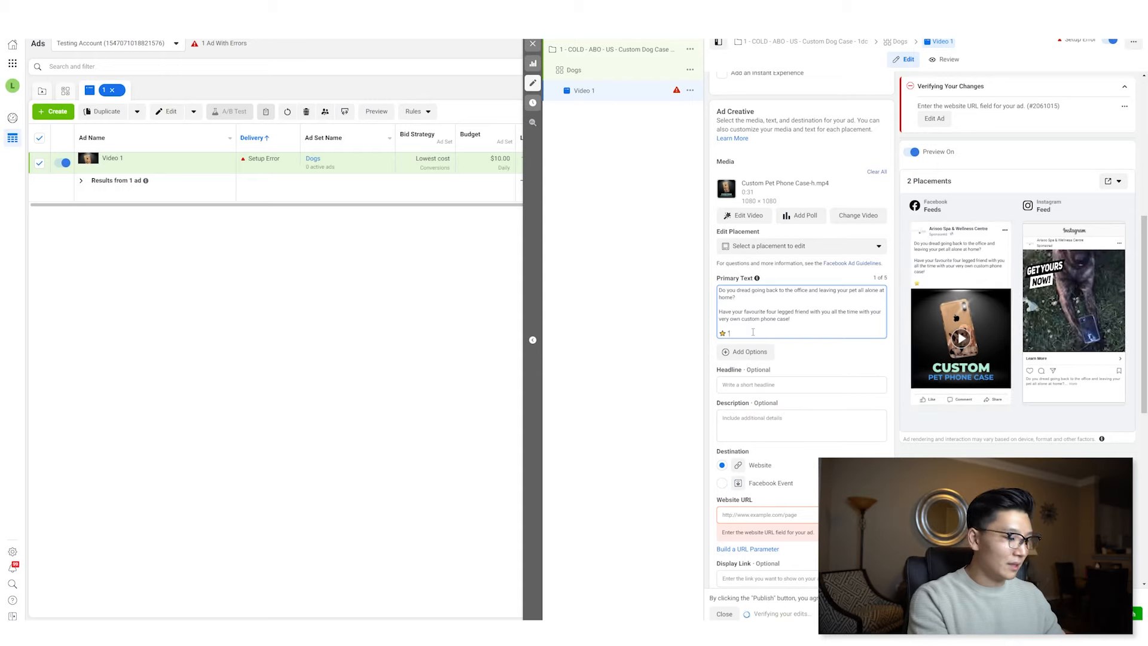
text( love this)
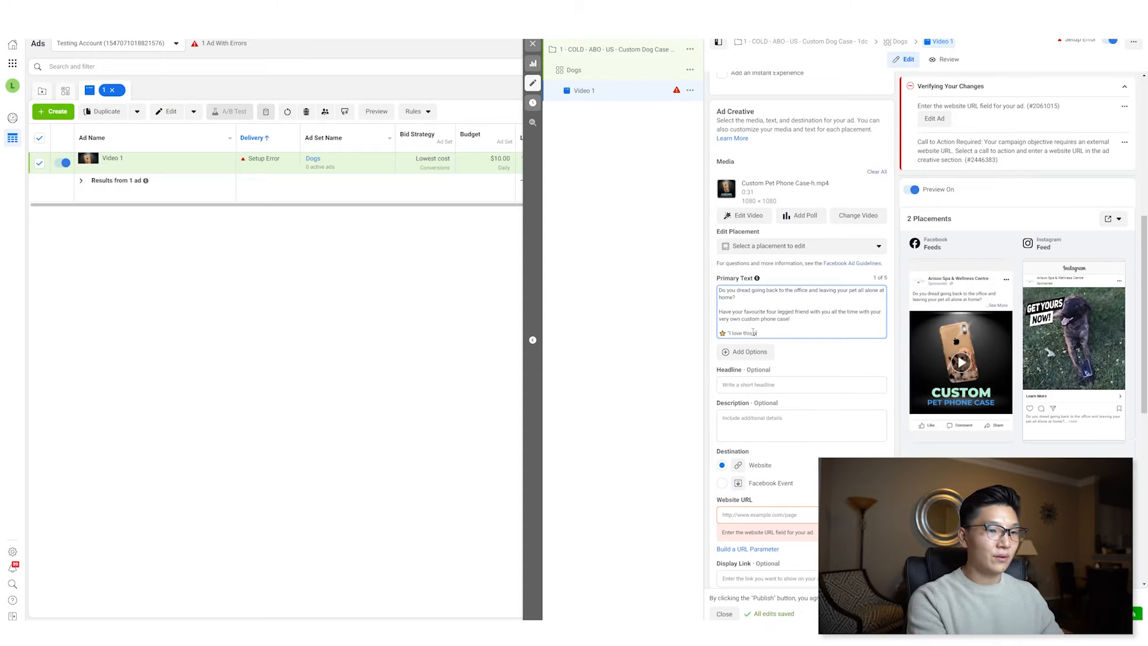
text( phone case so mu)
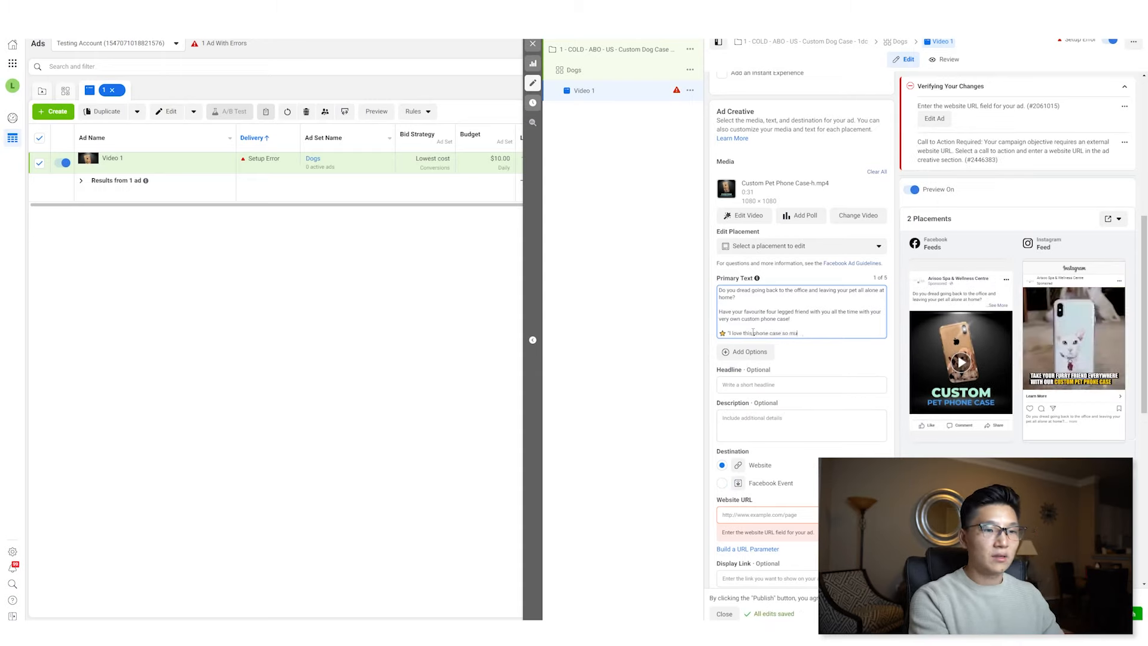
text(ch, its)
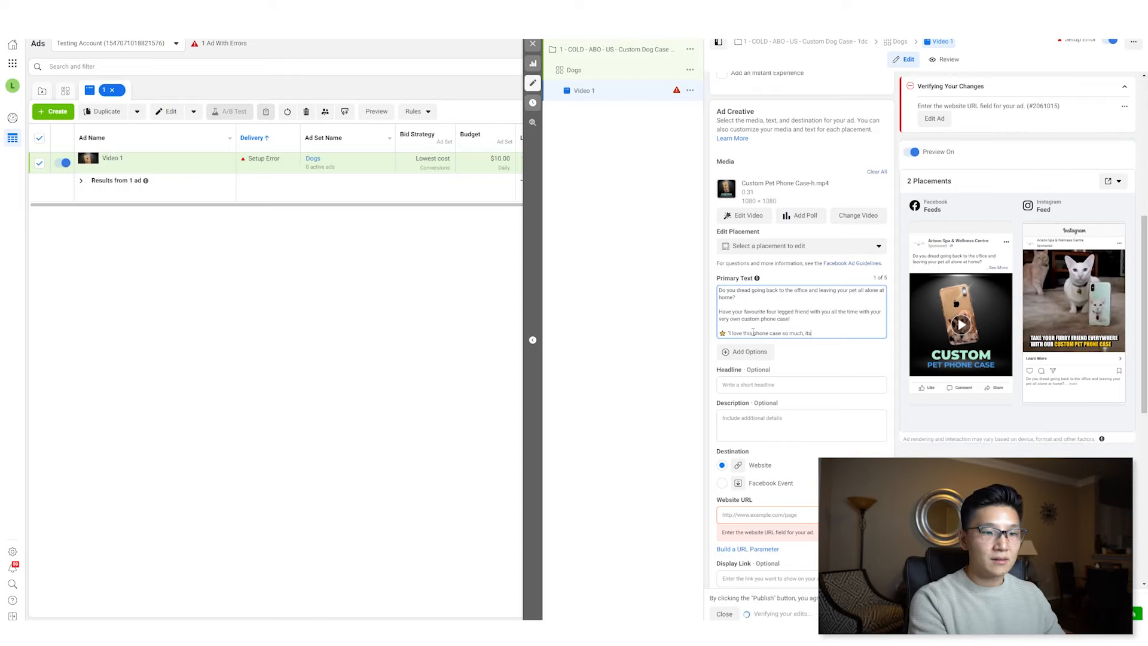
text( the cute)
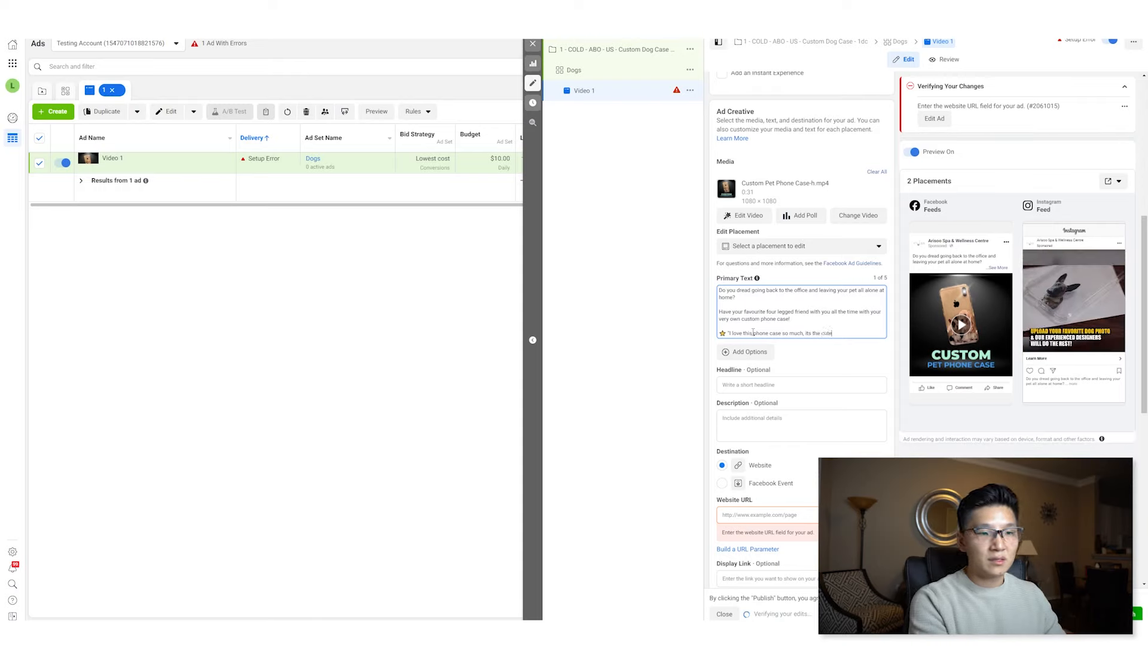
text(st thing ever!" - Josh)
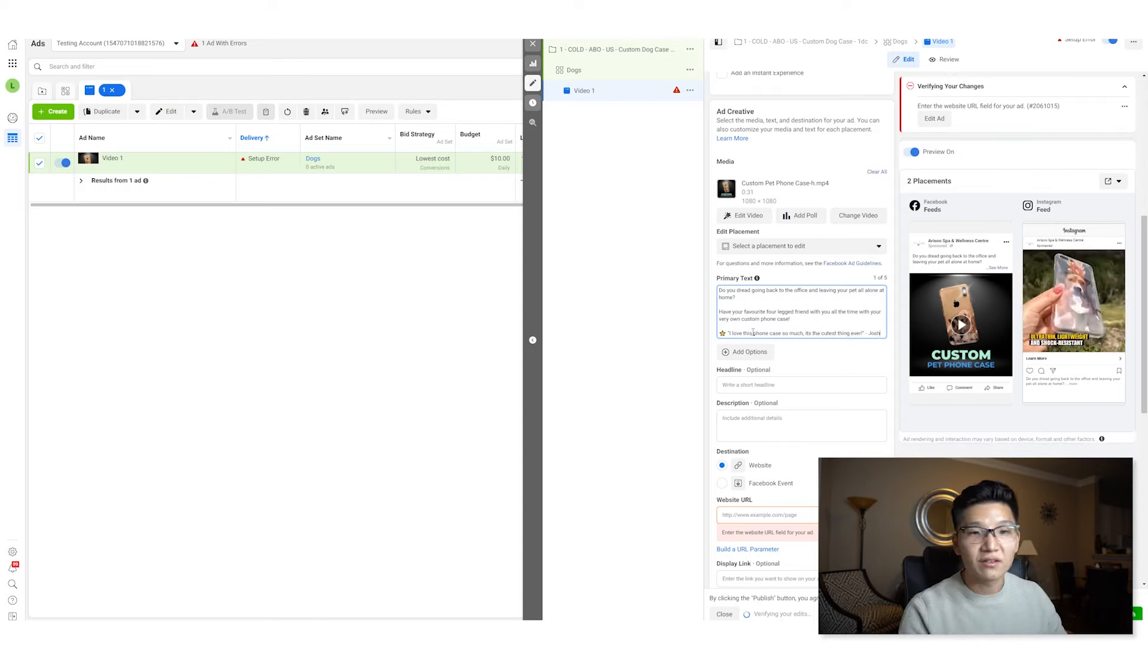
key(Return)
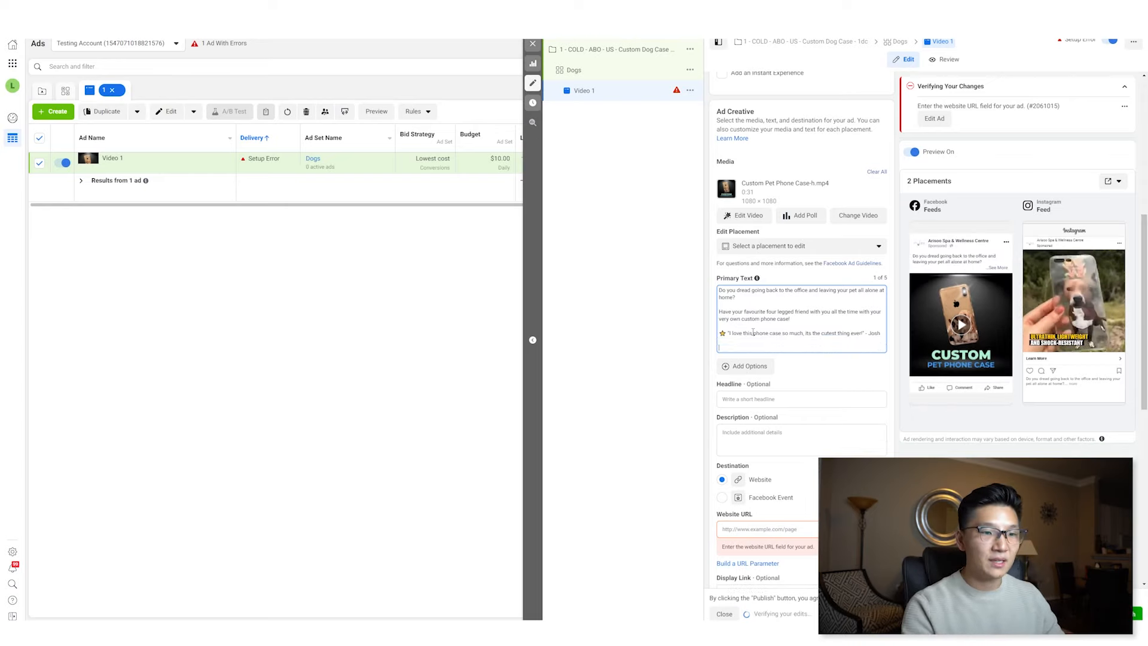
- Add a final primary text line "Get yours here" with a pointing-finger emoji and google.com
text(Get yo)
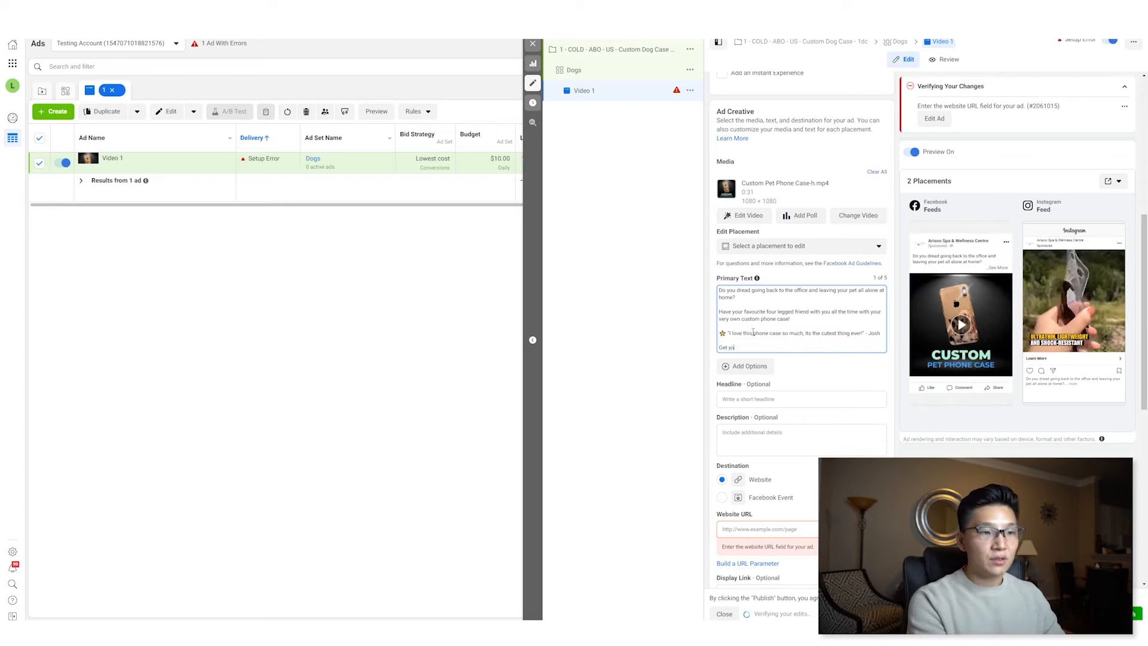
text(urs here)
key(super+period)
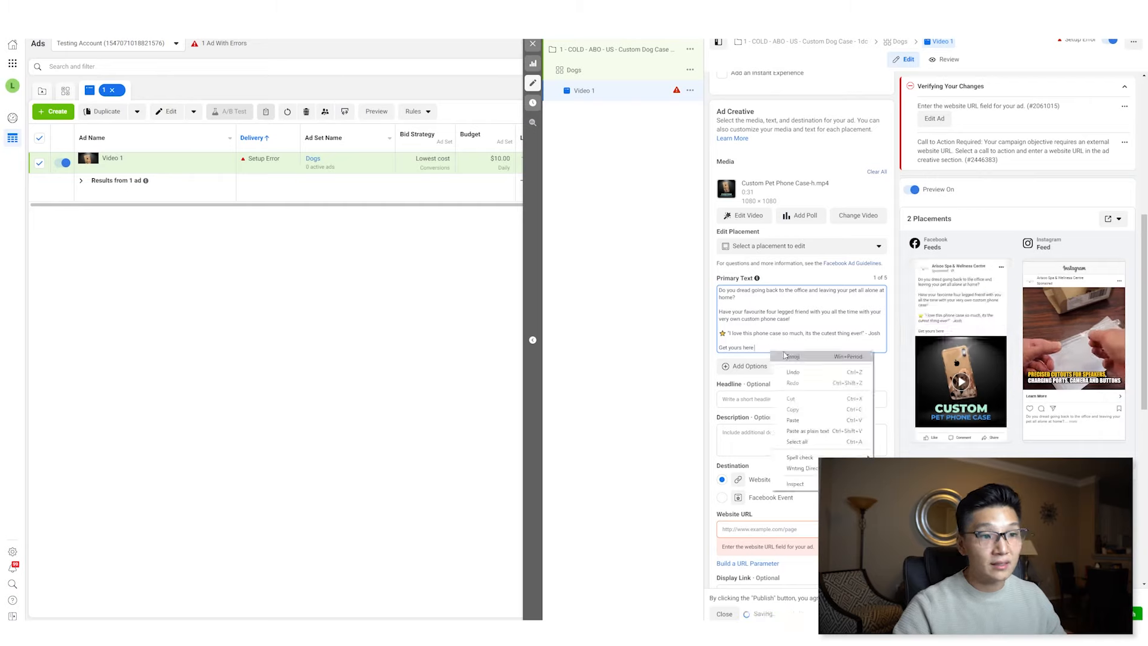
text(finger)
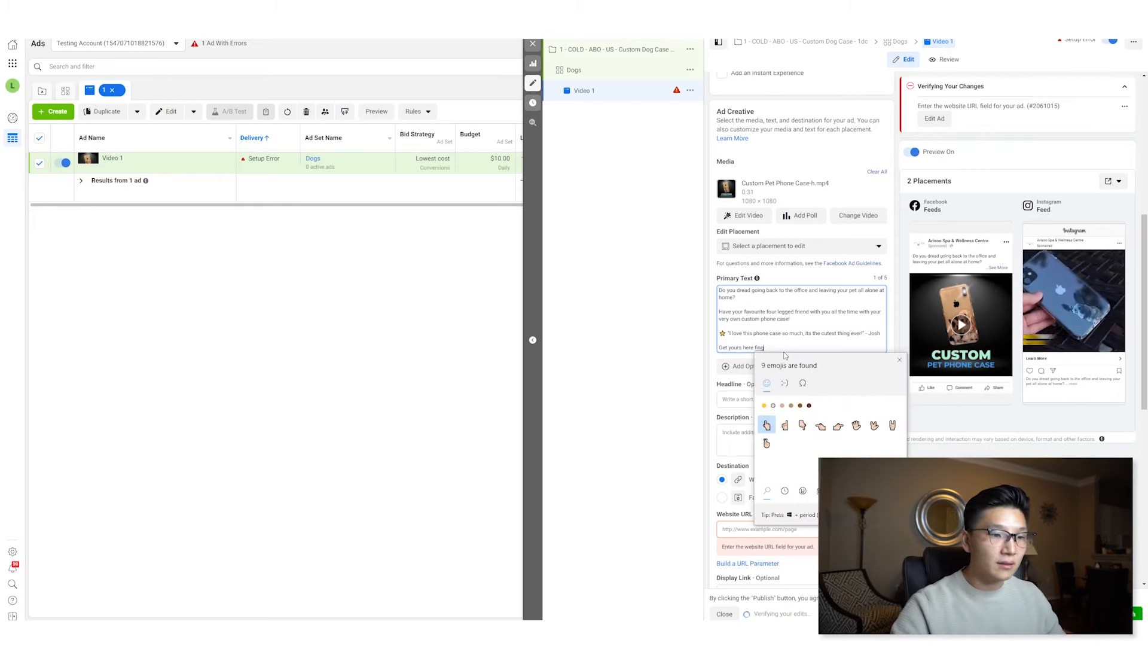
click(831, 428)
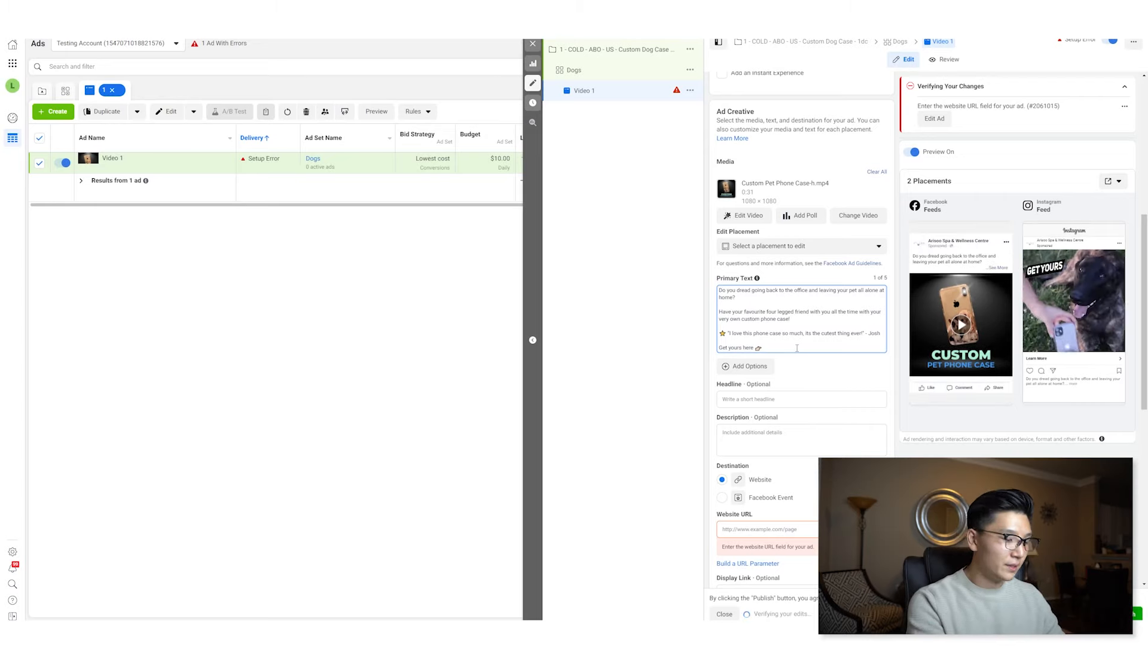
text(google.com)
- Paste the headline "Take Your Pet Back To The Office!"
click(818, 398)
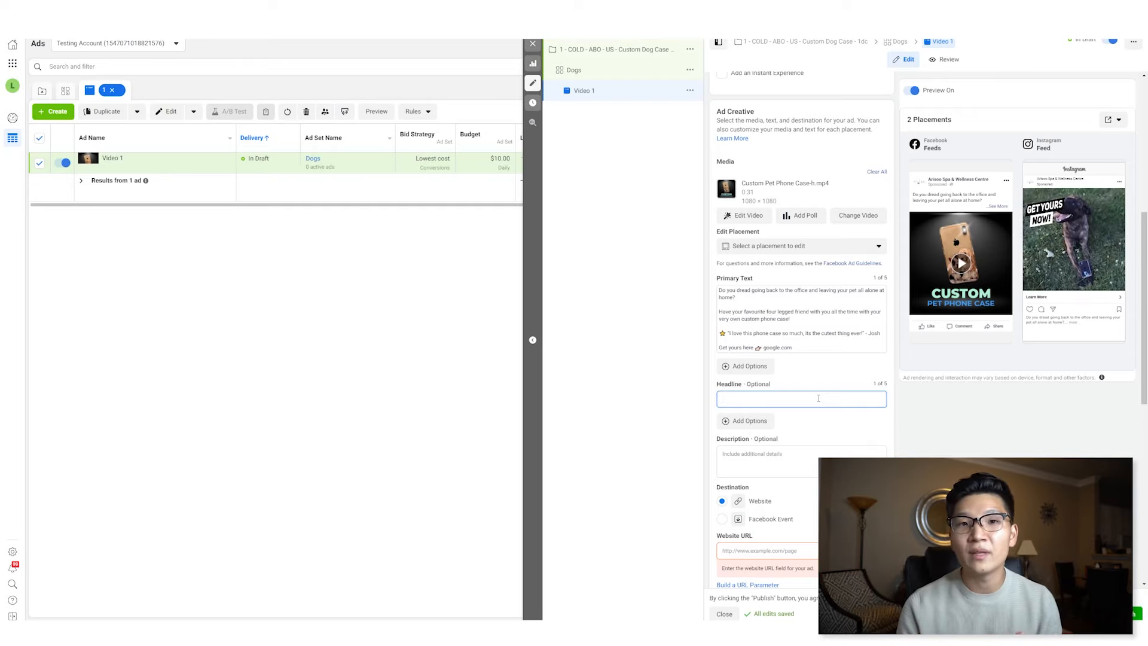
text(Take Your Pet Back To The Office)
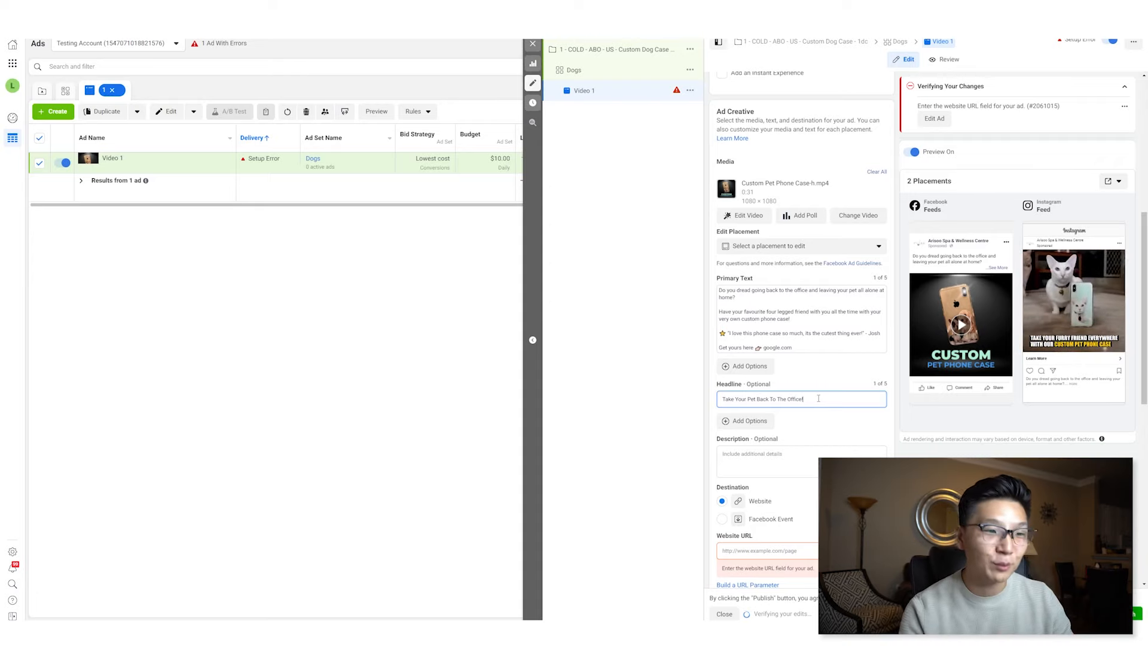
click(804, 458)
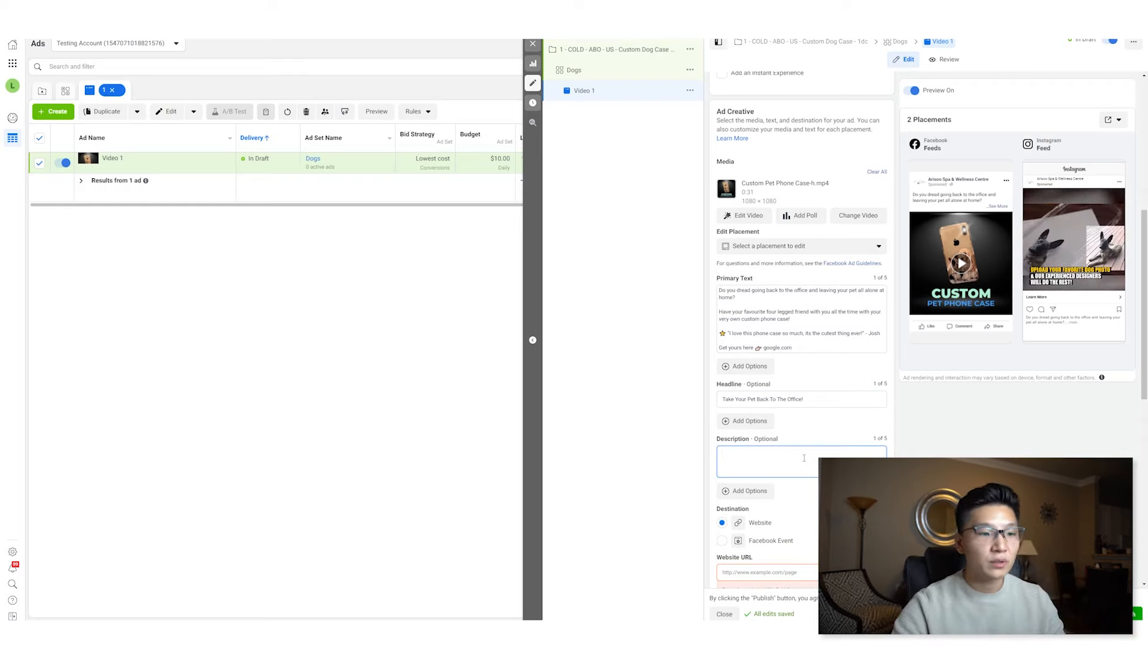
key(super+period)
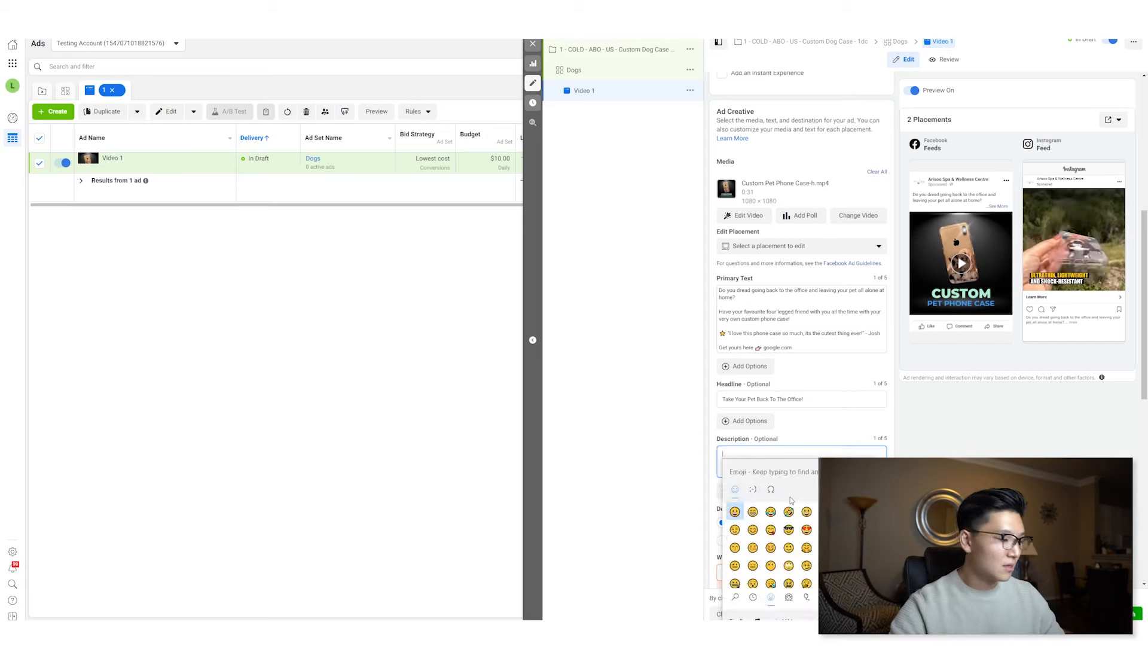
text(star)
double_click(735, 532)
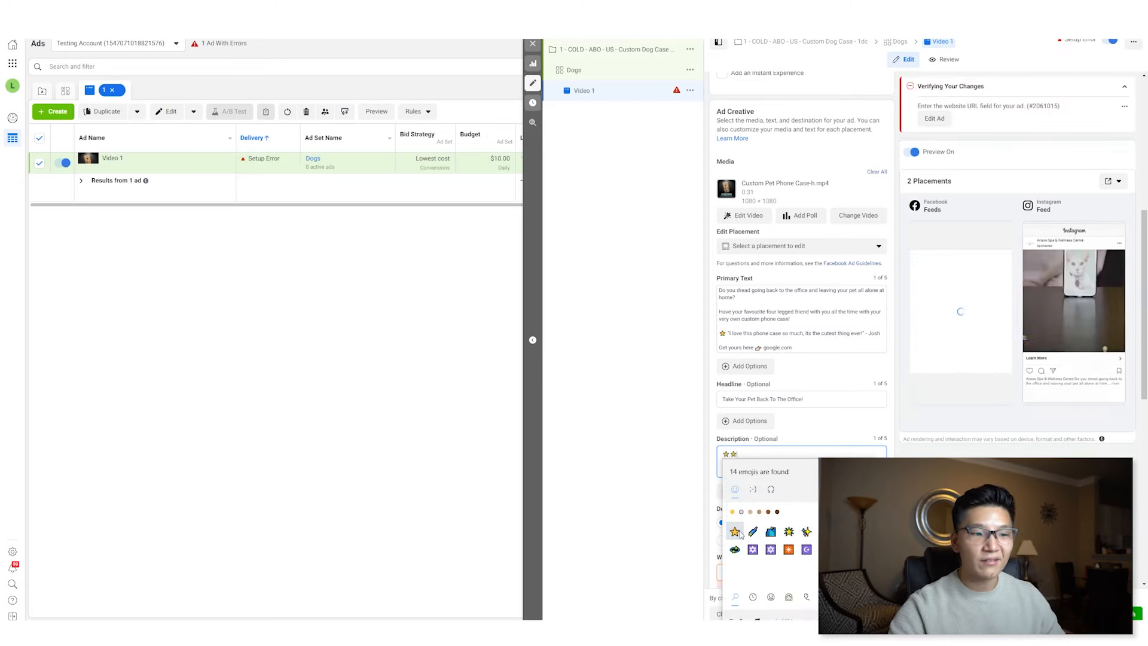
double_click(735, 531)
click(735, 532)
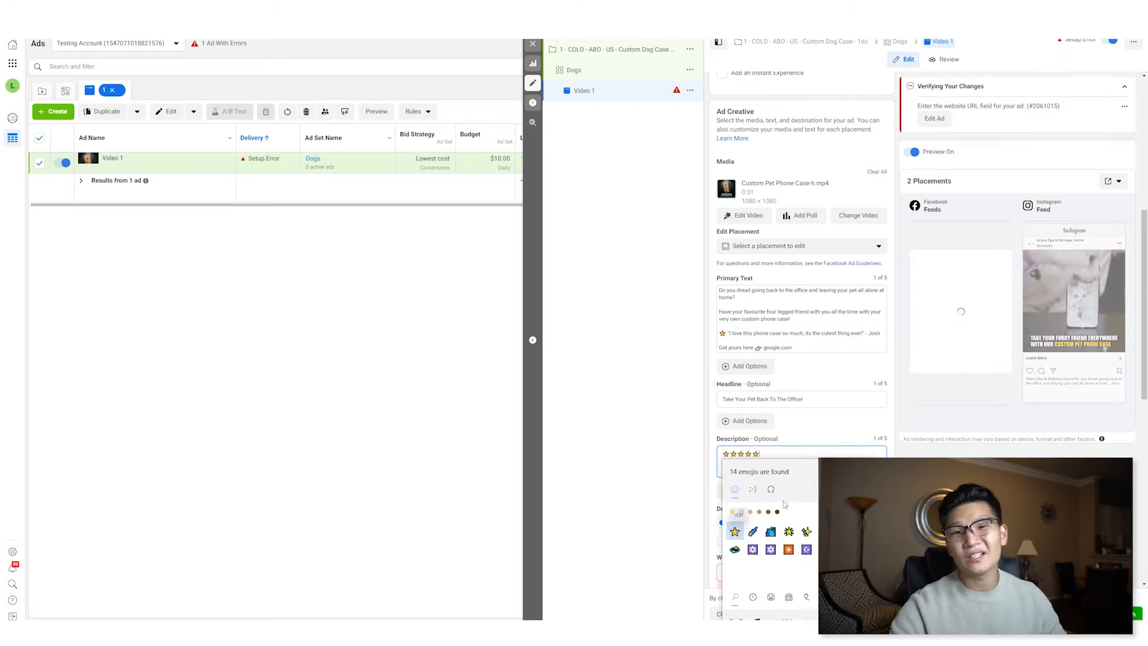
- Clear the description field and set the description to "Satisfaction Guaranteed!"
click(813, 451)
key(ctrl+a)
key(BackSpace)
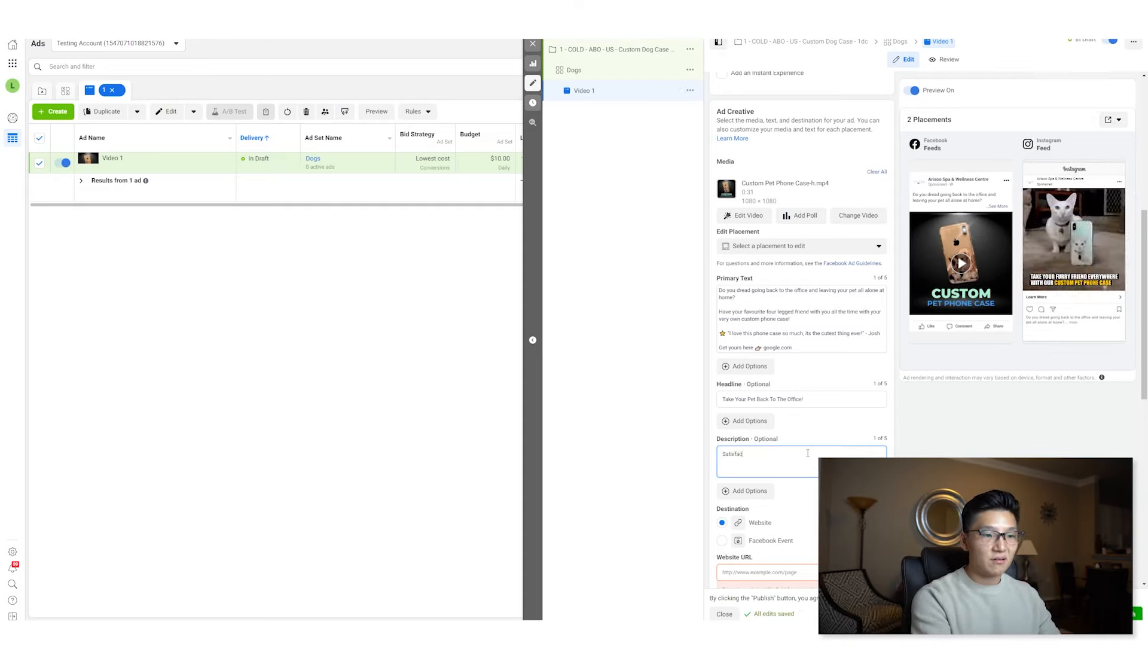
text(tion Guaranteed!)
- Set the website URL to google.com and close the ad editor
scroll(778, 383, down, 3)
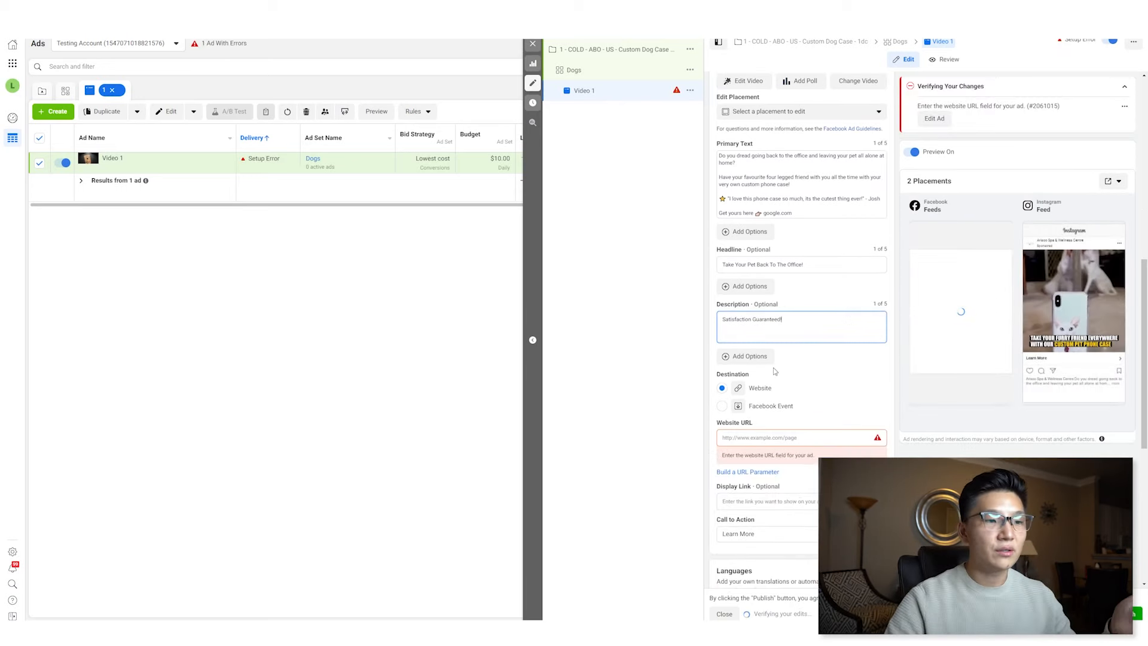
scroll(771, 397, down, 1)
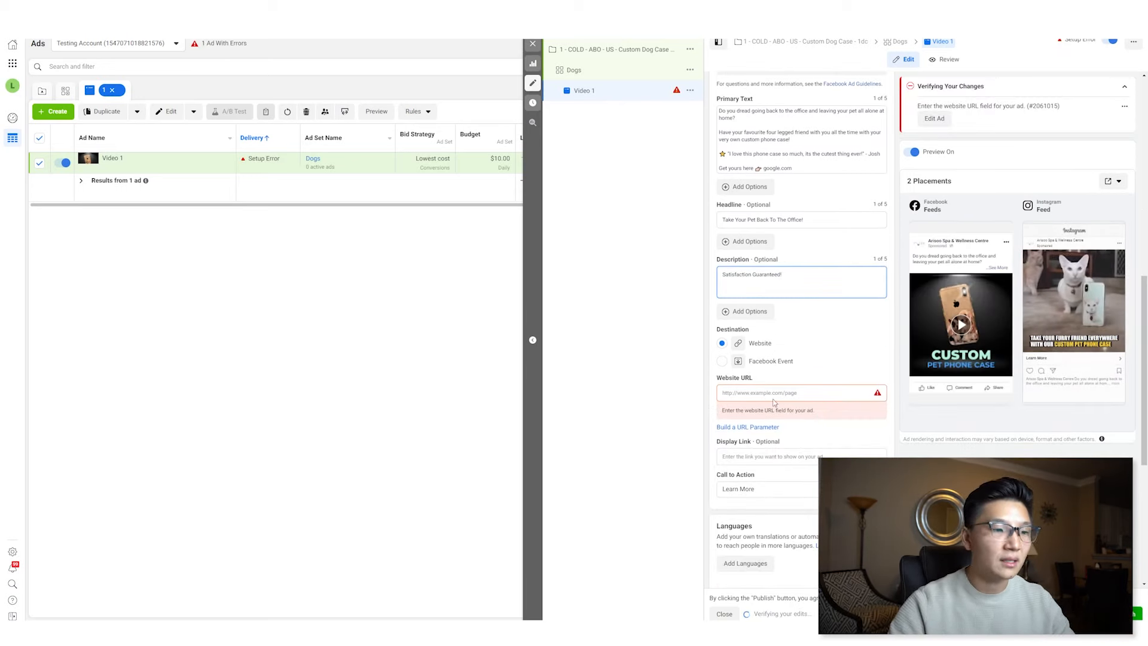
click(776, 394)
text(go)
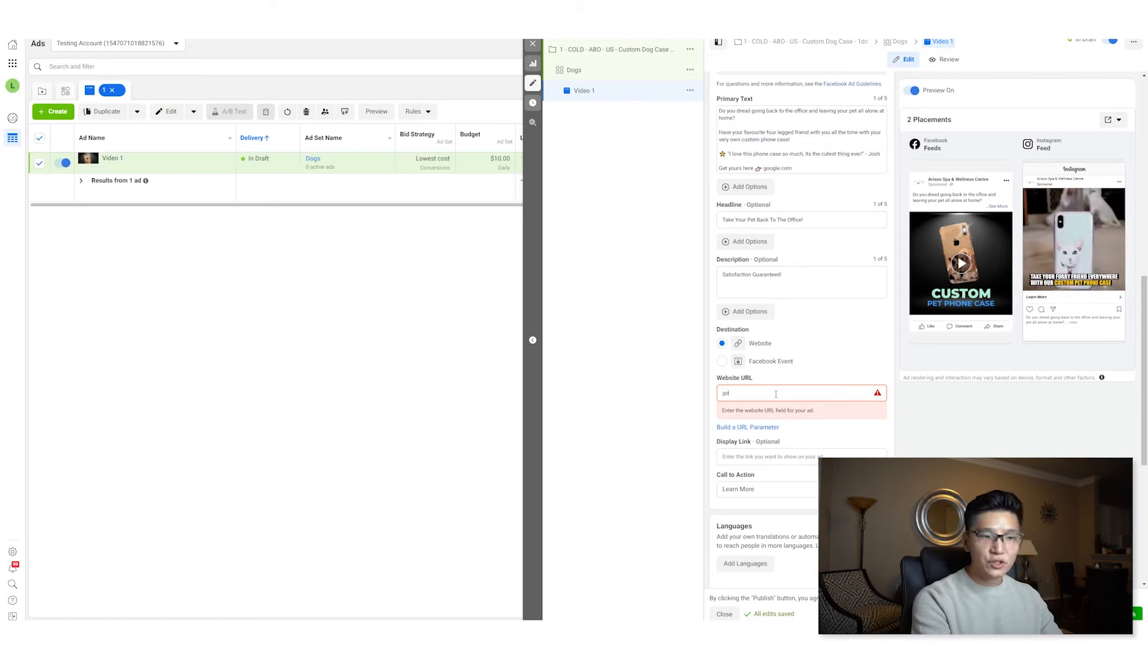
text(ogle.com)
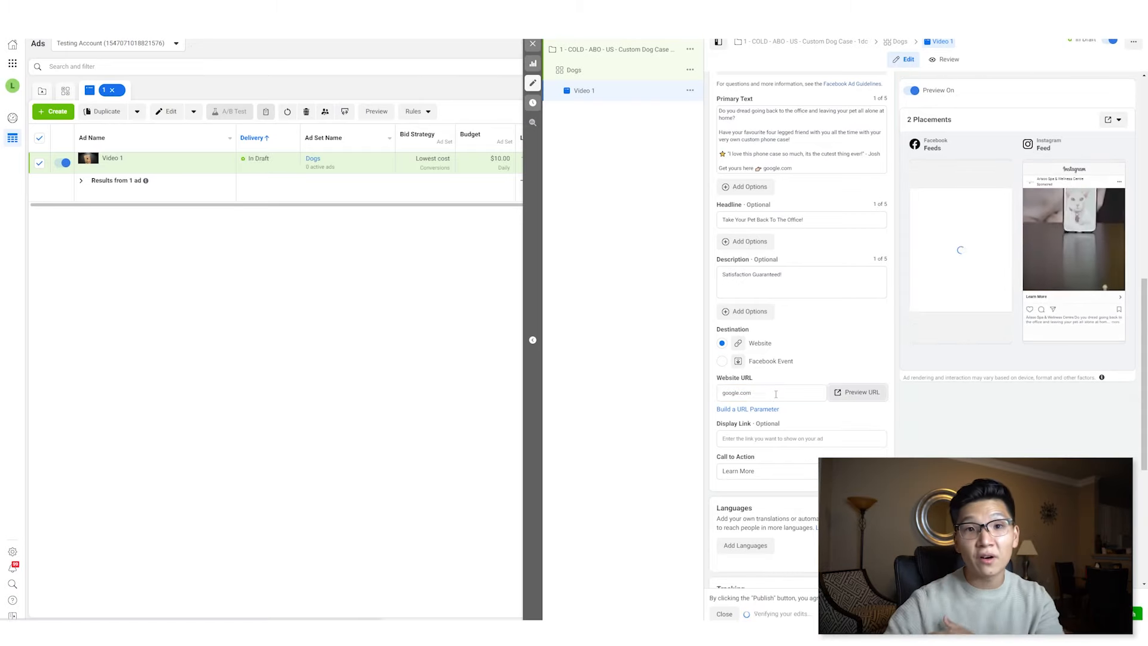
scroll(818, 370, down, 5)
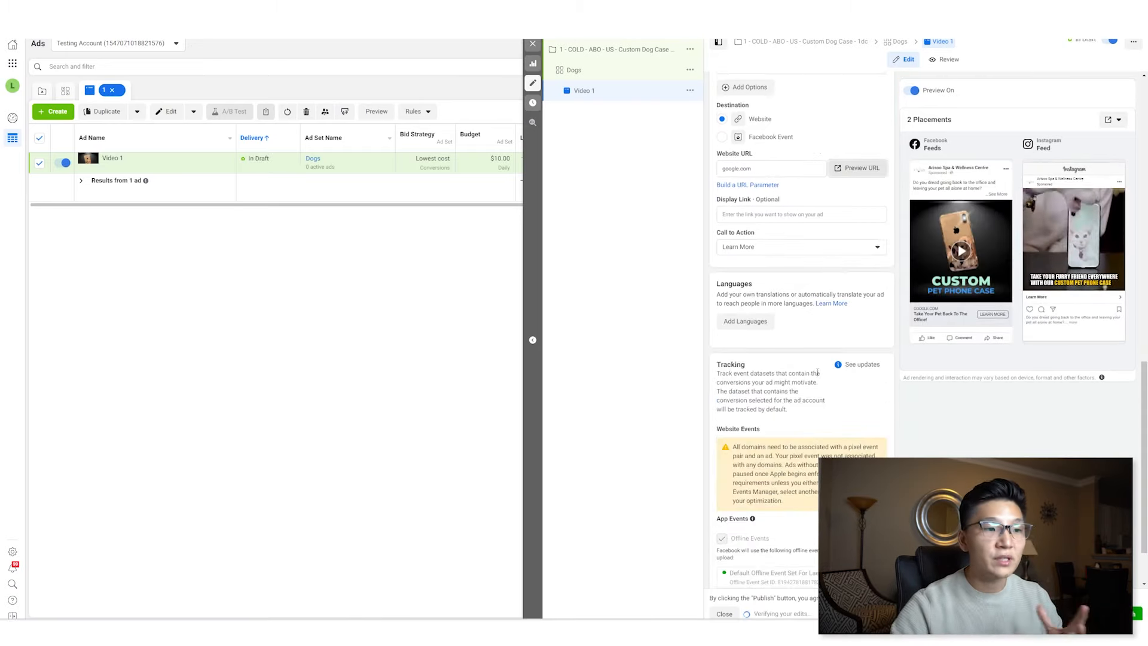
scroll(854, 437, down, 1)
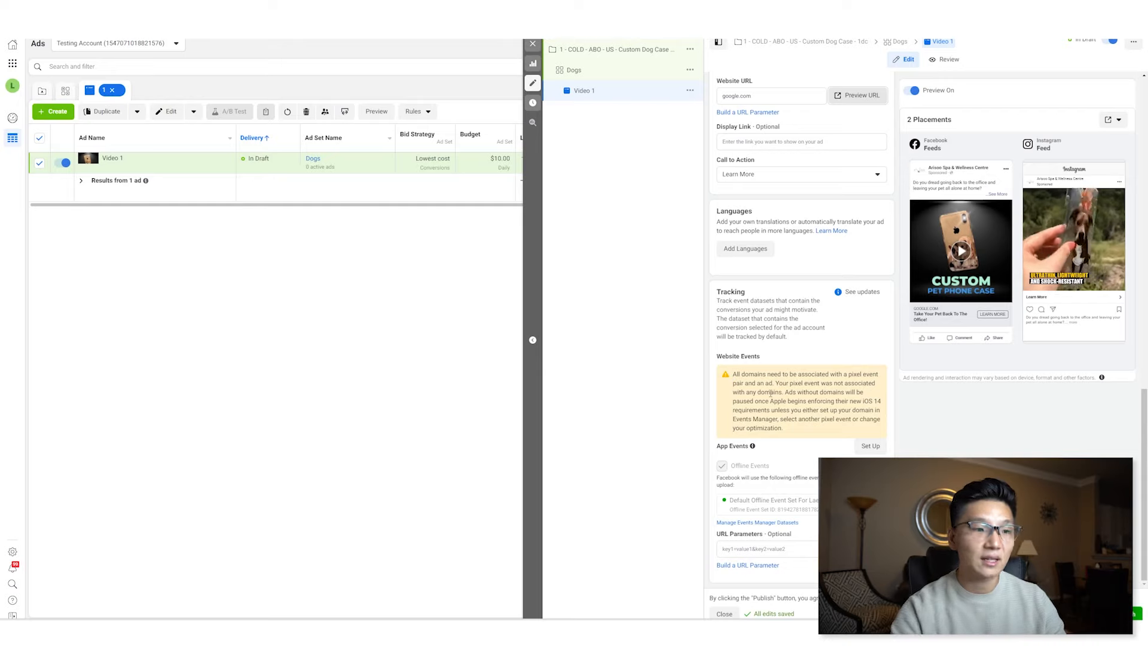
scroll(801, 335, up, 14)
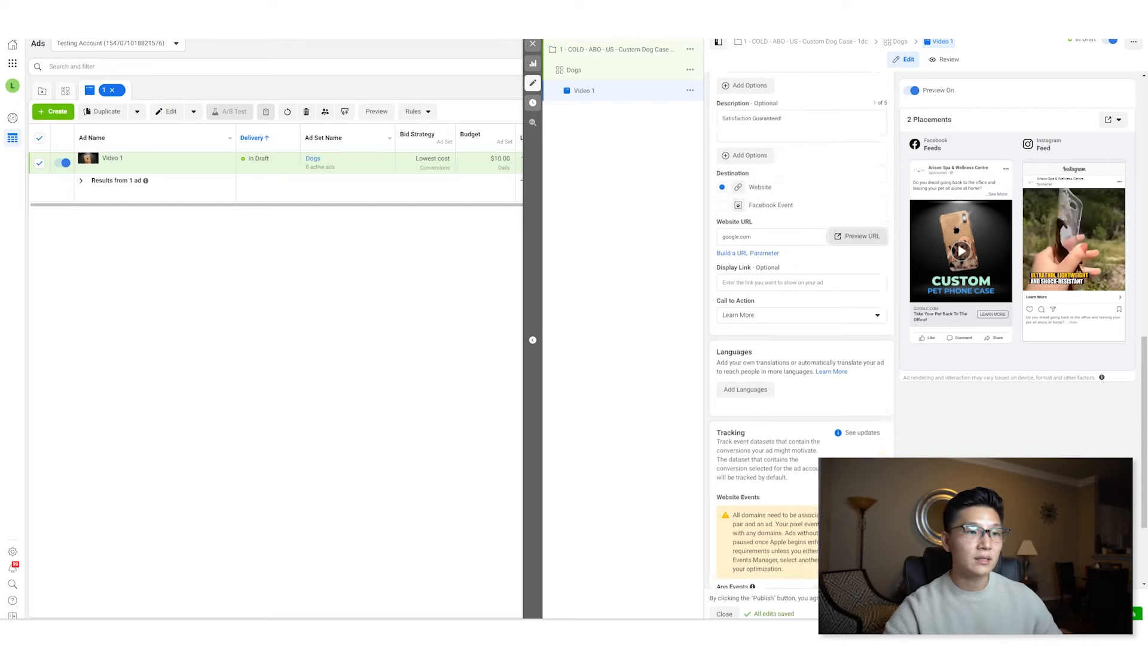
click(725, 614)
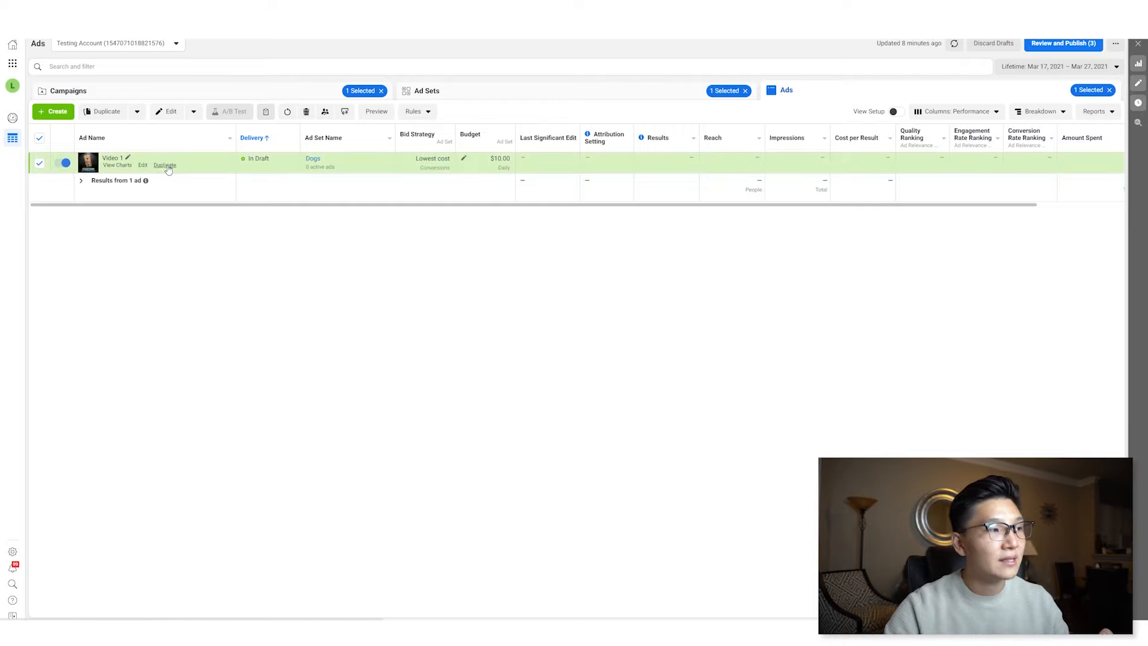
- Duplicate the Video 1 ad into 2 copies within the original campaign
click(165, 166)
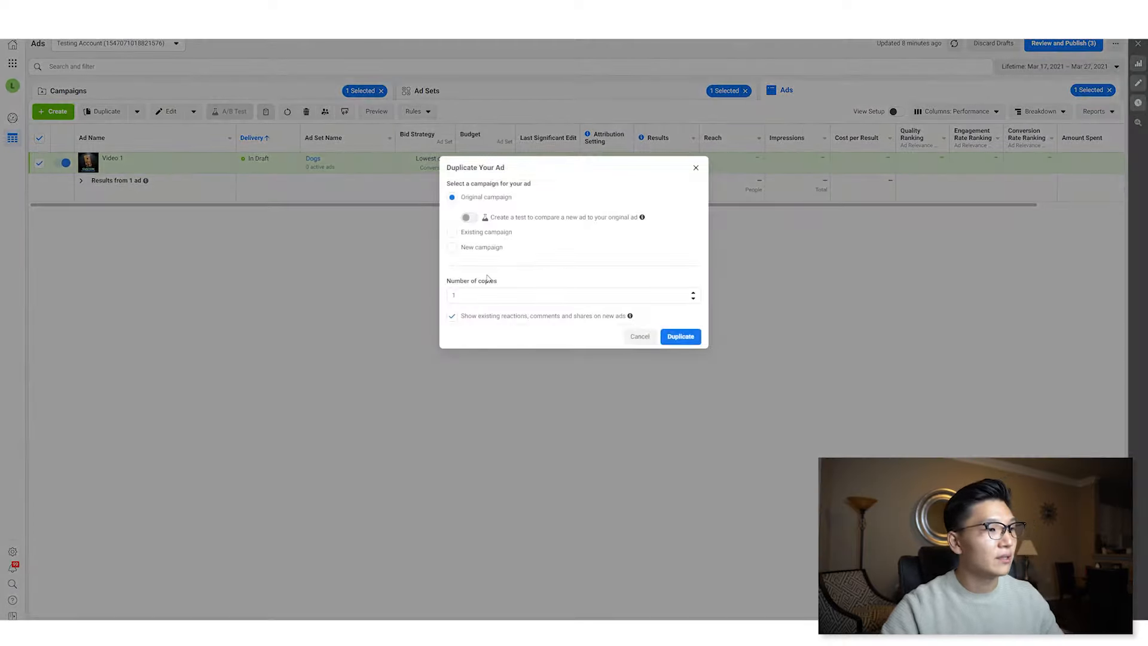
click(640, 336)
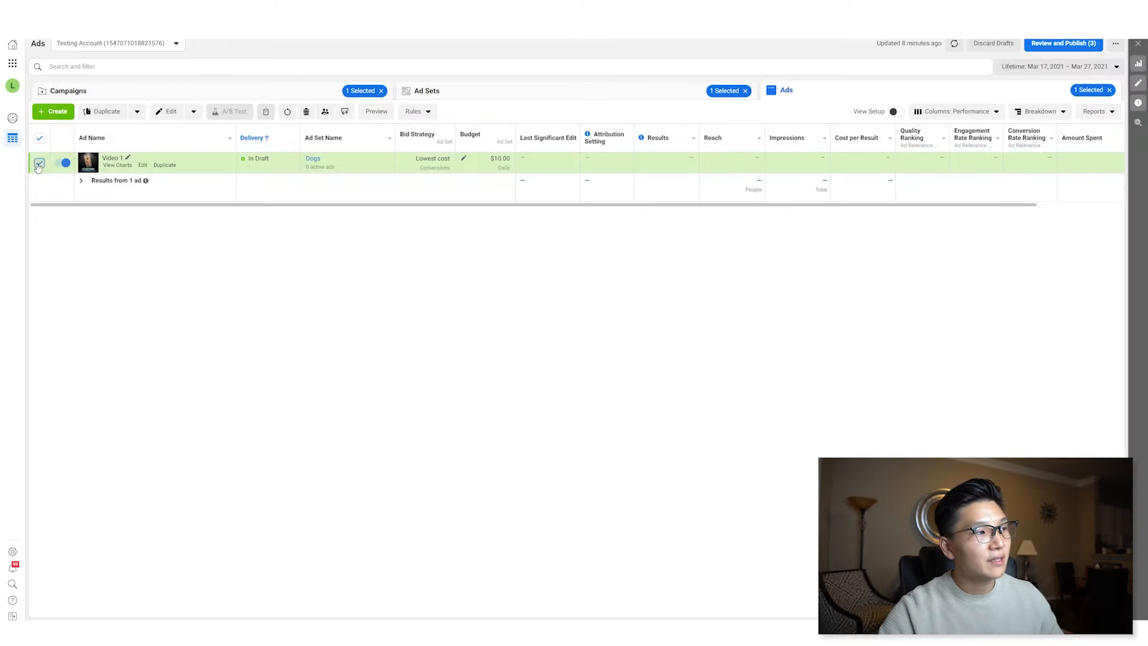
click(103, 111)
drag(541, 291, 434, 293)
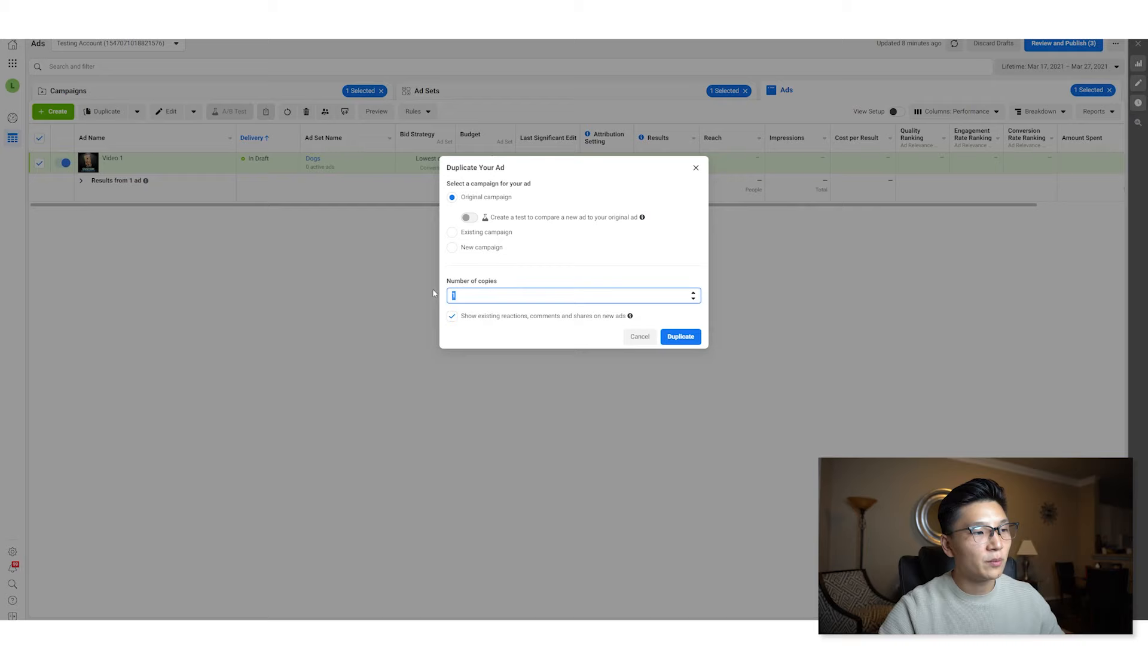
click(694, 341)
- Rename the first ad copy as Video 2
click(607, 143)
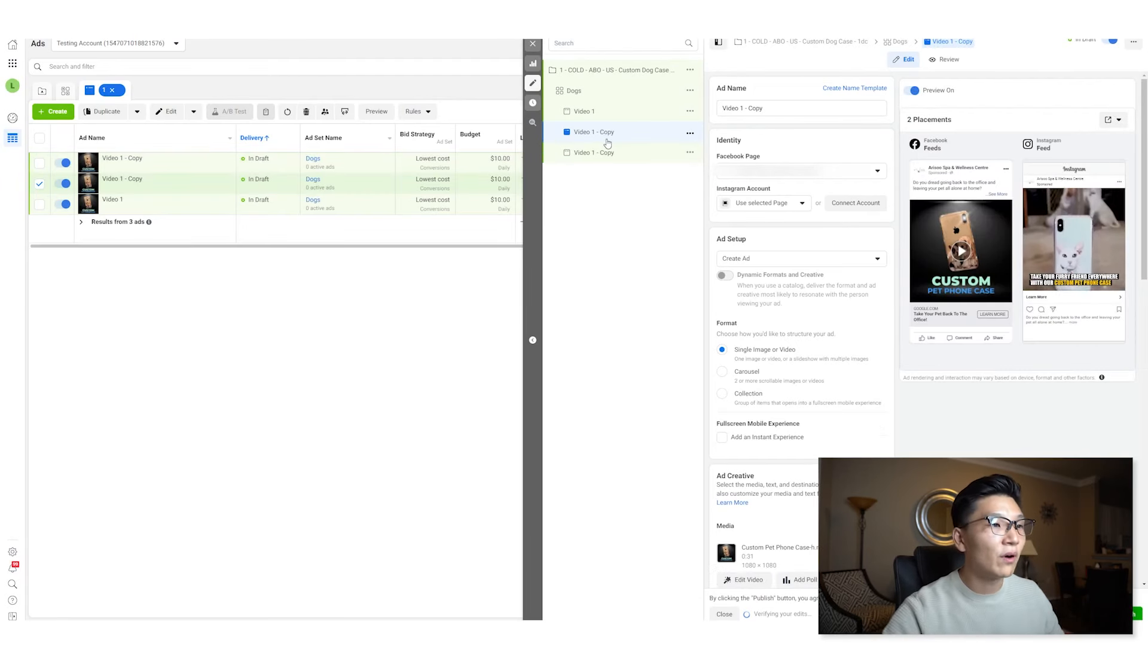
drag(736, 114, 781, 117)
key(BackSpace)
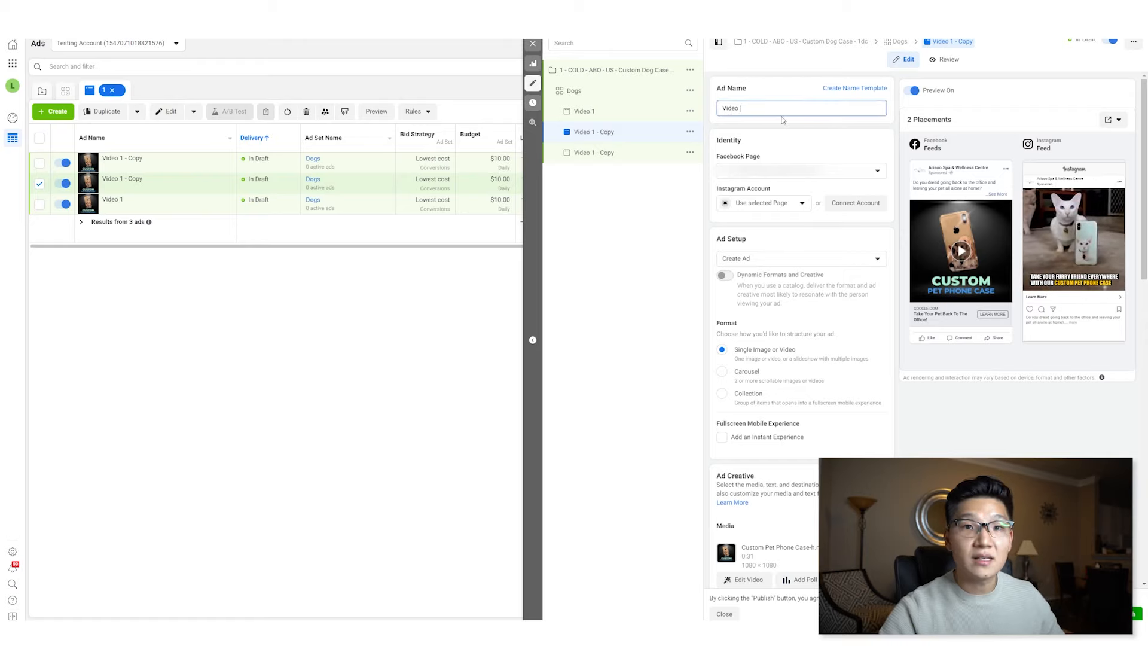
key(Tab)
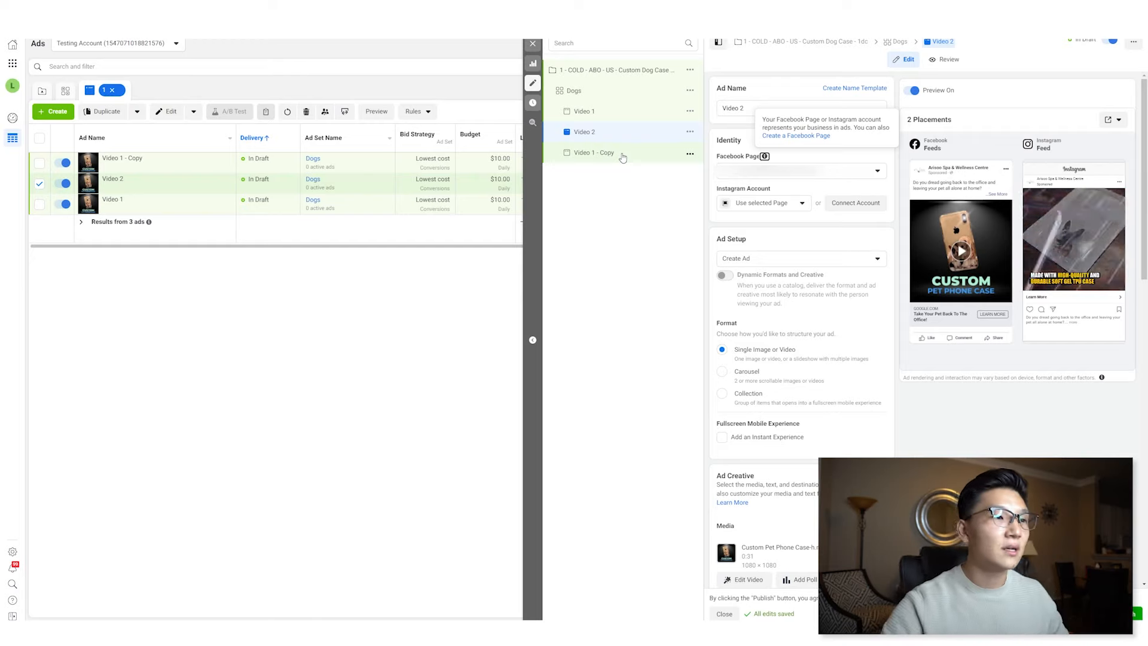
- Rename the remaining ad copy as Video 3
click(622, 156)
drag(744, 109, 784, 115)
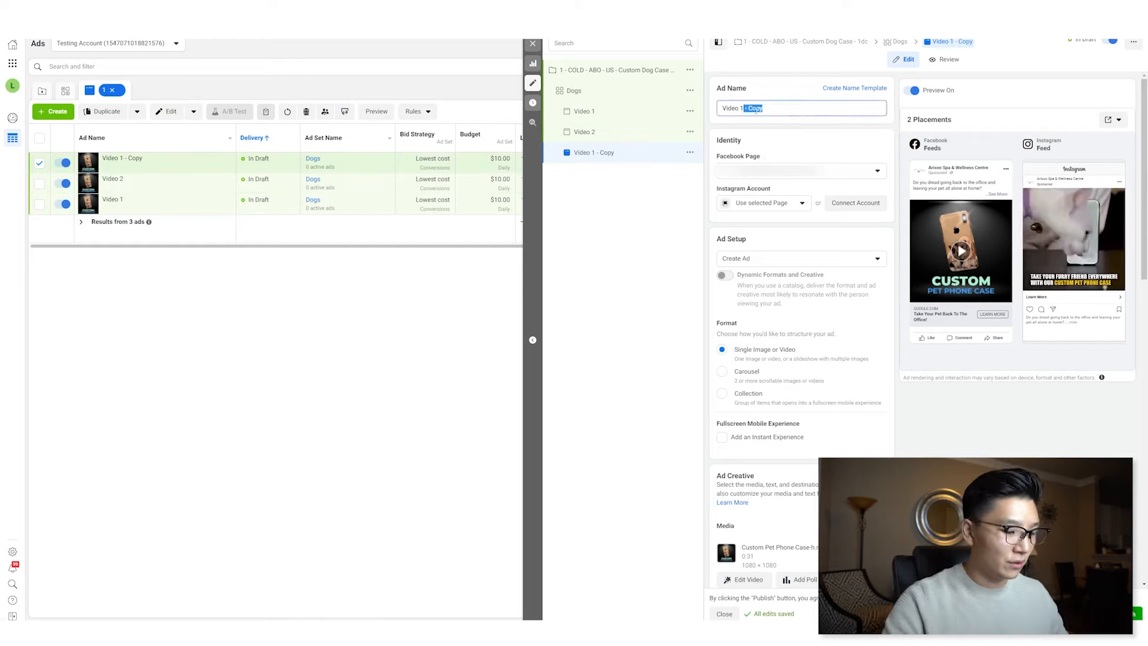
key(BackSpace)
key(BackSpace)
text(3)
click(645, 189)
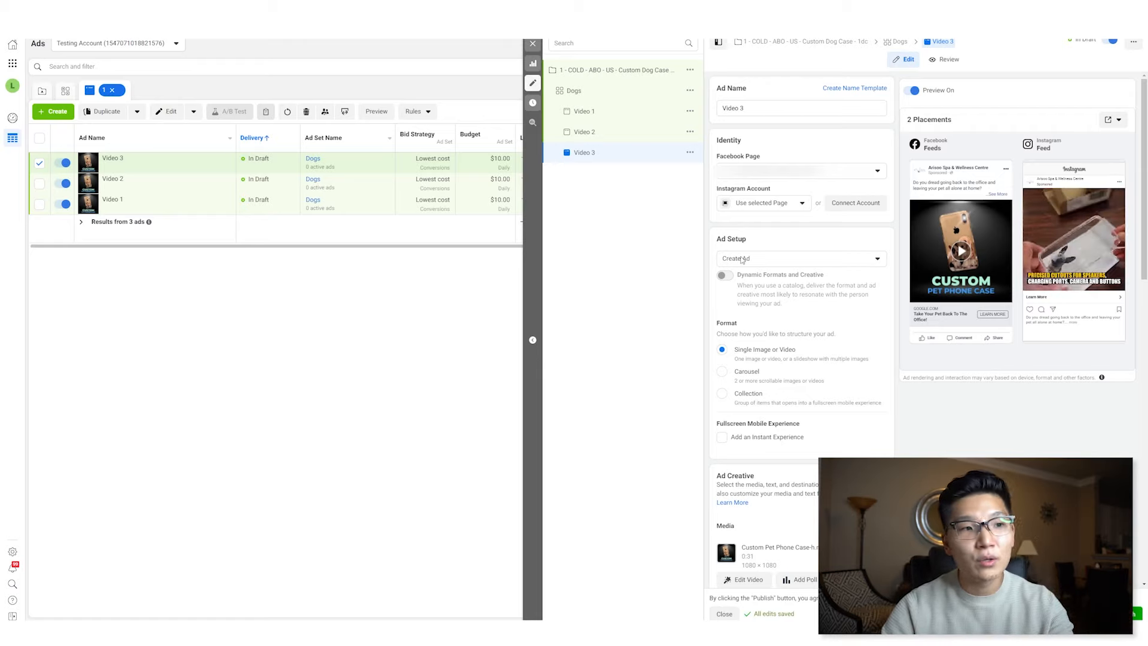
- Publish the Video 1 ad and refresh the page
click(742, 259)
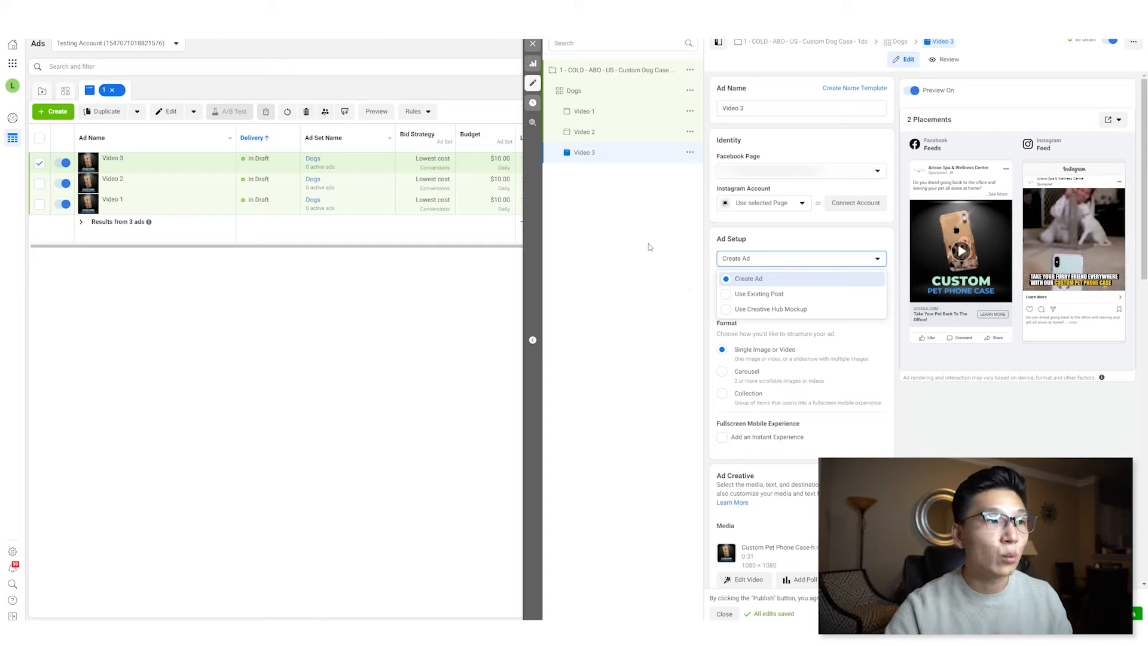
click(587, 119)
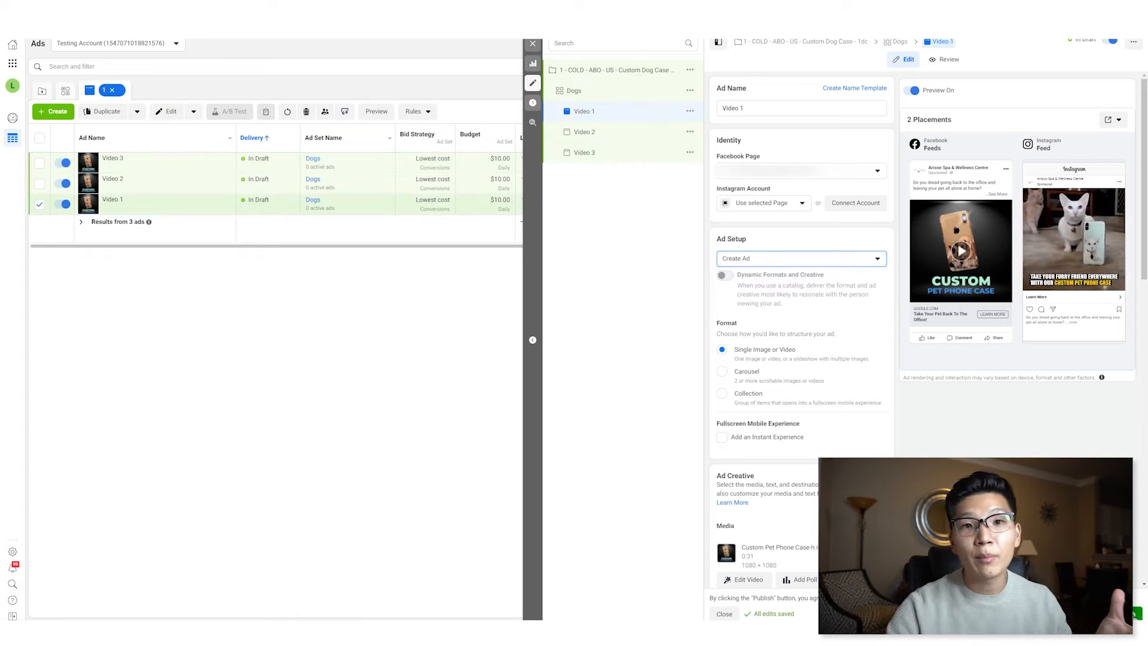
click(1134, 615)
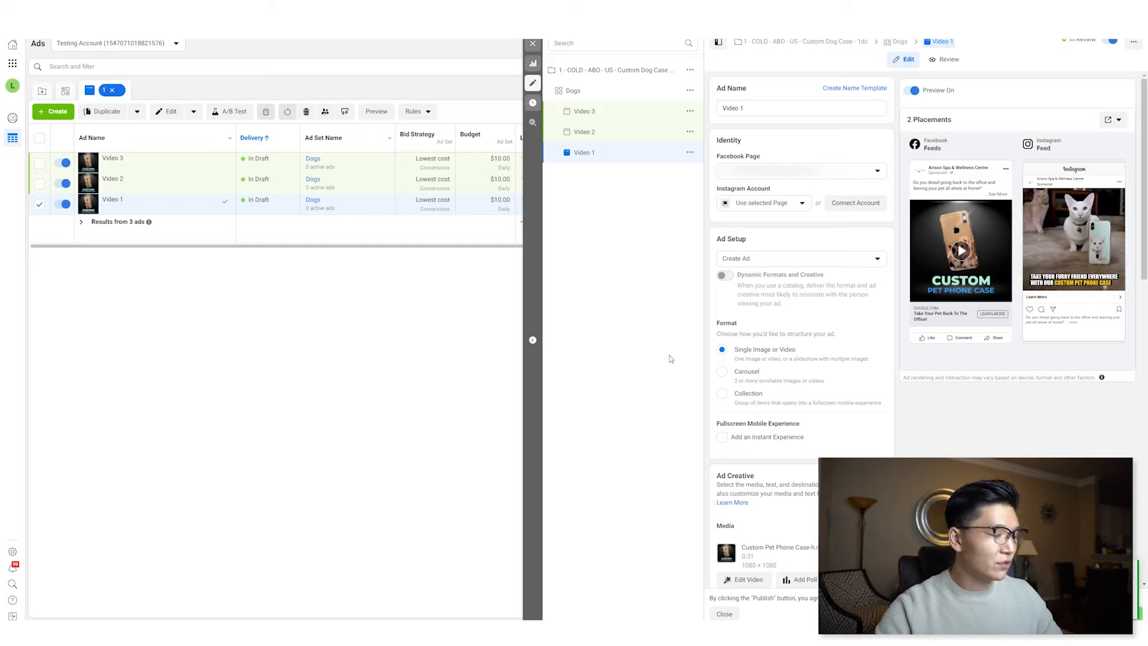
key(F5)
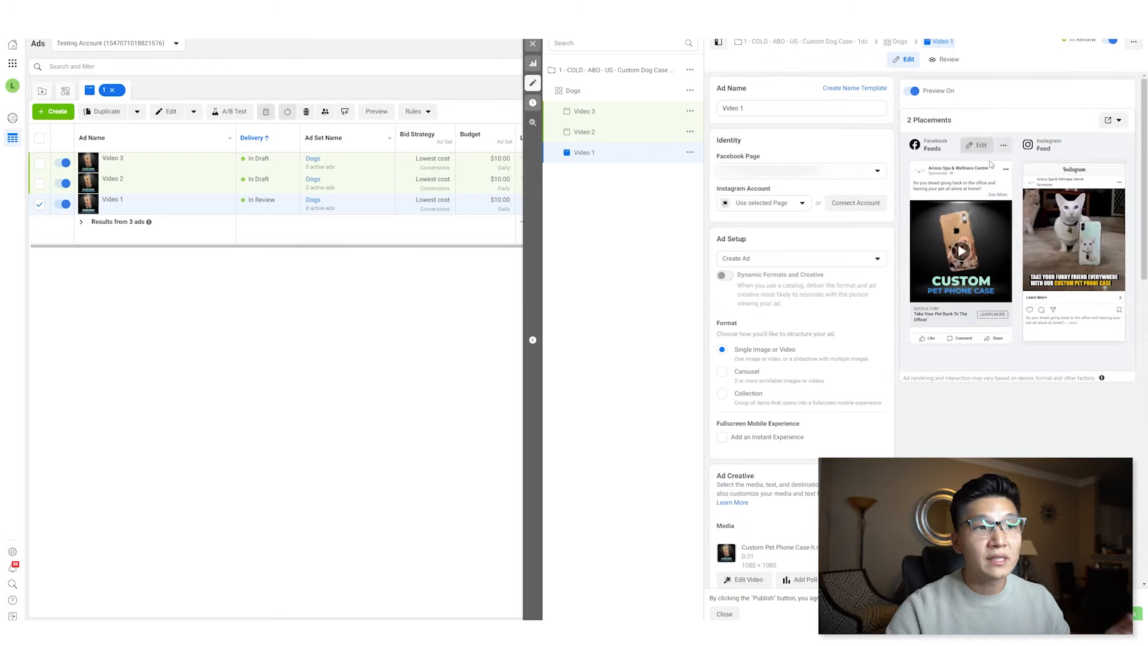
- Open the Facebook post with comments preview of the Video 1 ad
click(1119, 121)
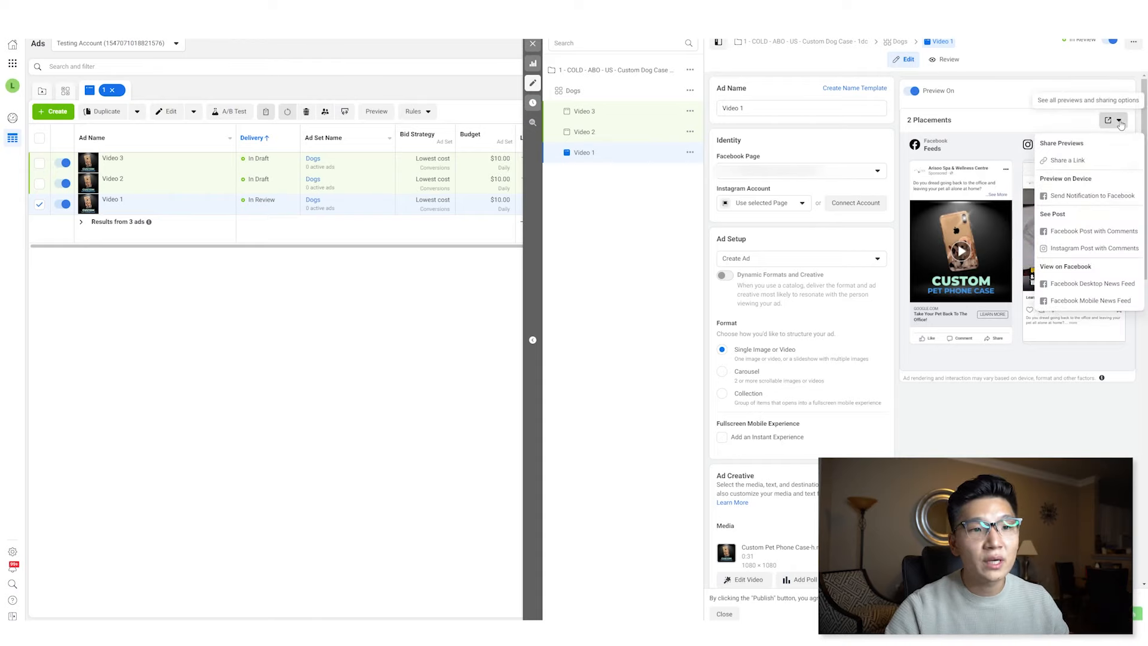
click(1119, 123)
click(1116, 122)
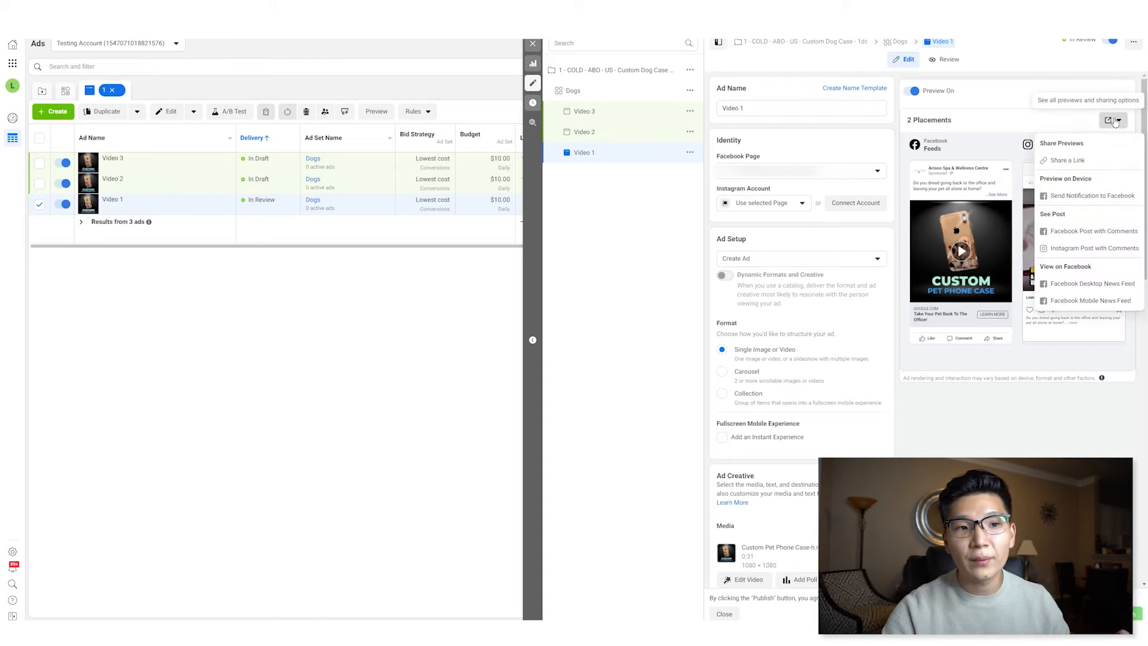
click(1098, 233)
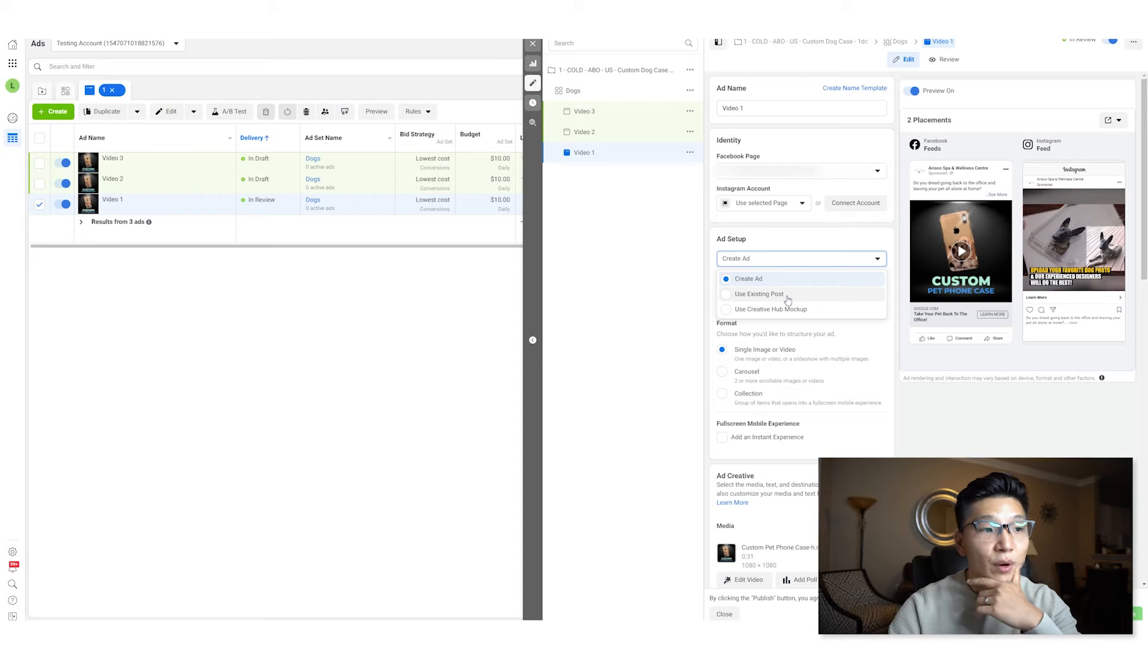
- Switch Video 1's ad setup to Use Existing Post, publish it and close the editor
click(778, 290)
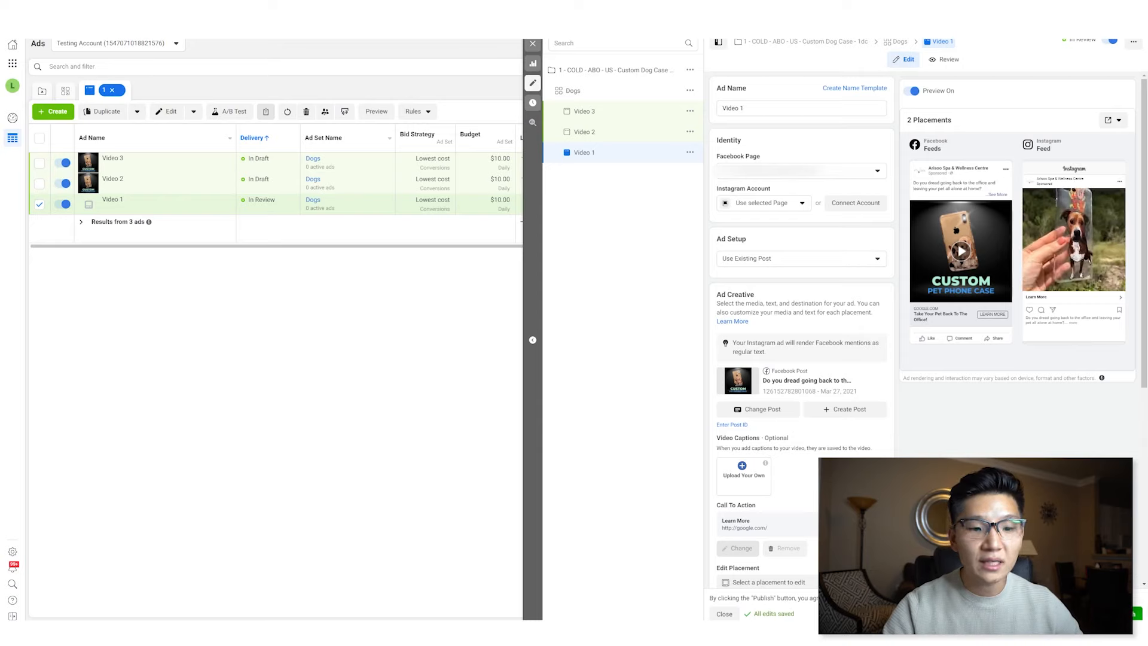
click(1137, 613)
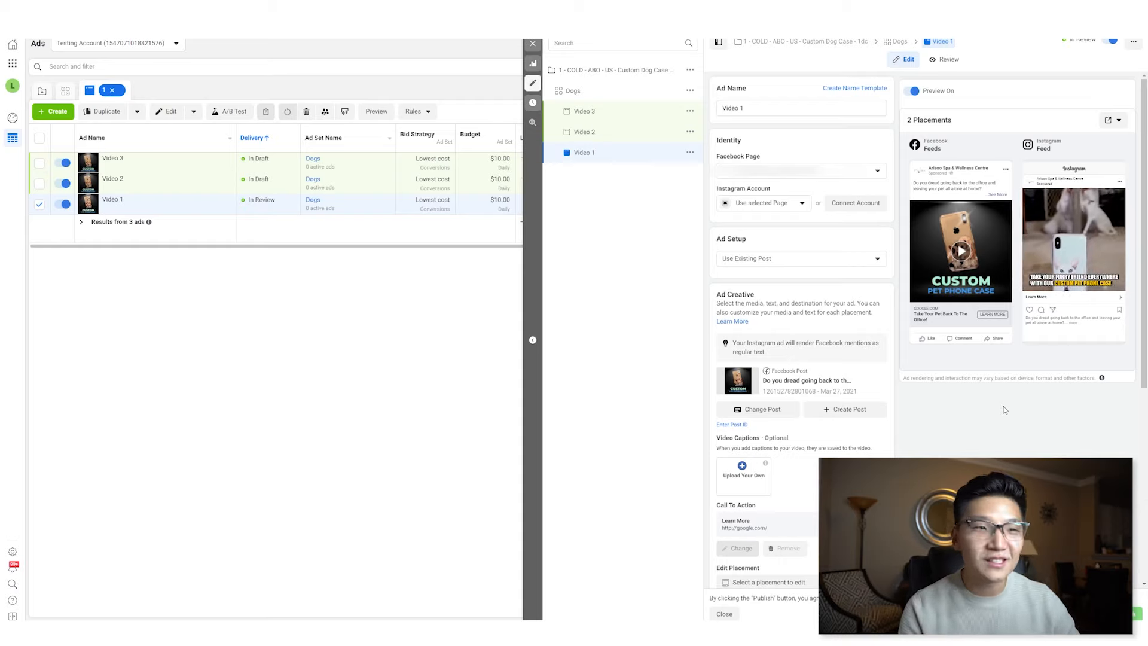
click(724, 613)
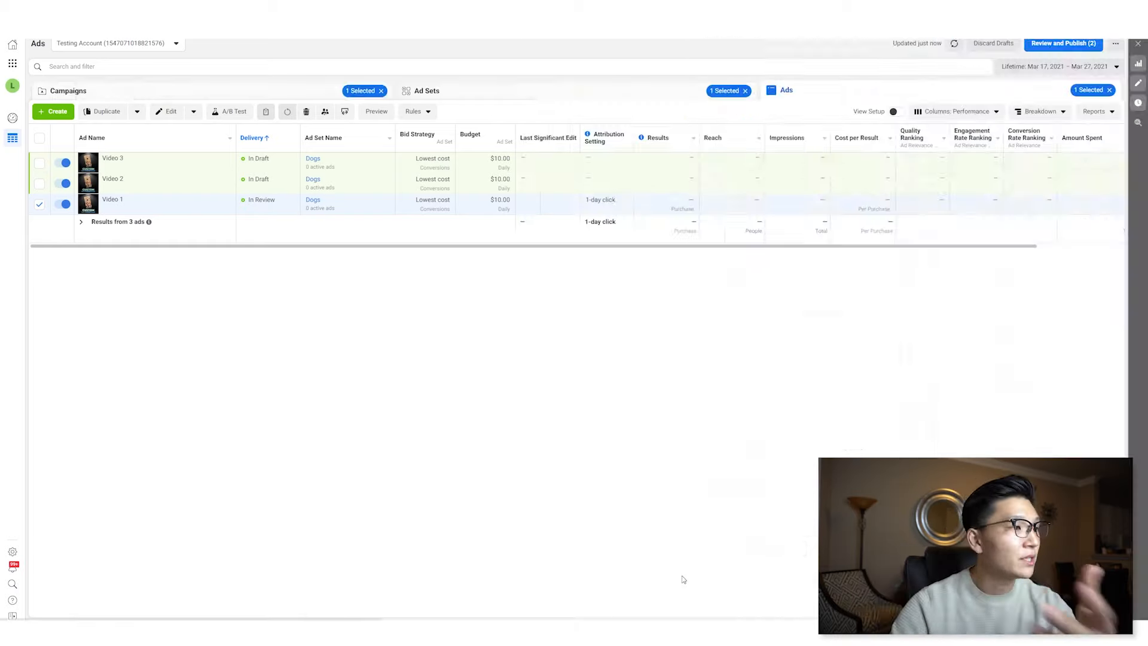
- Duplicate the Dogs ad set into 4 copies within the original campaign
click(62, 156)
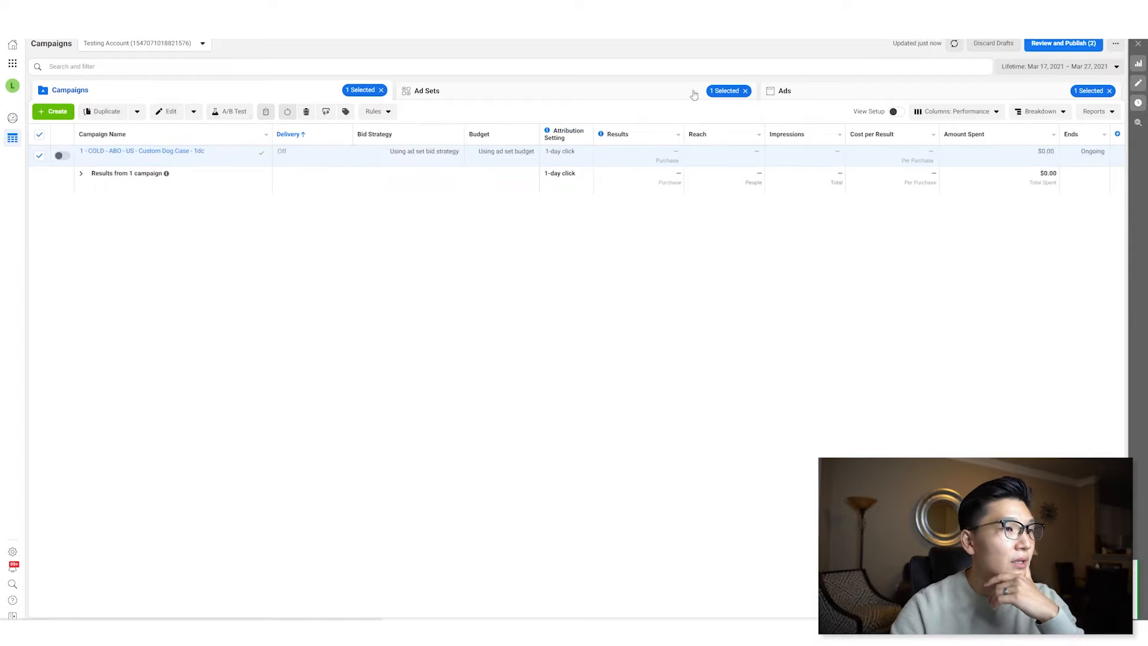
click(621, 92)
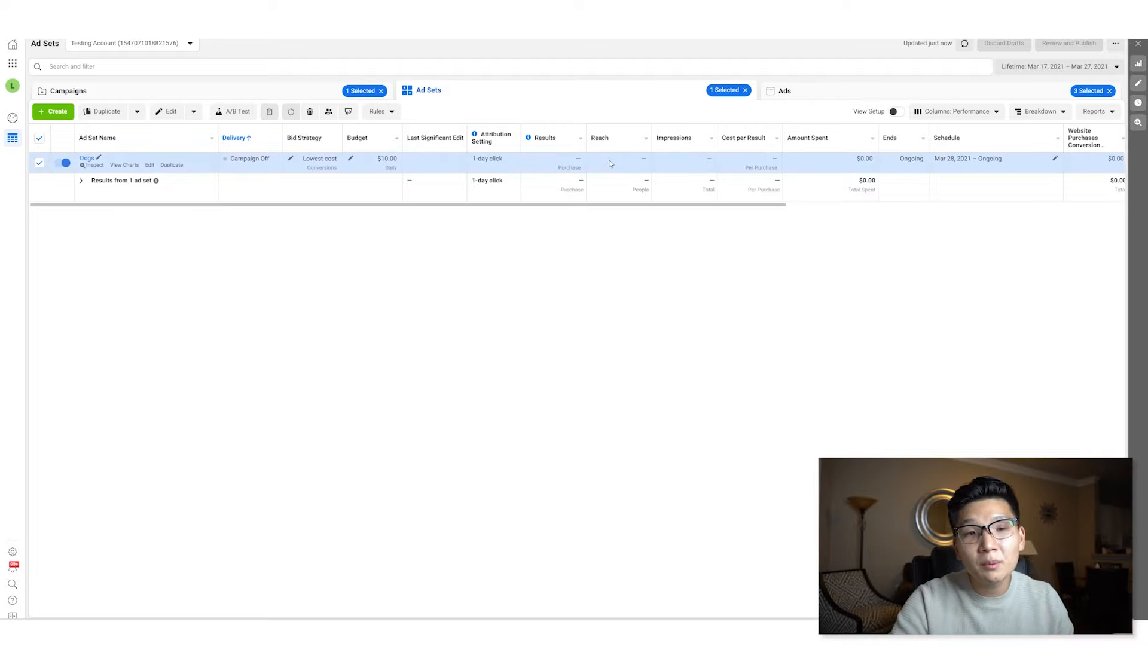
click(172, 165)
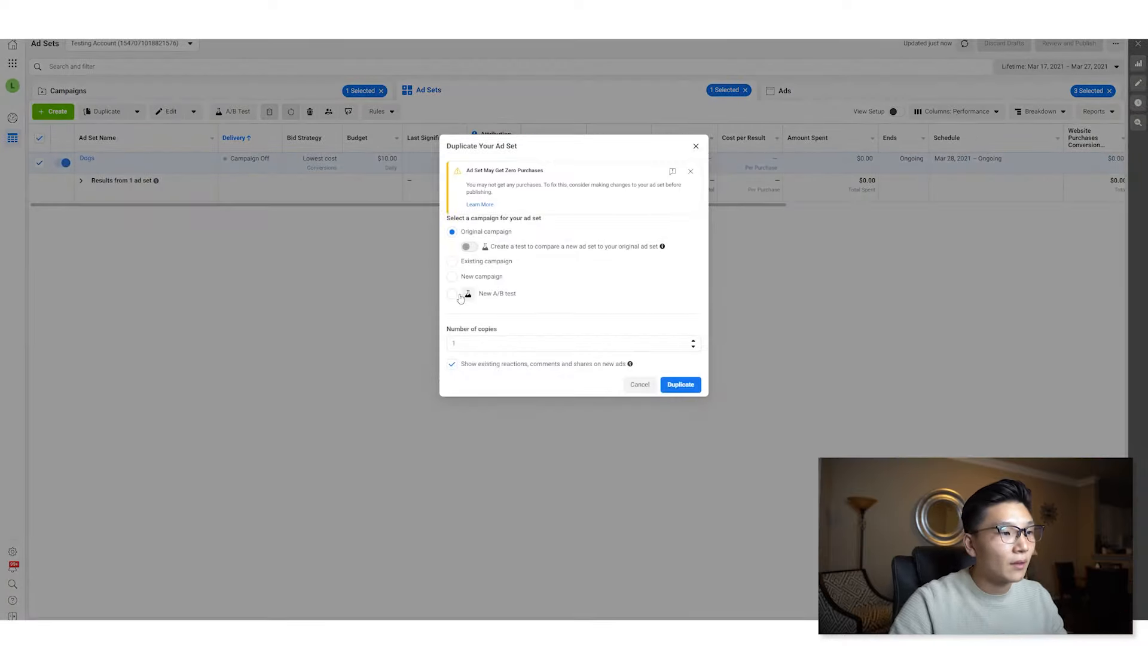
drag(470, 343, 431, 340)
text(4)
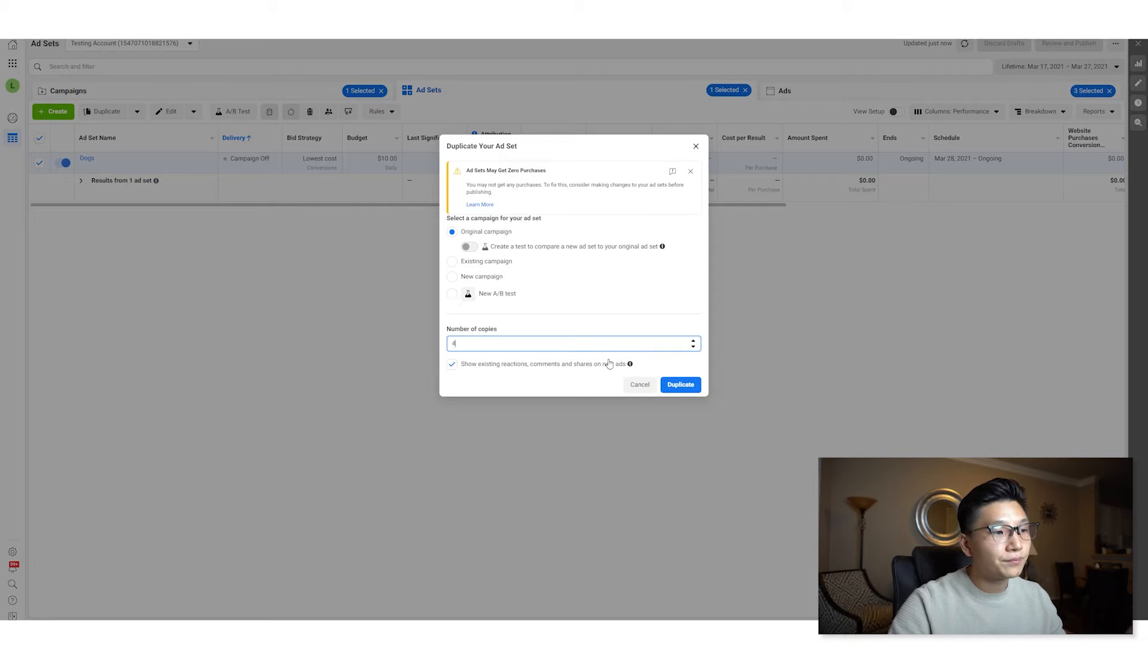
click(681, 384)
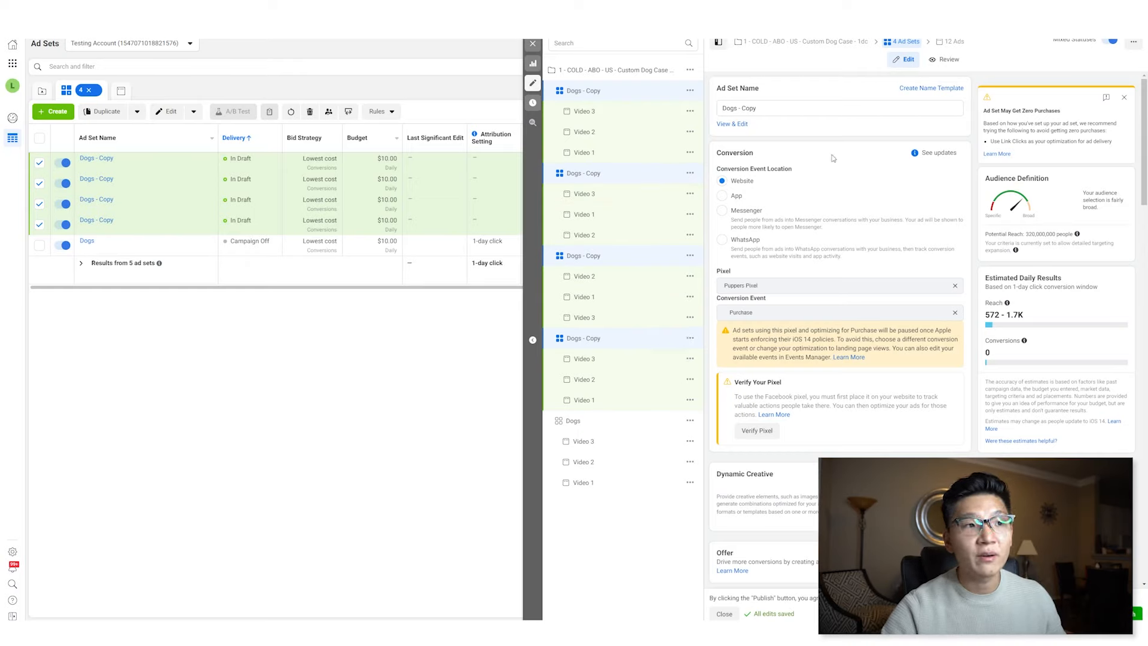
- Rename the four duplicated ad sets as Cats
triple_click(771, 110)
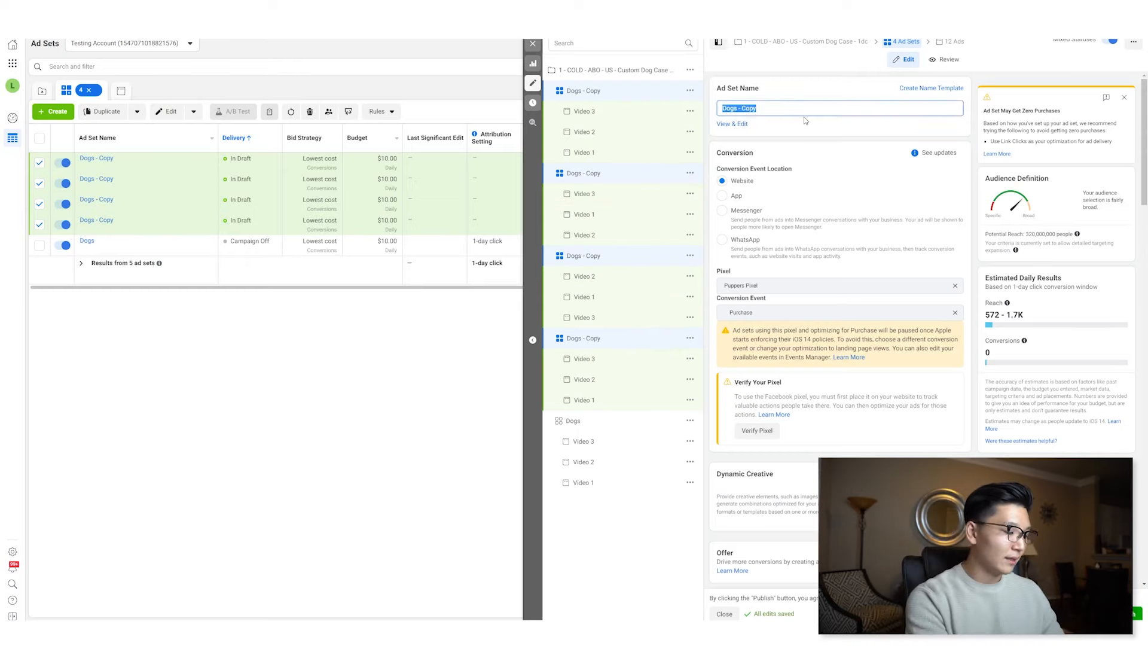
text(Cats)
key(Tab)
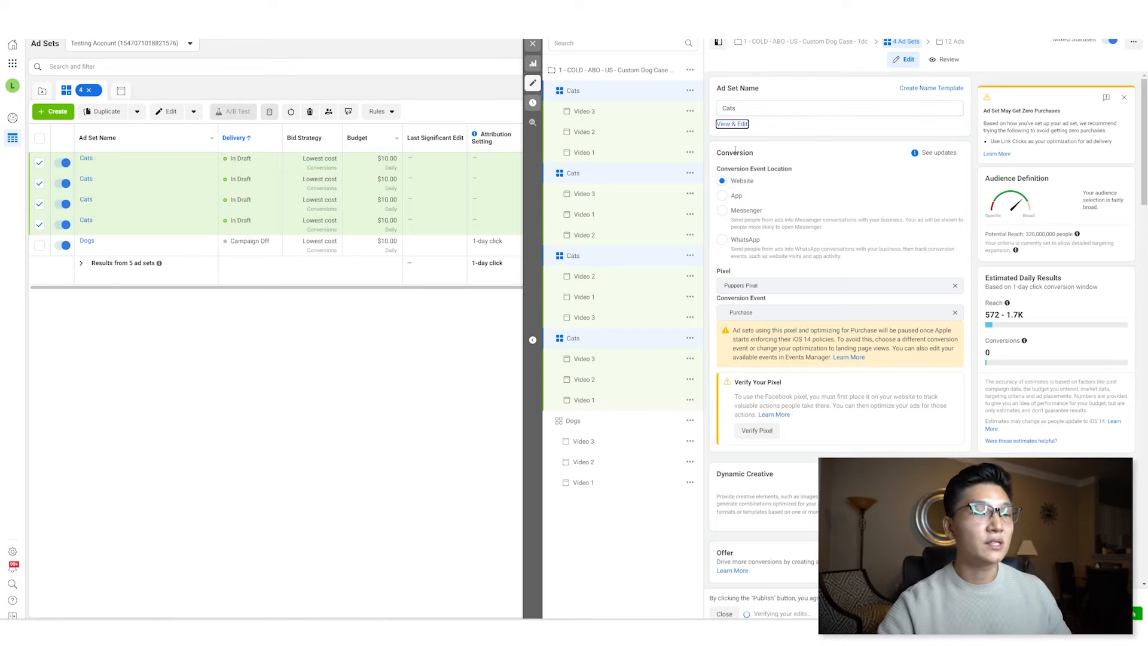
- In the first Cats ad set, turn off detailed targeting expansion and replace the Dogs interest with Cats
click(614, 93)
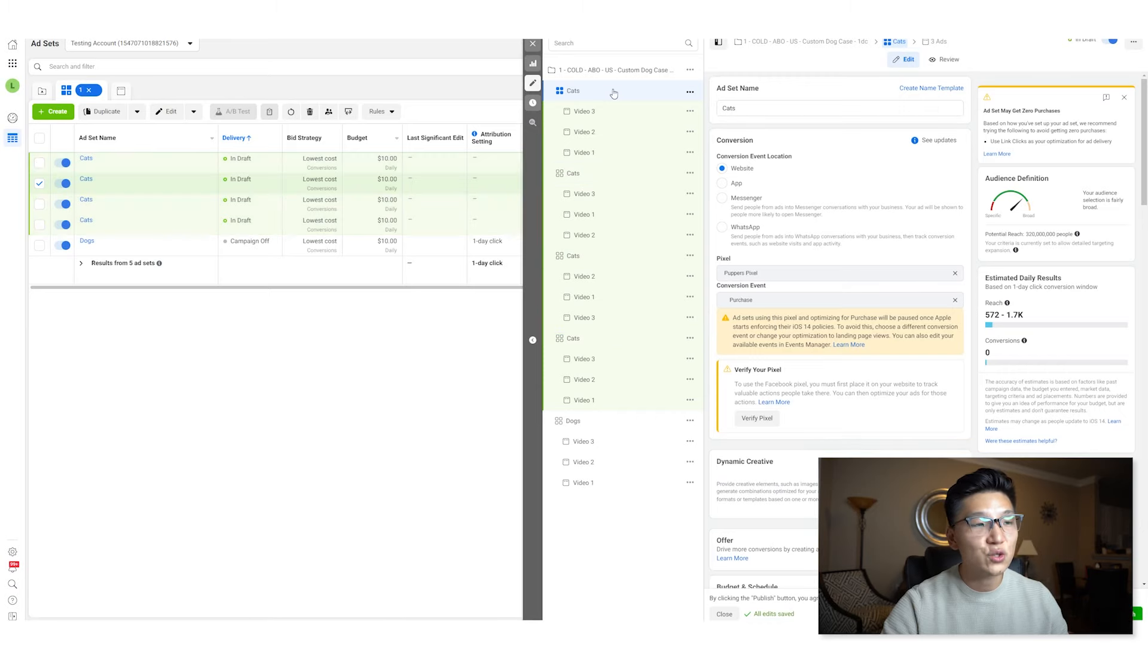
scroll(880, 252, down, 10)
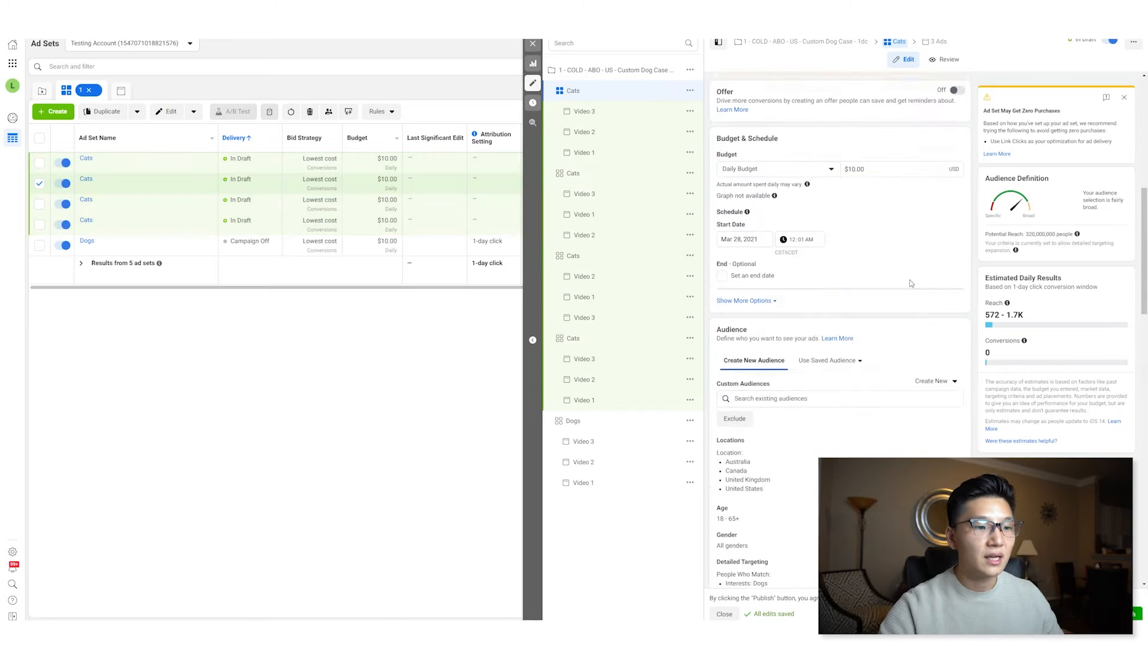
scroll(909, 284, down, 3)
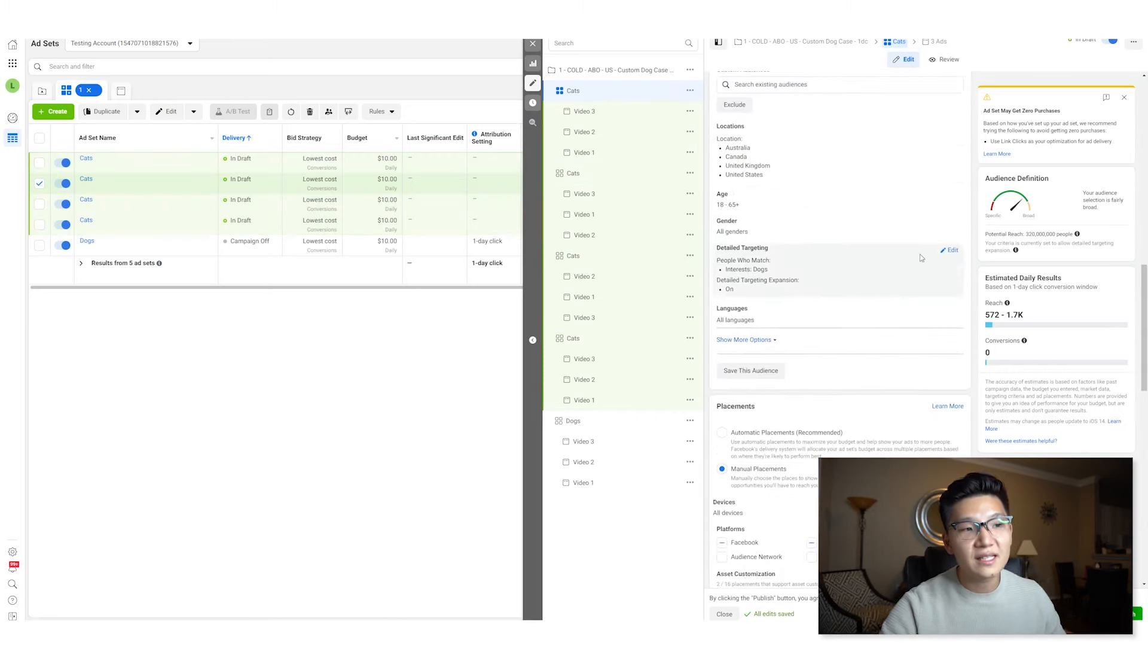
click(949, 251)
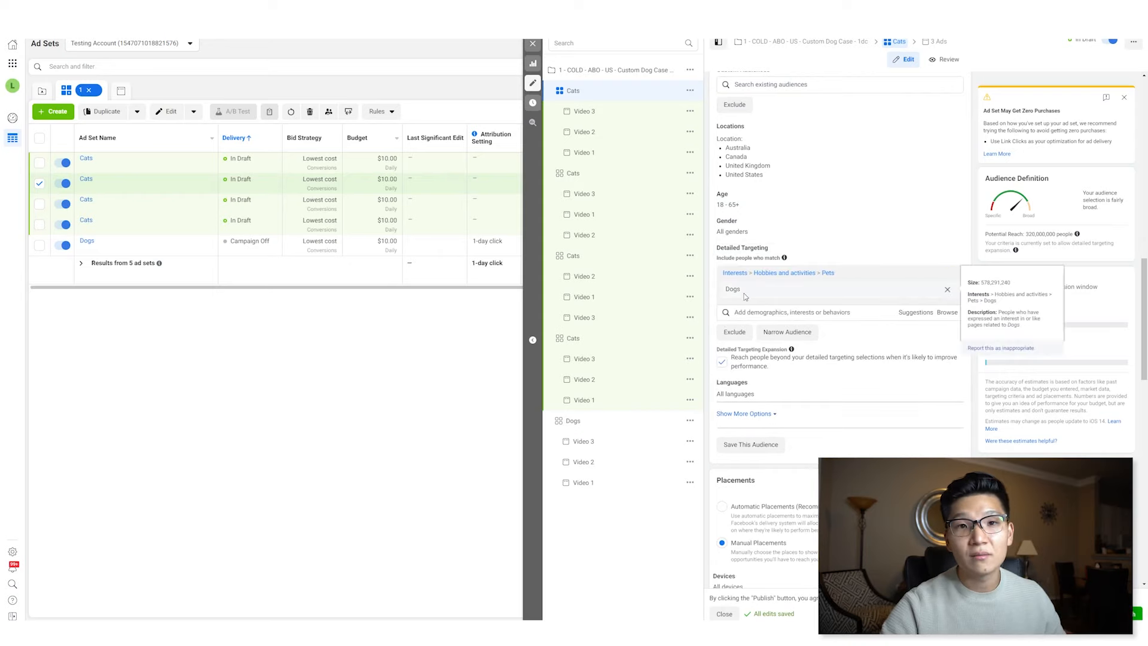
click(722, 363)
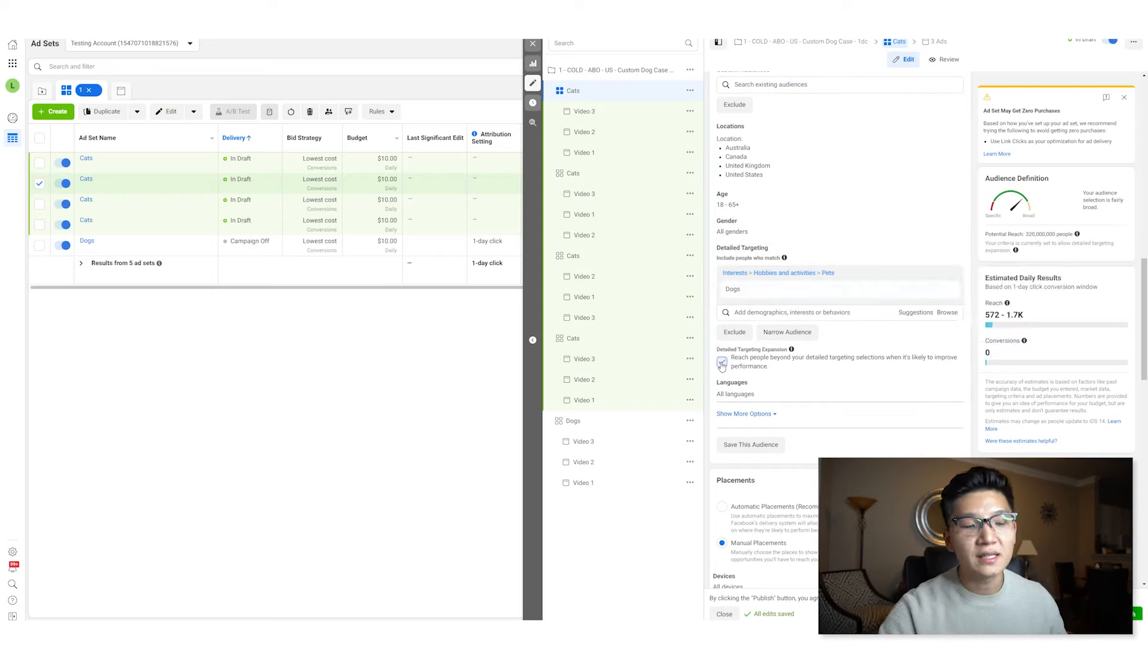
click(793, 312)
text(cats)
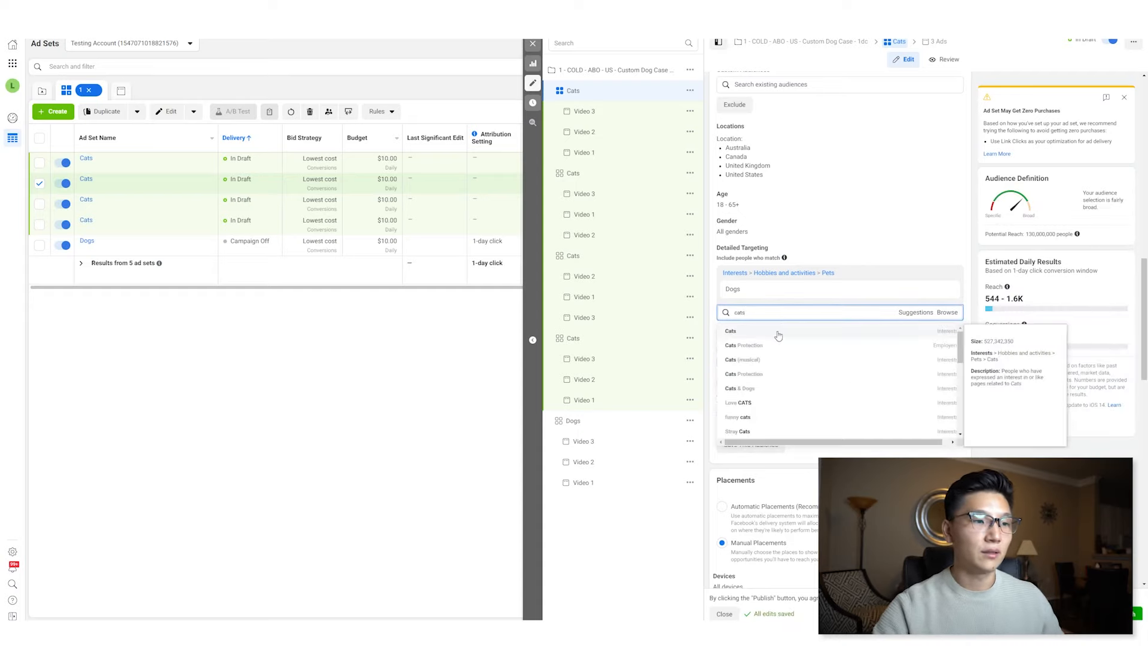
click(780, 335)
click(950, 310)
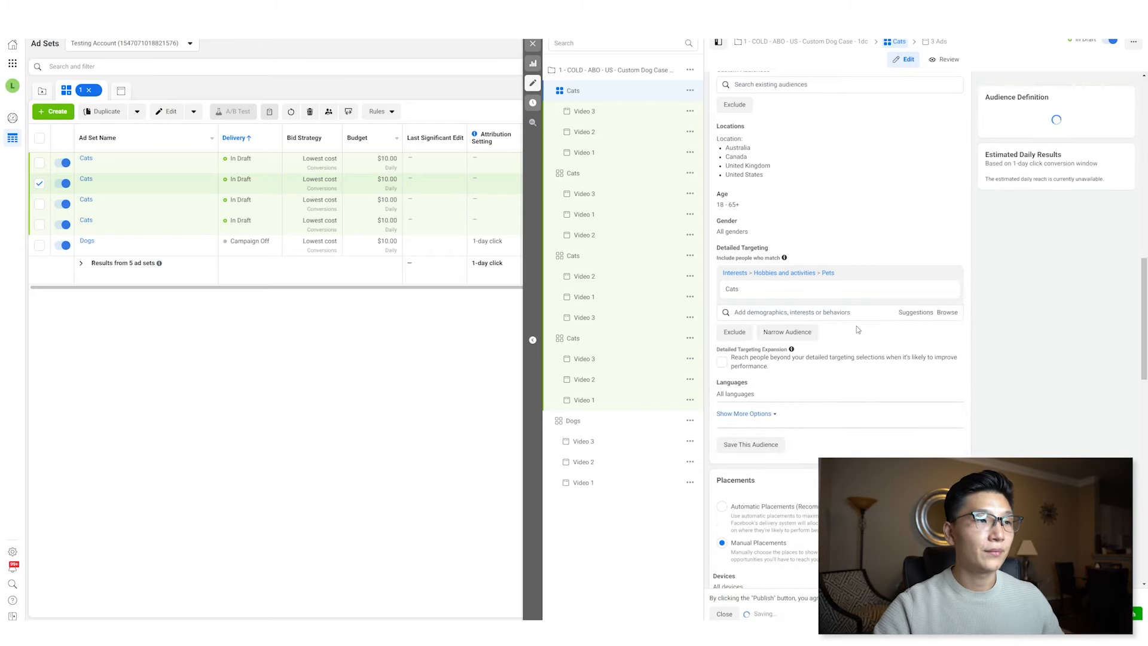
- Rename the second Cats ad set as French Bulldog
click(626, 178)
scroll(788, 180, up, 10)
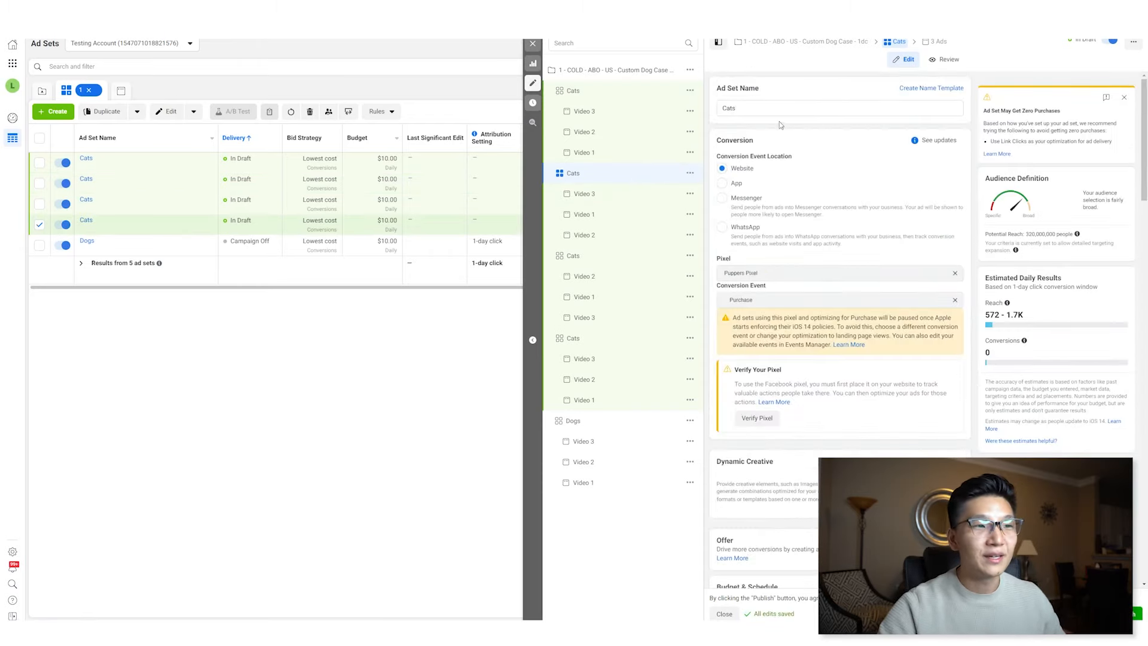
double_click(738, 108)
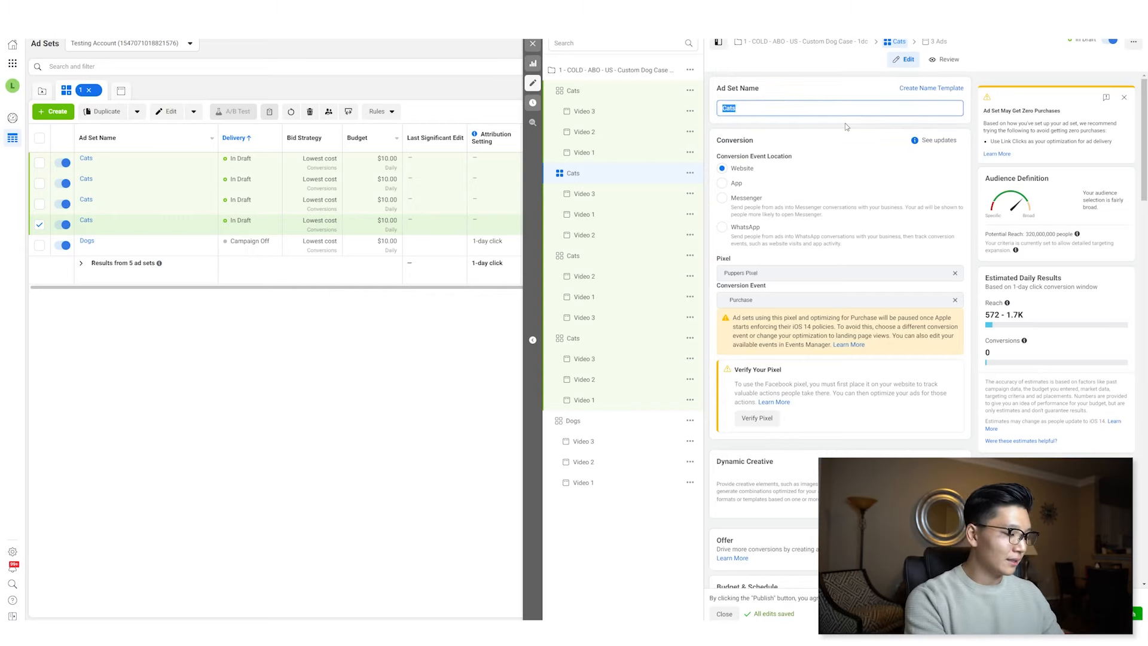
text(French Bulldog)
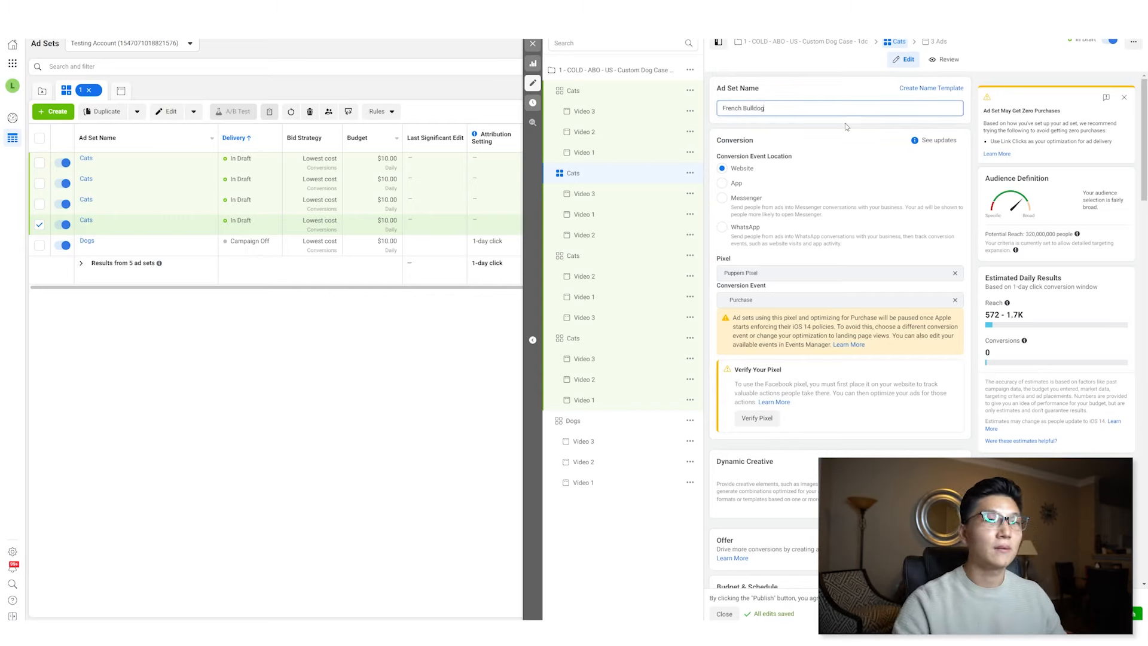
- Turn off targeting expansion for French Bulldog and replace its Dogs interest with the French Bulldog interest
scroll(846, 127, down, 15)
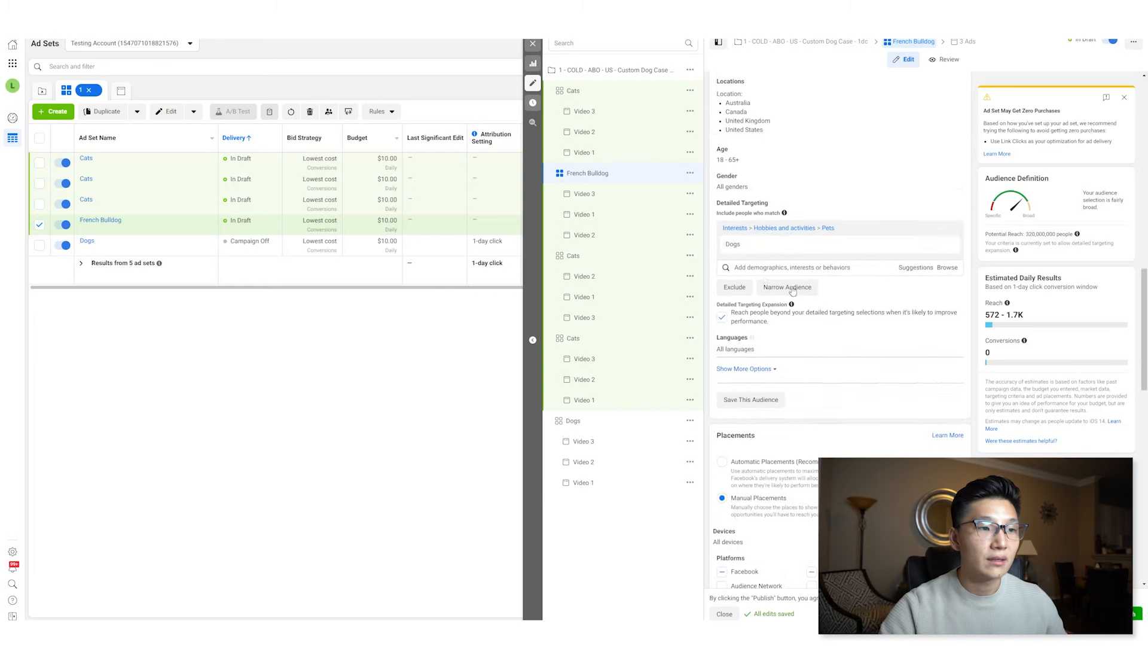
click(722, 316)
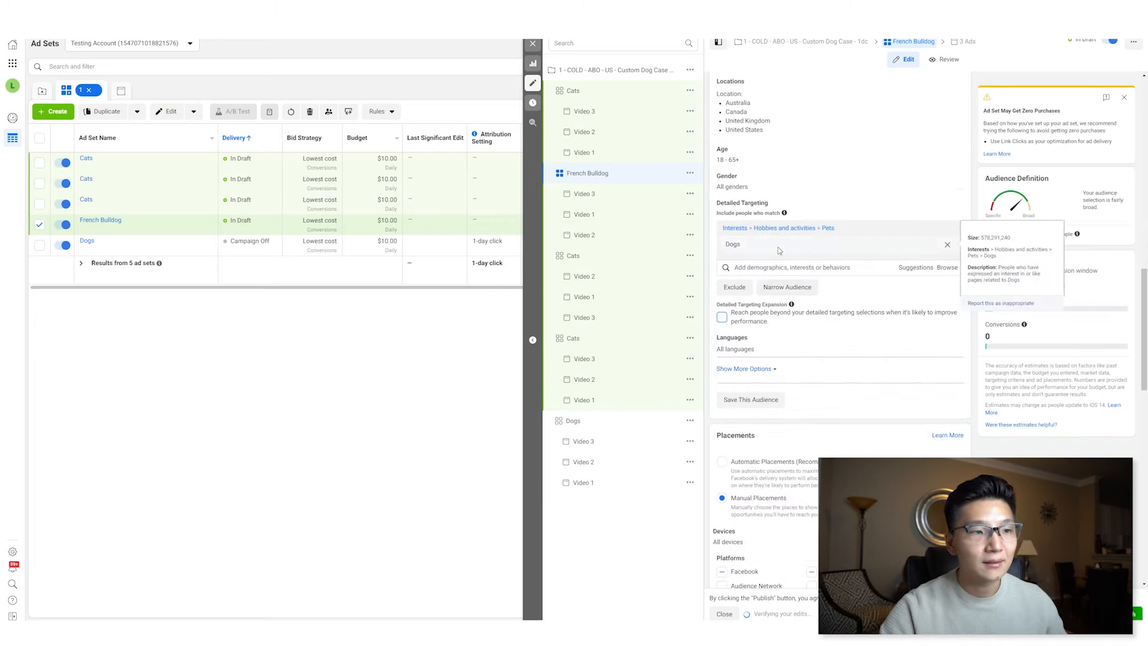
click(776, 268)
text(French Bulldog)
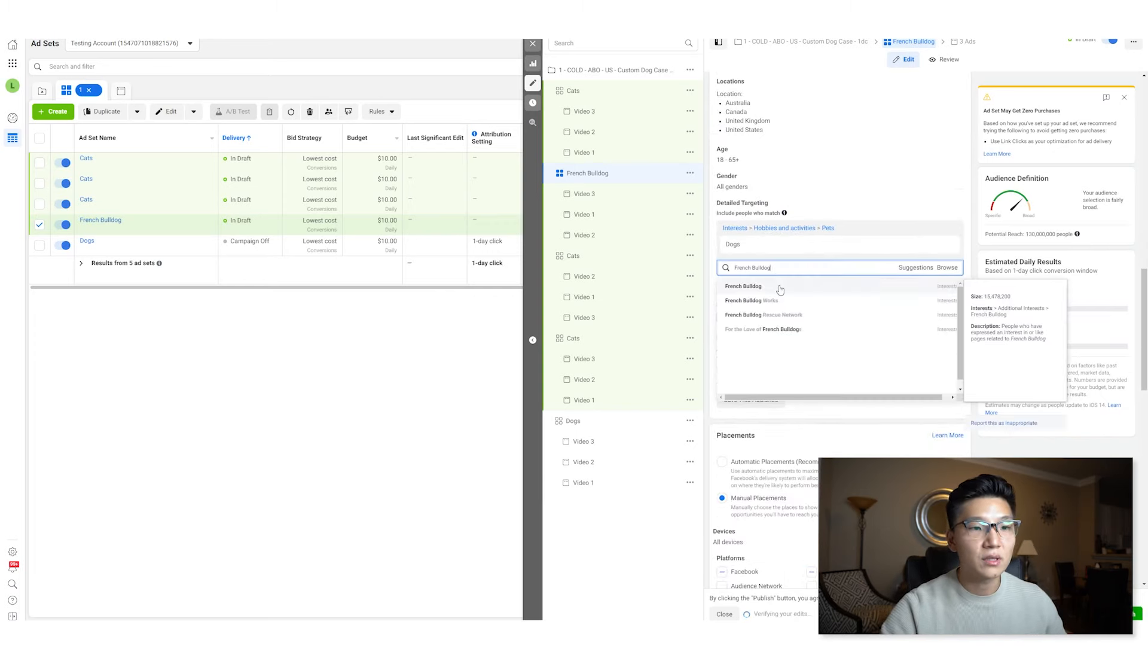
click(780, 290)
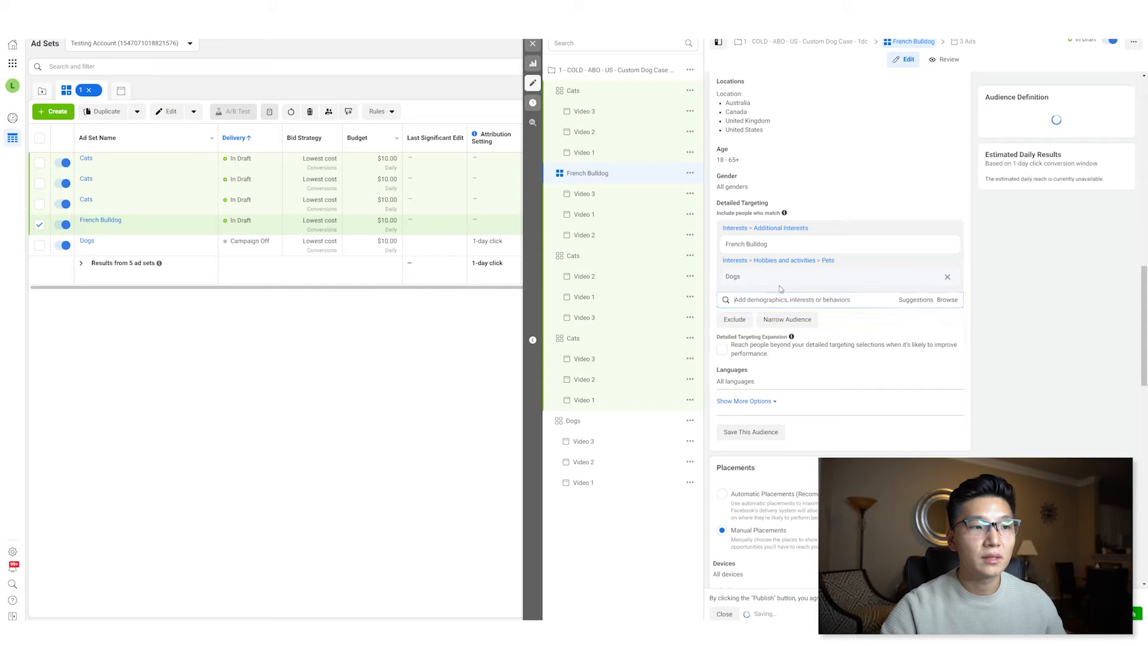
click(946, 282)
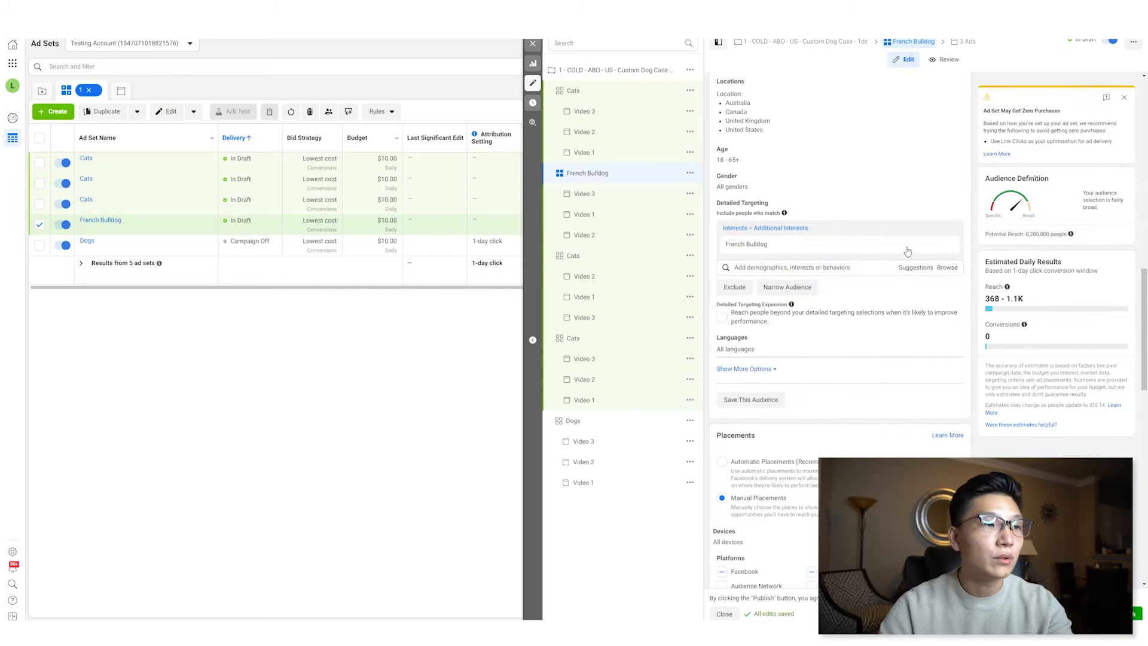
- In the third Cats ad set, replace the Dogs interest with Dog training from the suggestions
click(616, 257)
mouse_move(791, 304)
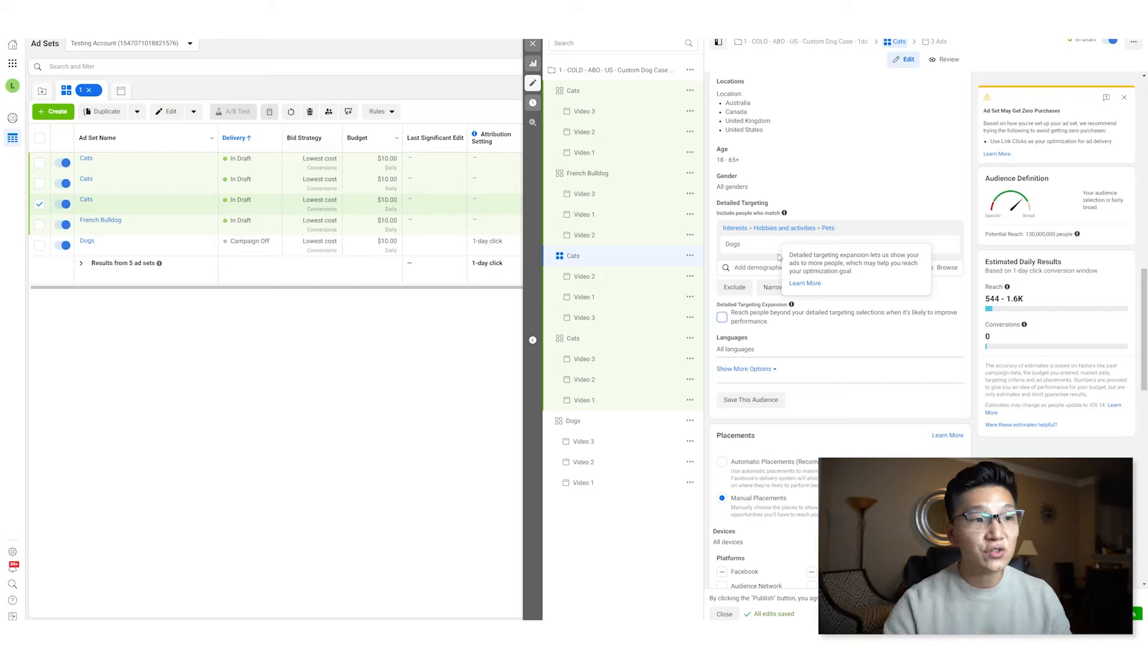
mouse_move(756, 253)
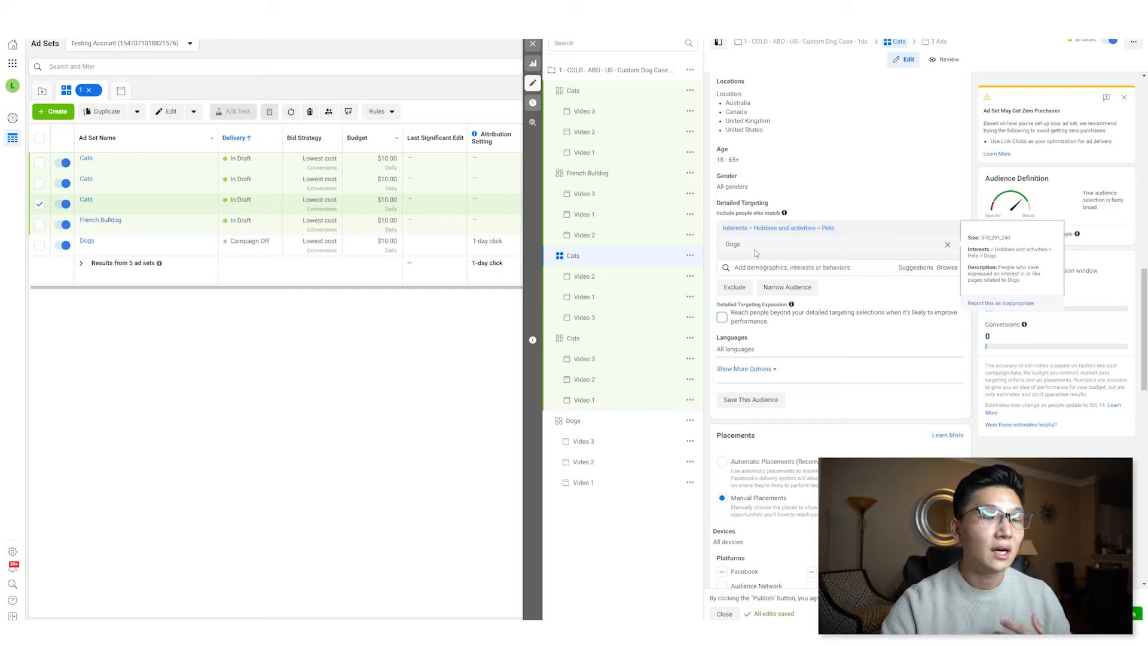
click(912, 269)
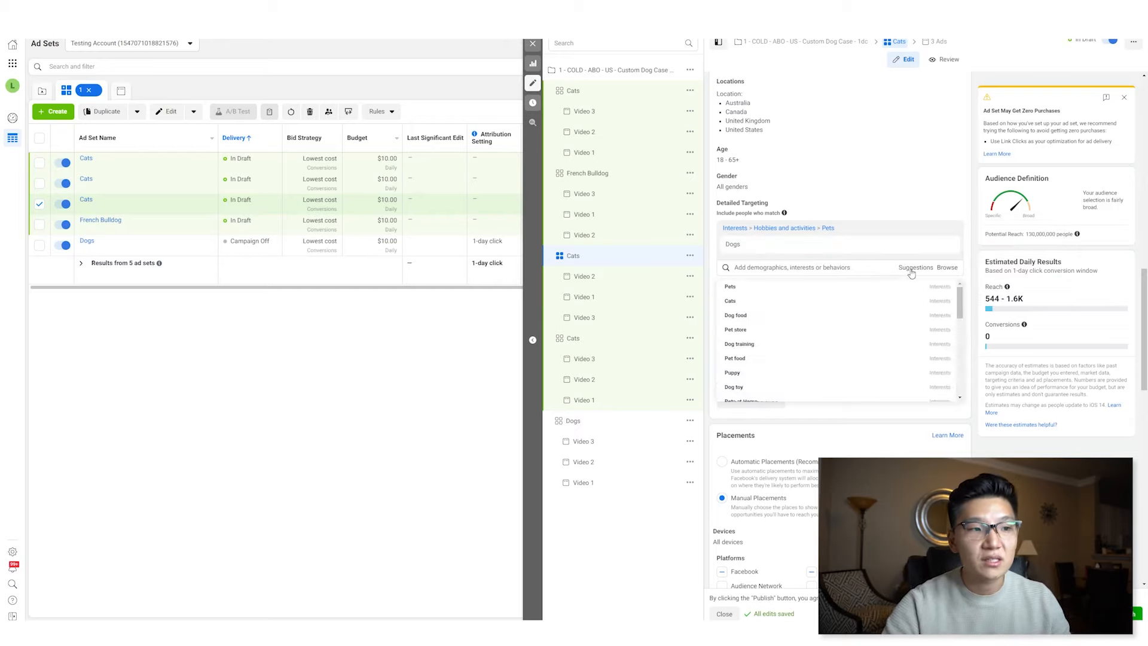
mouse_move(872, 297)
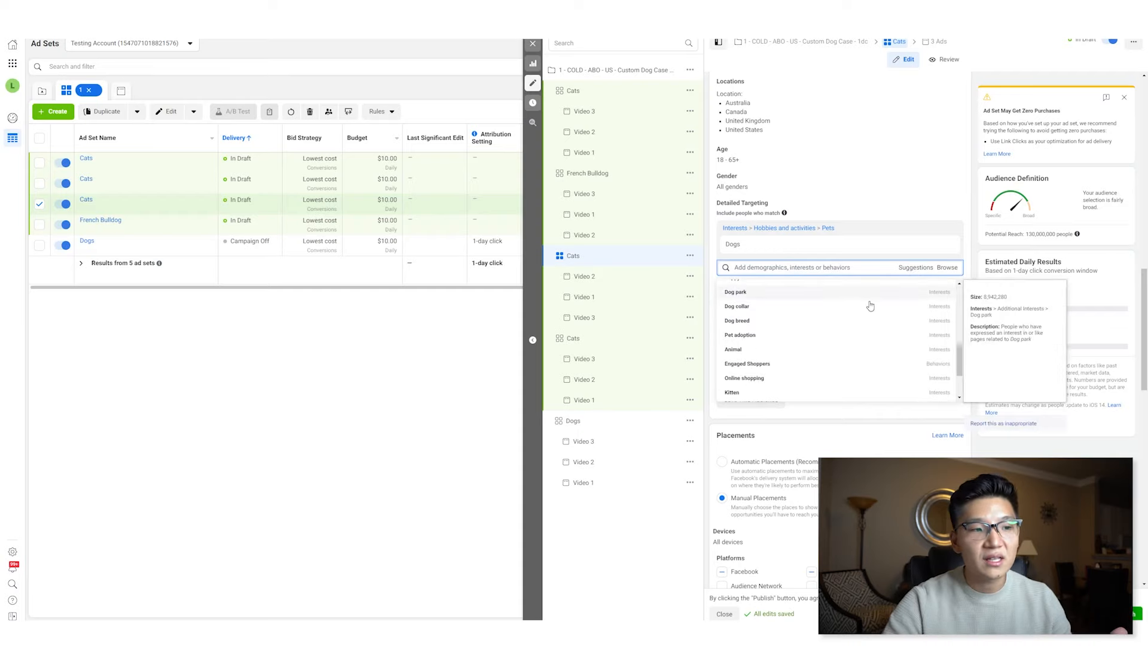
scroll(870, 326, up, 2)
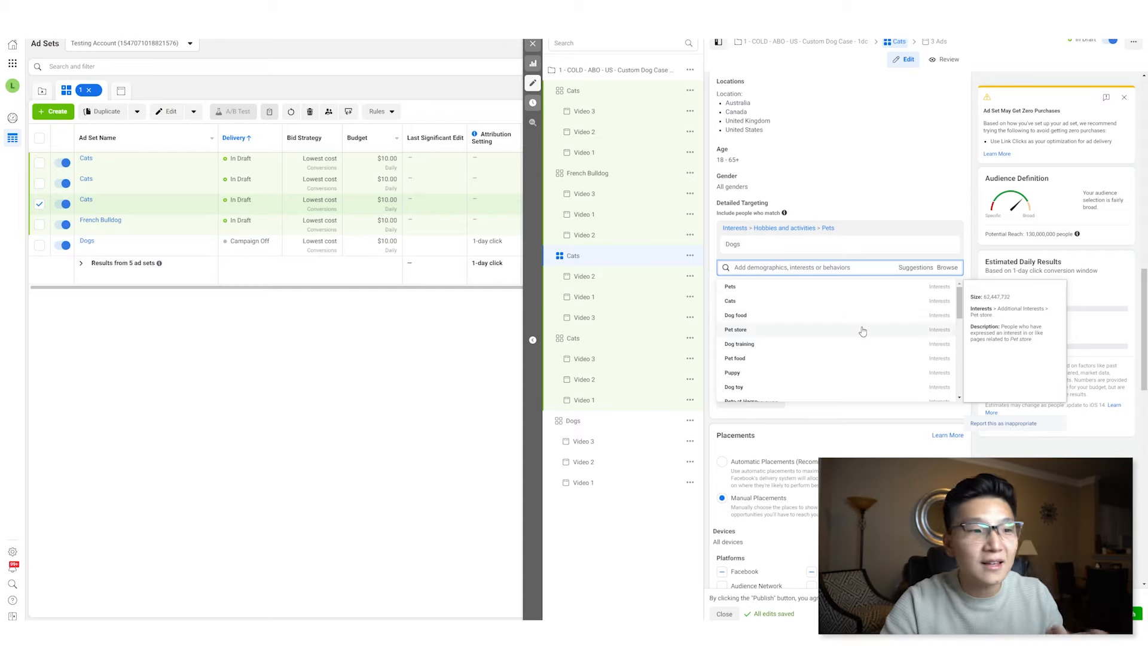
click(841, 351)
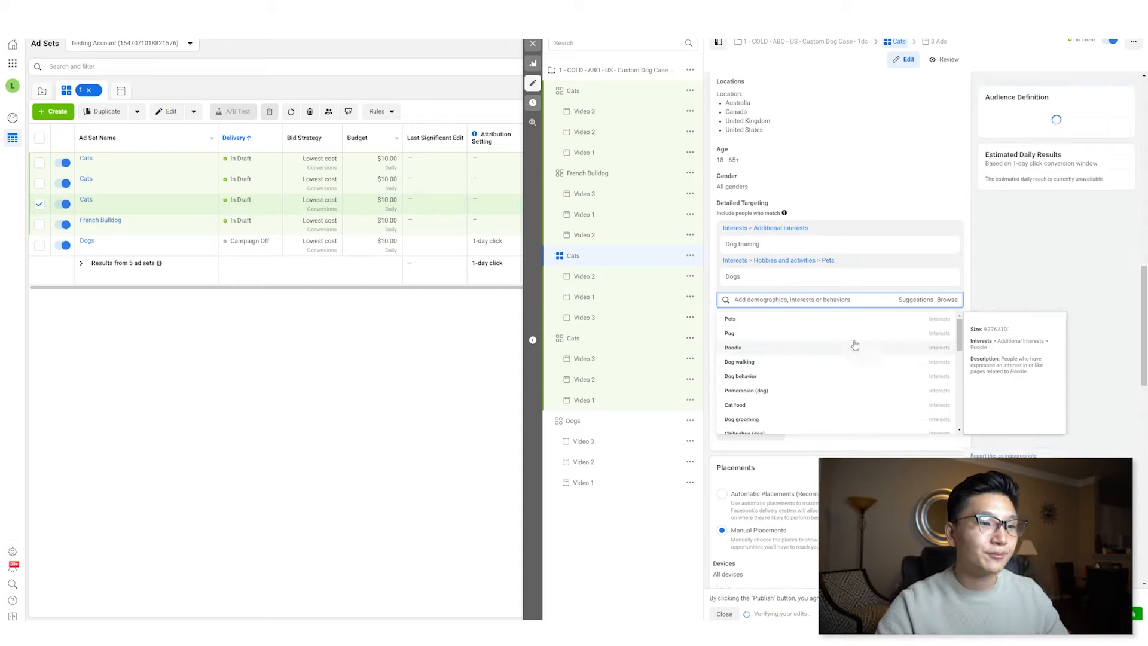
click(947, 280)
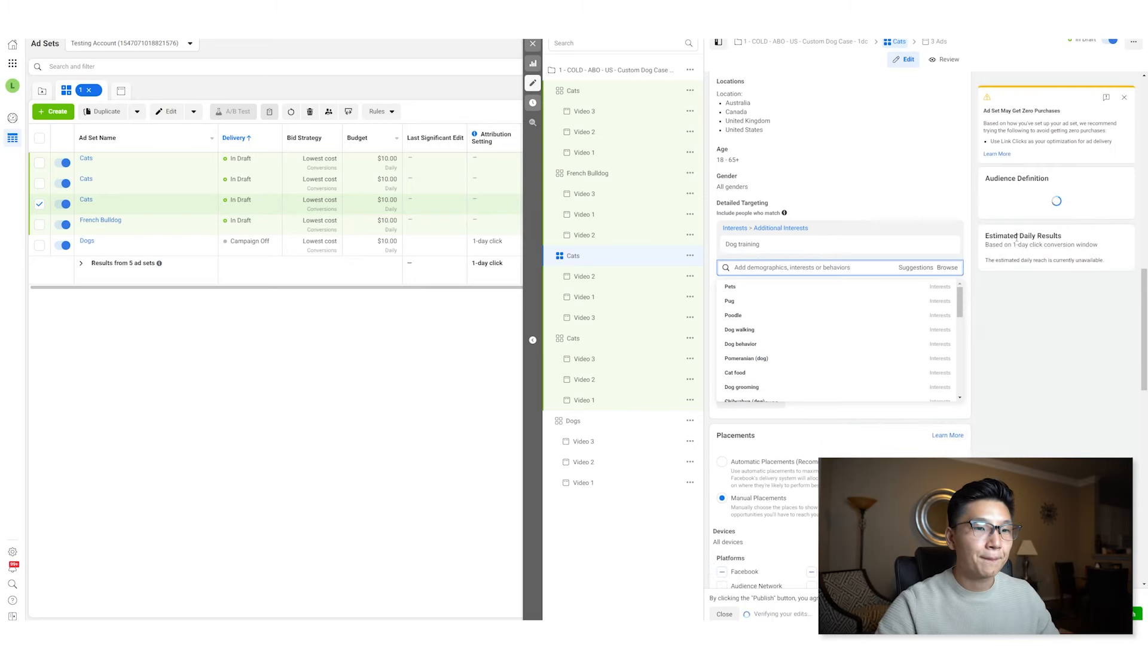
- Rename the third ad set as Dog Training
scroll(904, 338, down, 3)
scroll(904, 340, down, 8)
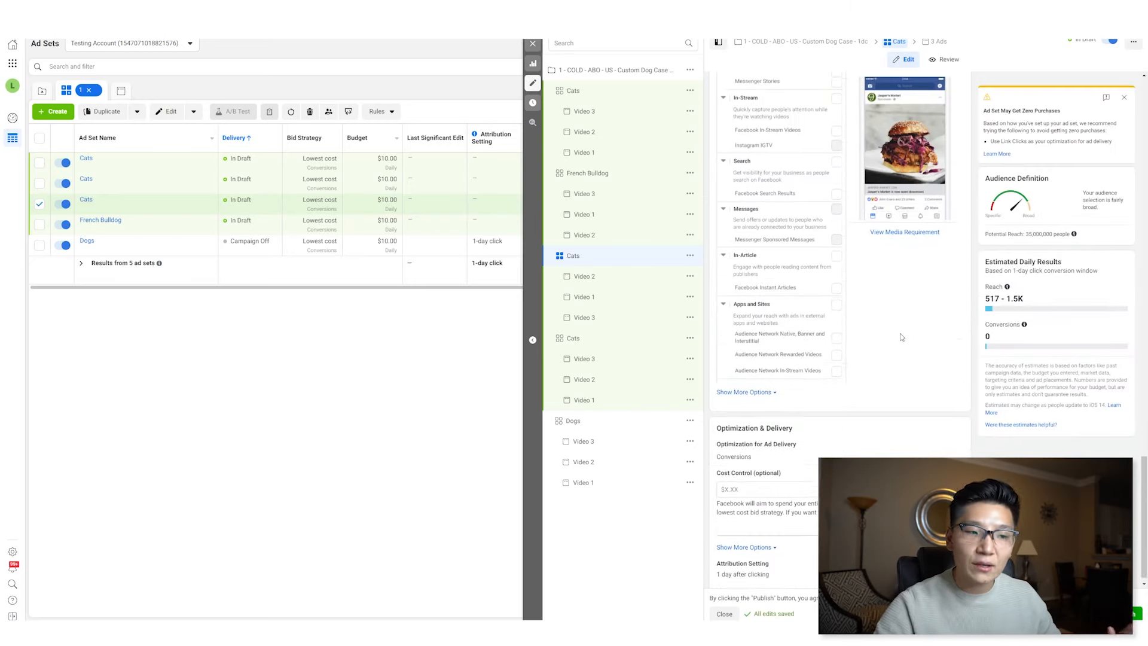
scroll(903, 336, up, 6)
scroll(903, 336, up, 15)
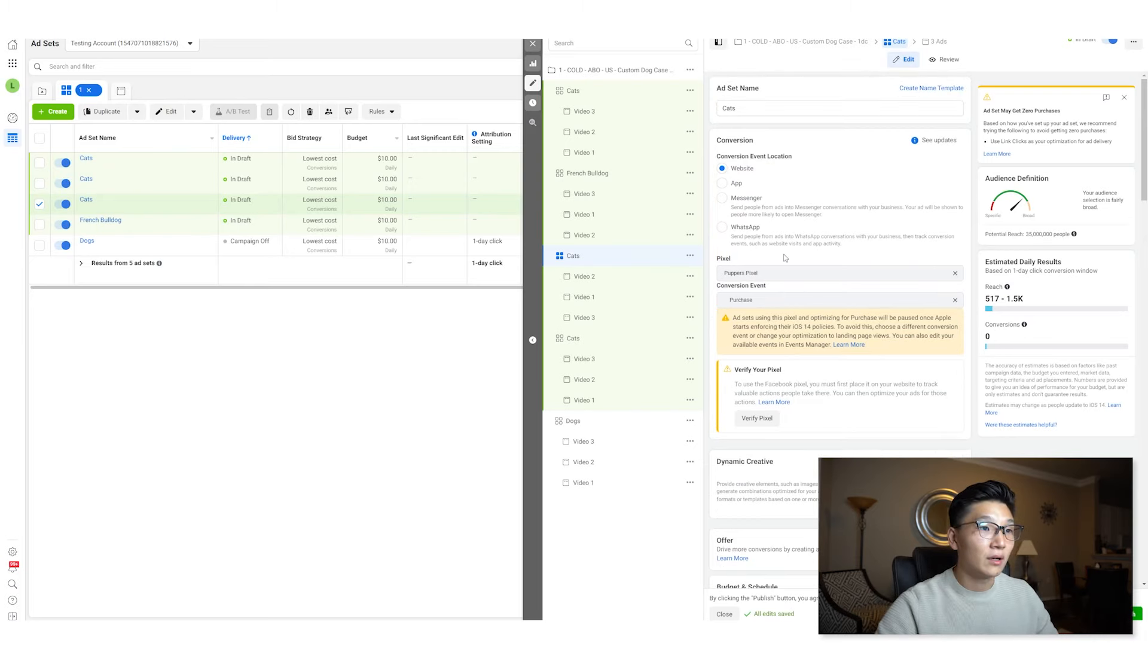
double_click(763, 110)
text(Dog )
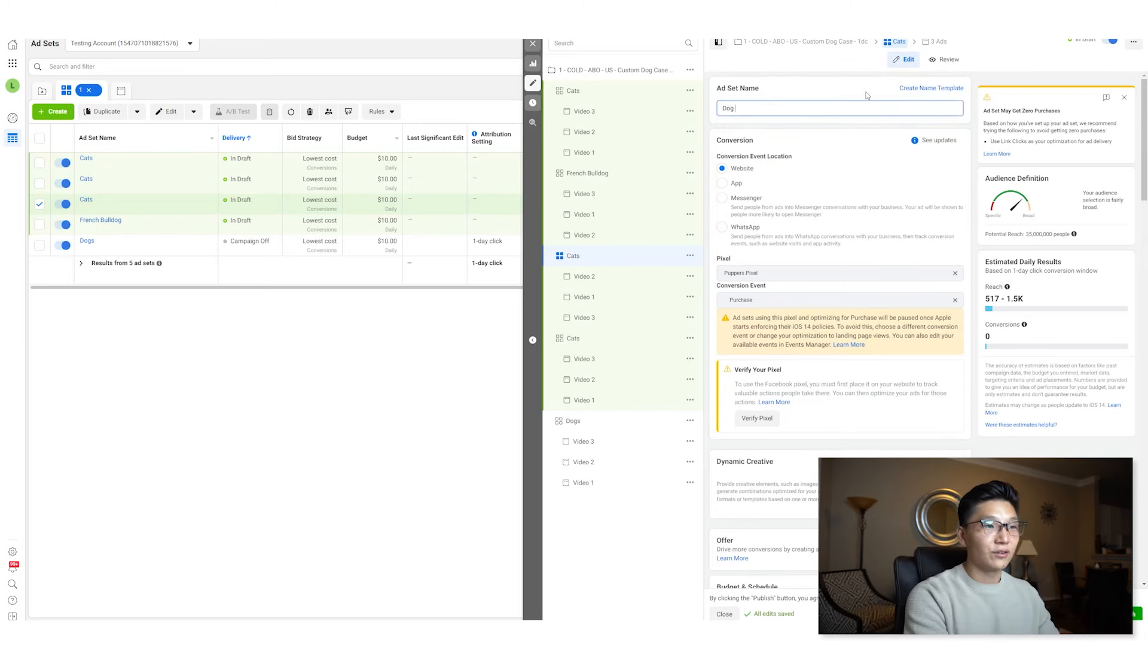
text(Training)
key(Tab)
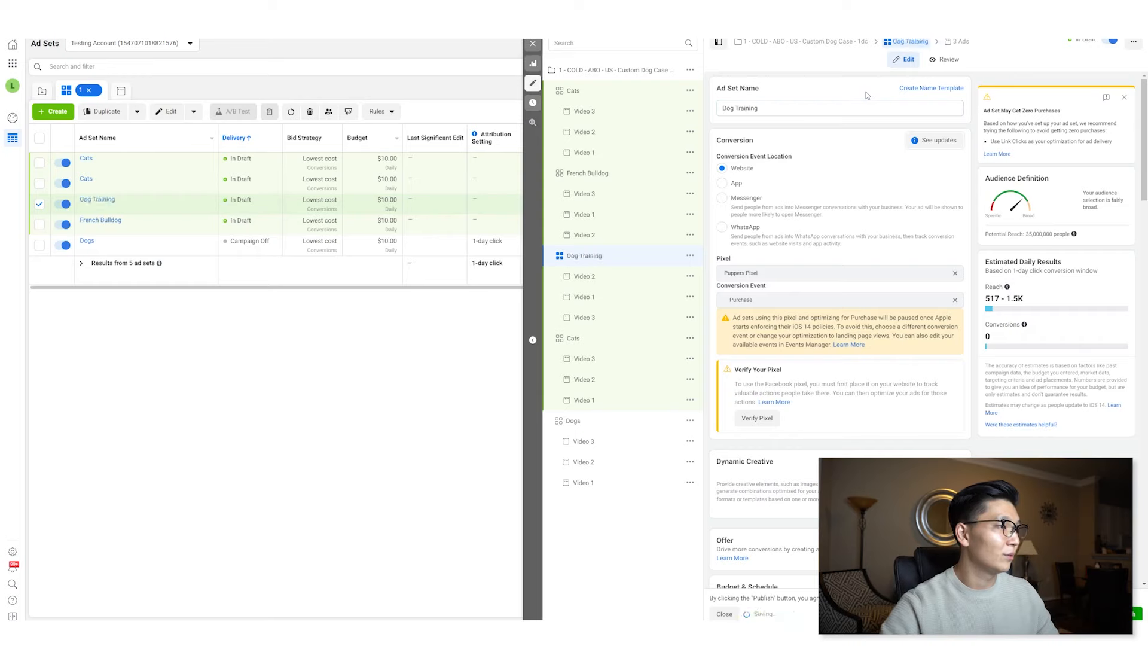
- In the last Cats ad set, replace the Dogs interest with suggested Pet food and turn off targeting expansion
click(604, 341)
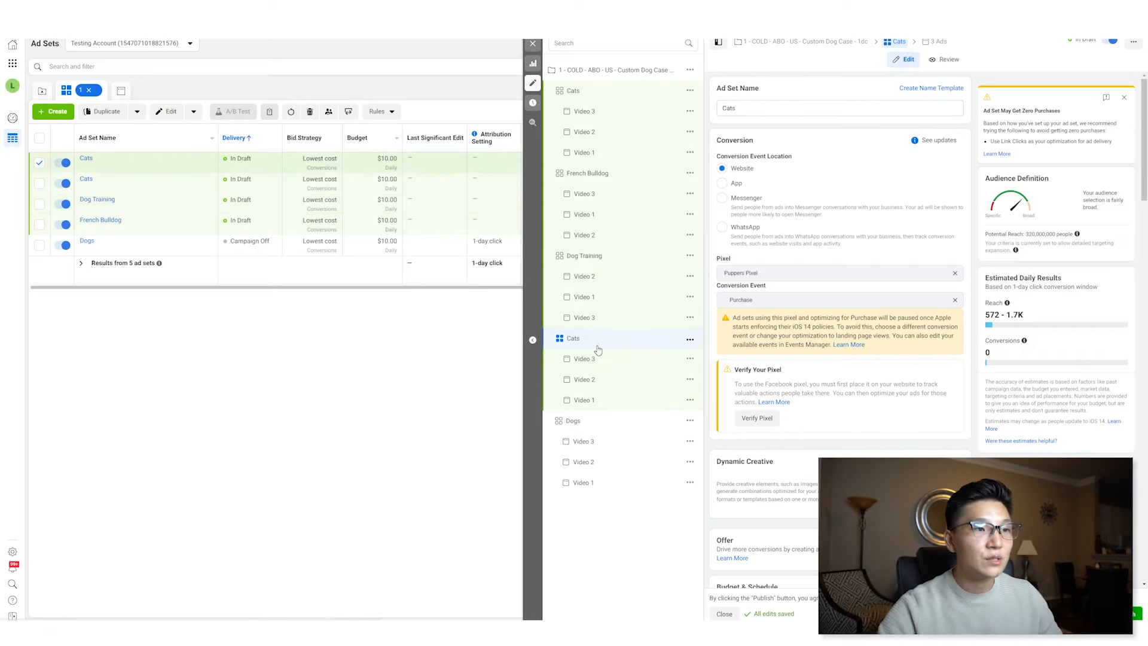
scroll(776, 132, down, 15)
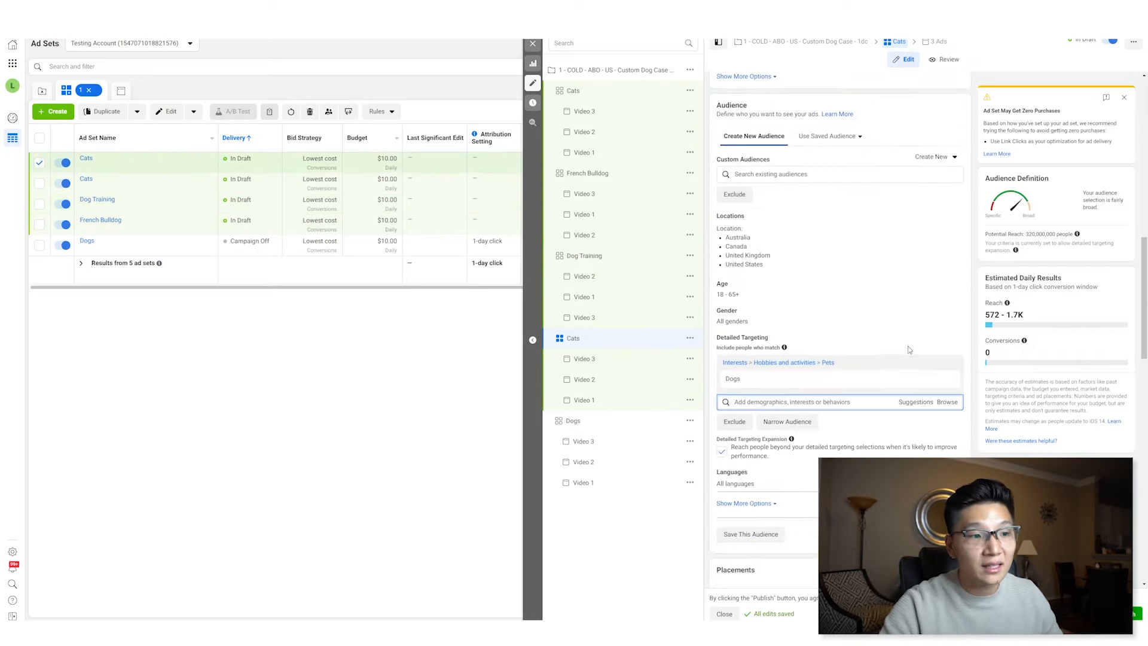
click(915, 312)
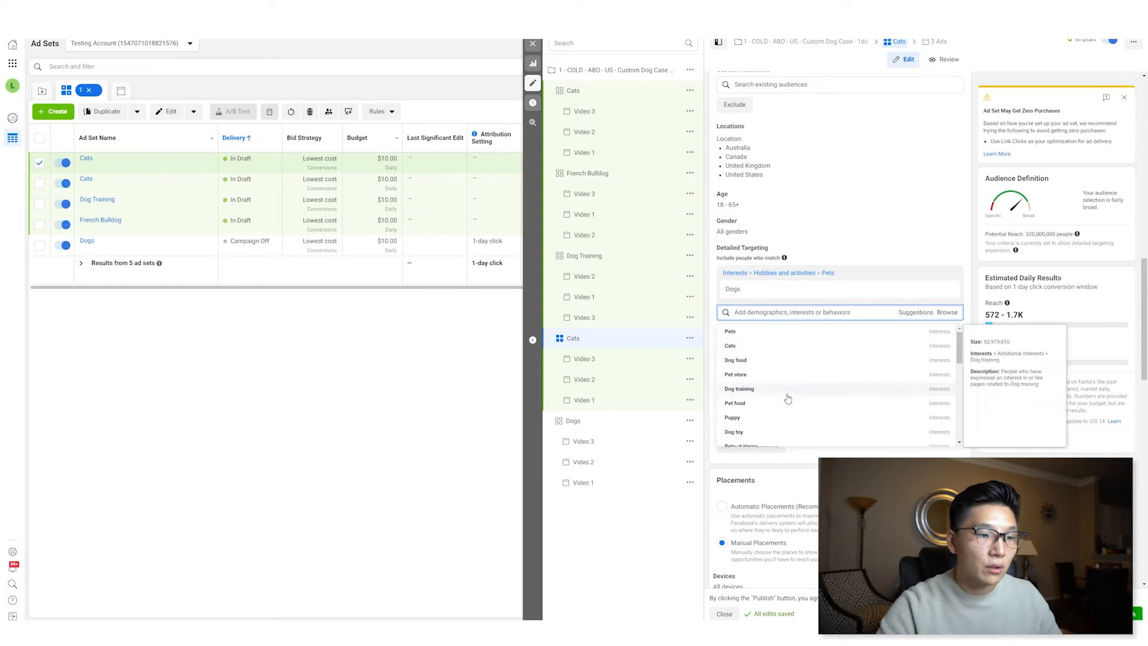
click(788, 405)
click(949, 289)
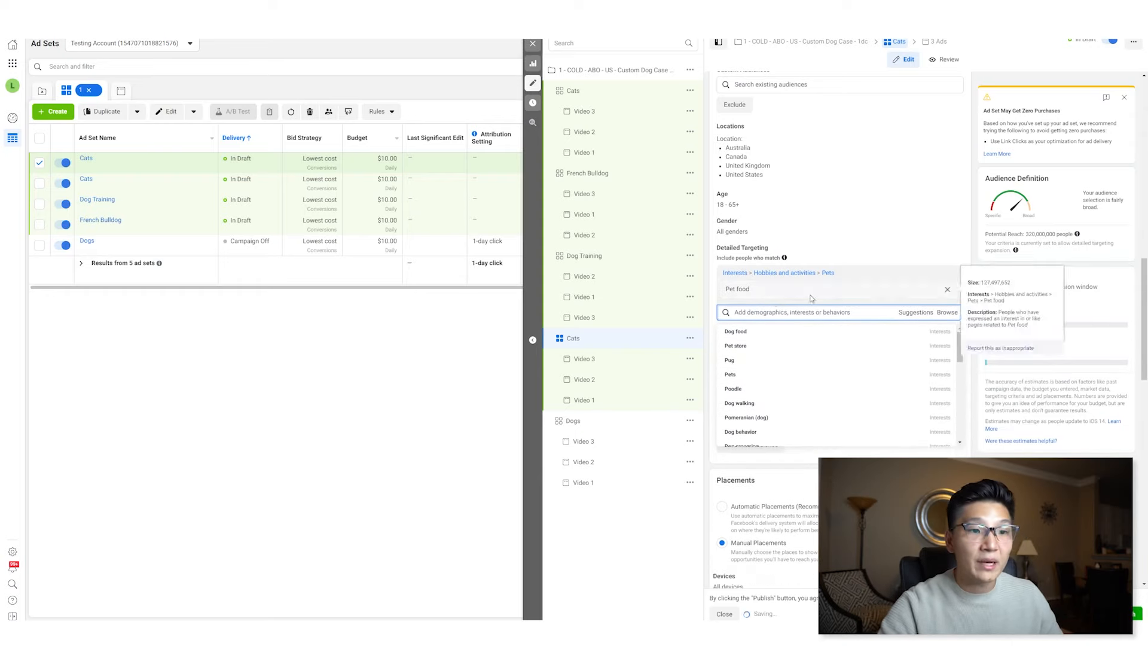
click(932, 254)
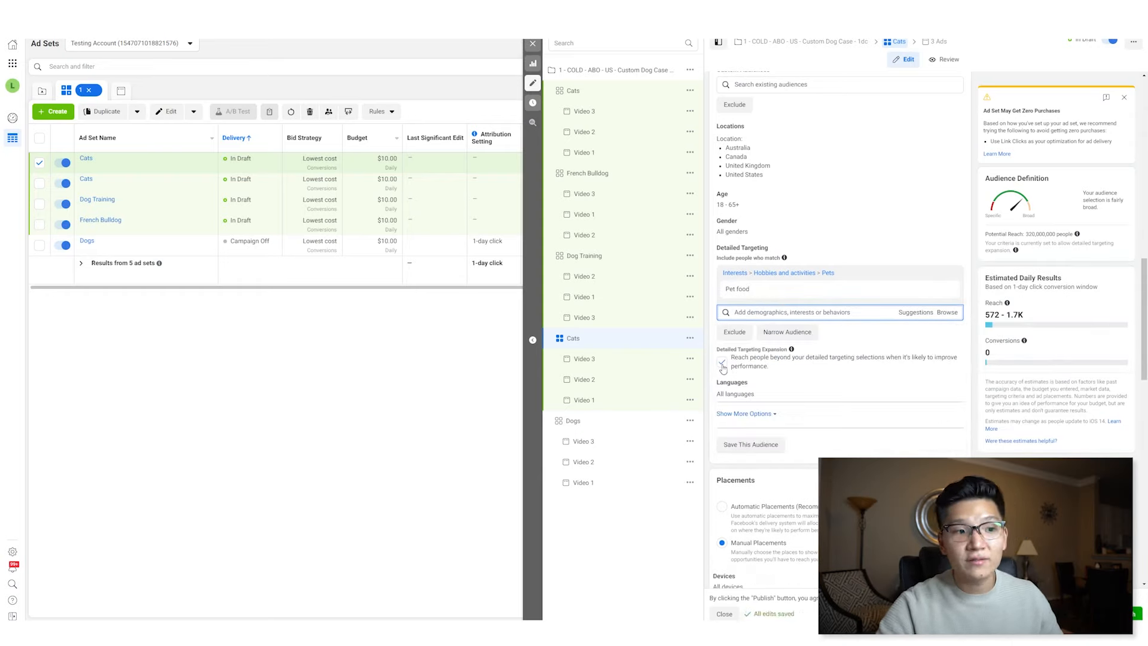
click(722, 363)
- Rename that ad set as Pet Food and close the editor
scroll(726, 353, up, 12)
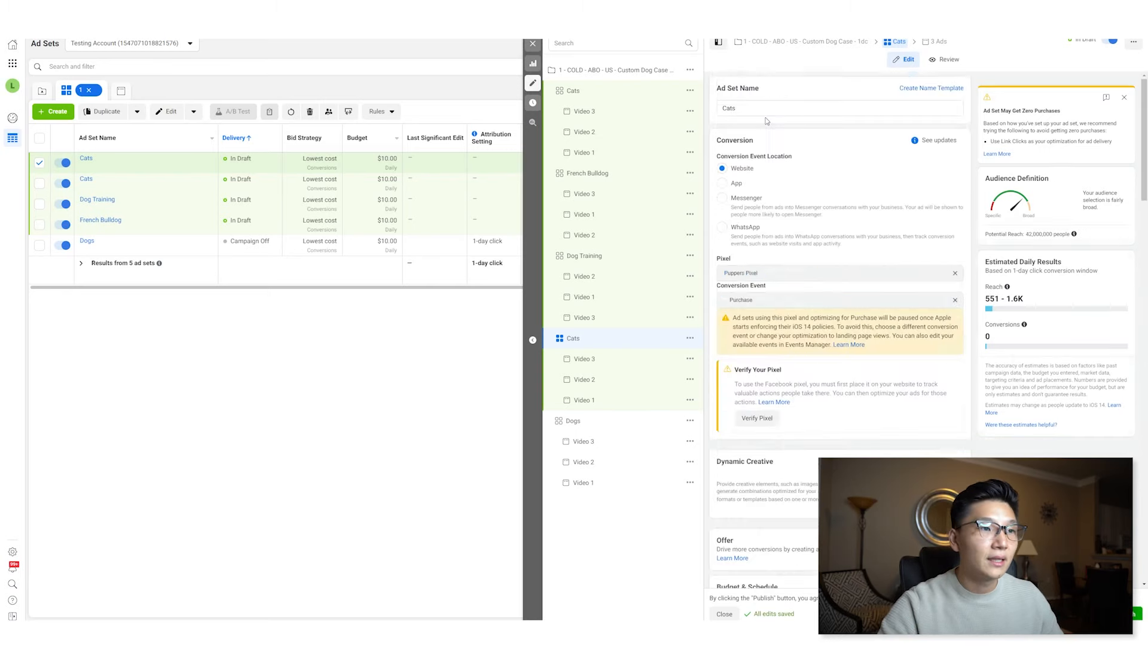
double_click(775, 108)
text(Pet Food)
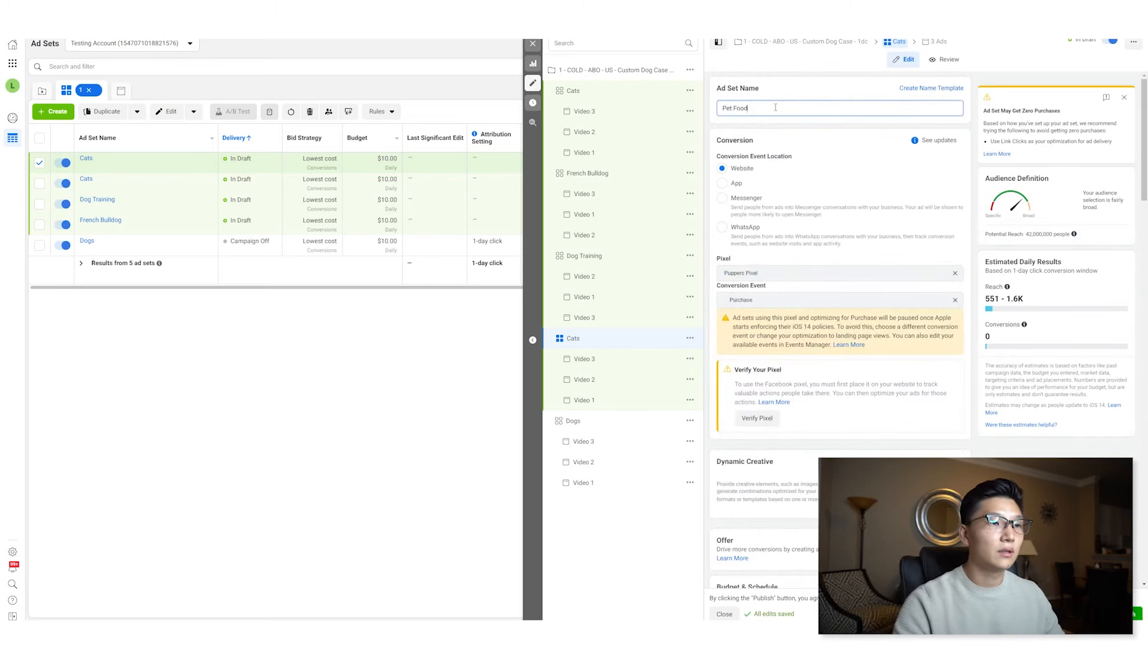
click(725, 613)
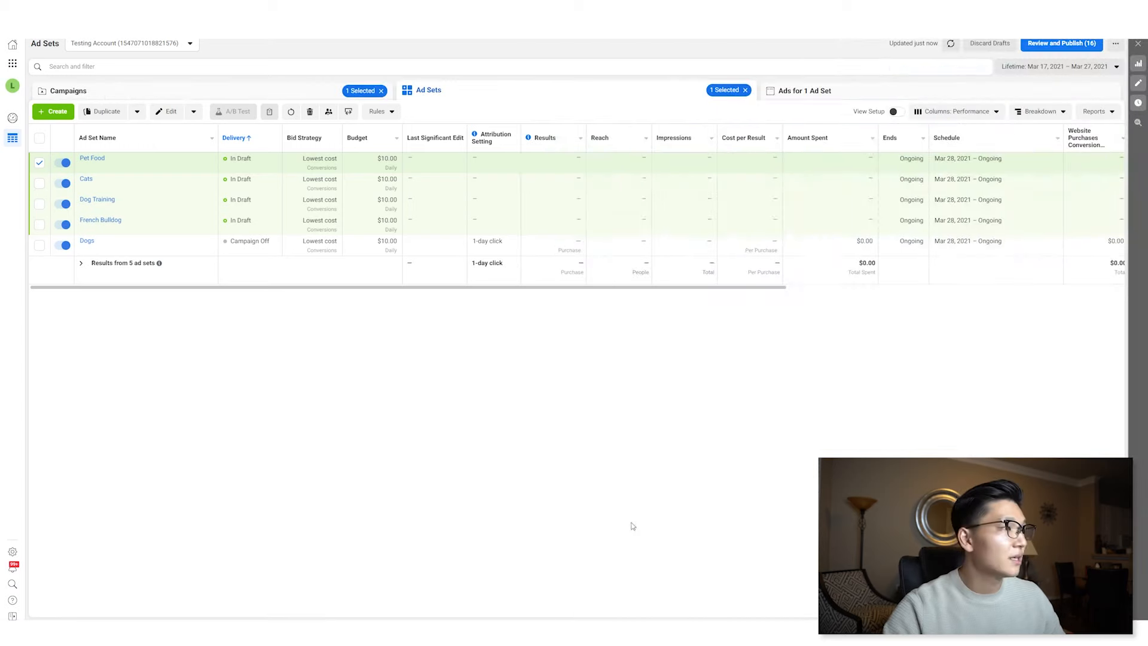
- Open all five ad sets together in the editor and review their combined detailed targeting
click(39, 138)
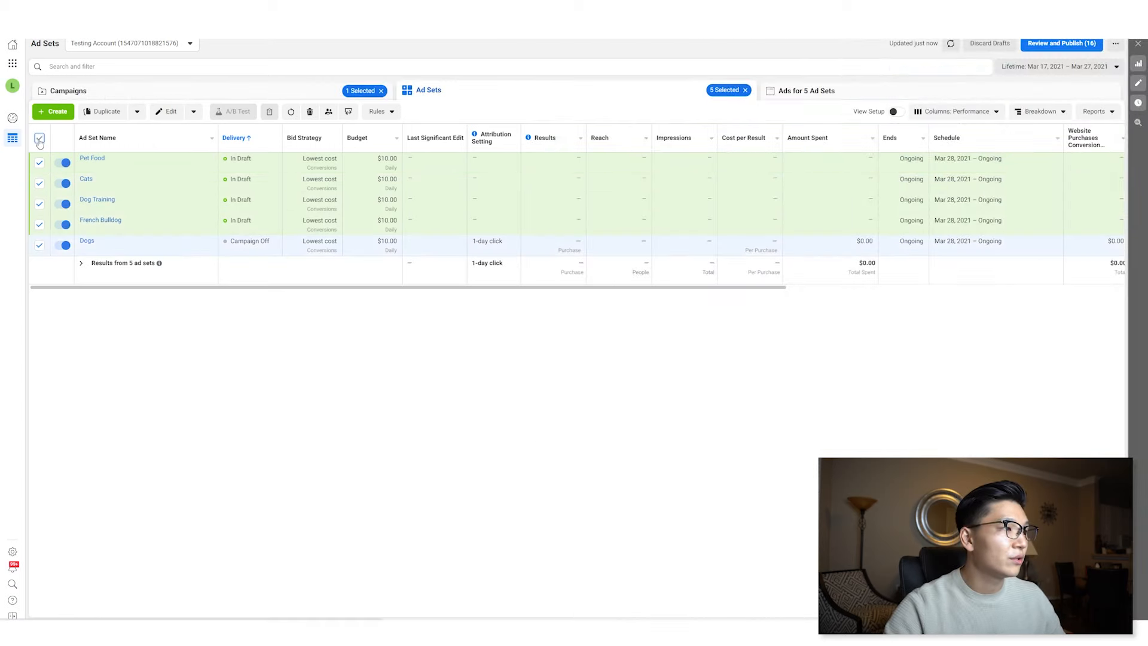
click(170, 112)
scroll(782, 286, down, 7)
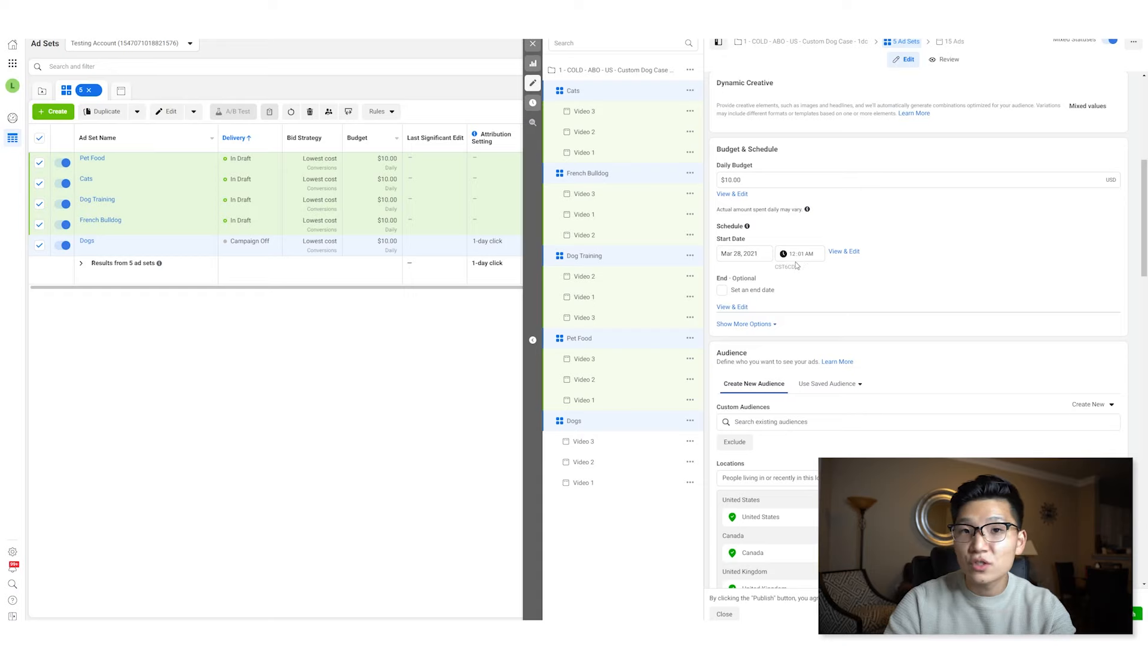
scroll(795, 263, down, 4)
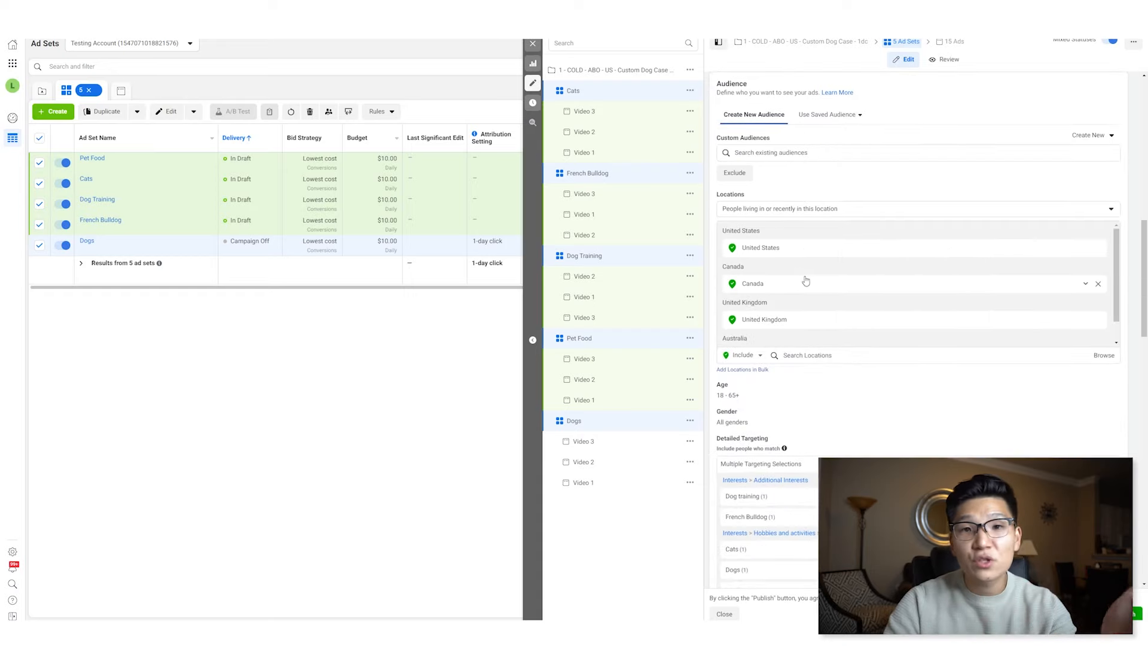
scroll(826, 326, down, 1)
scroll(826, 325, down, 3)
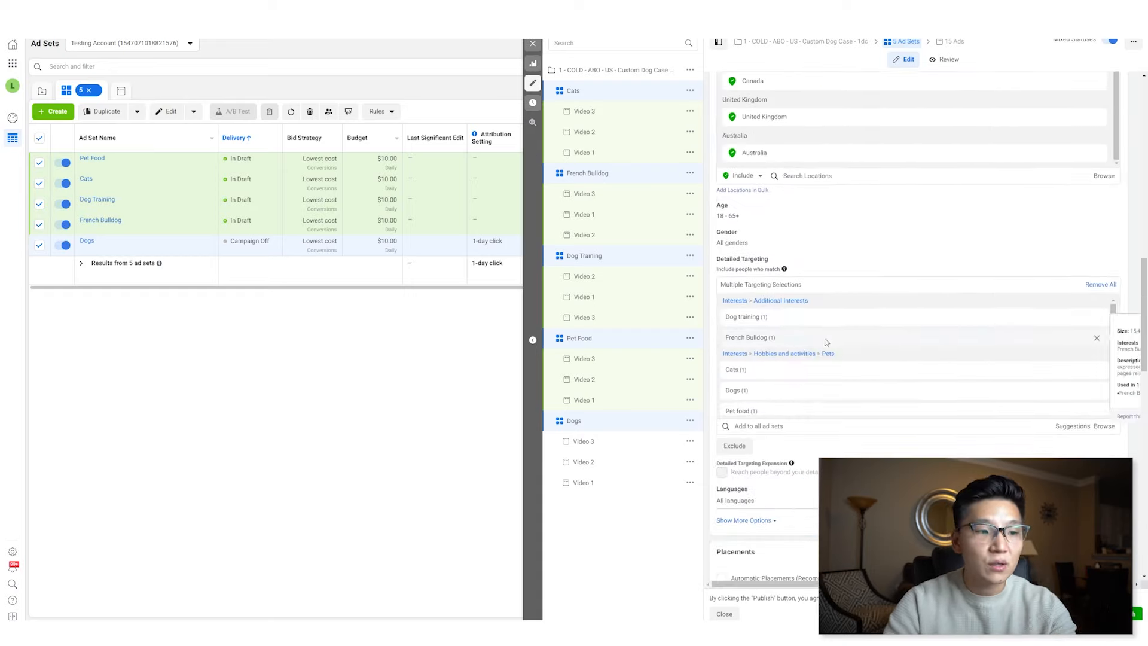
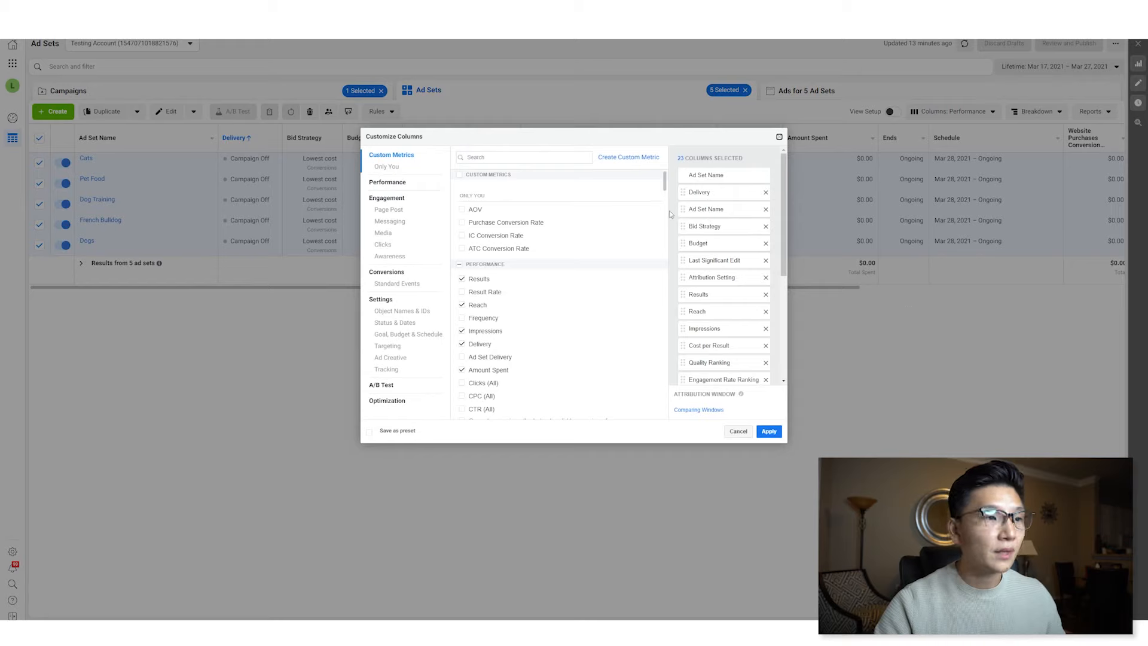
- Remove every selected column except Ad Set Name from the column customization list
triple_click(767, 193)
click(766, 193)
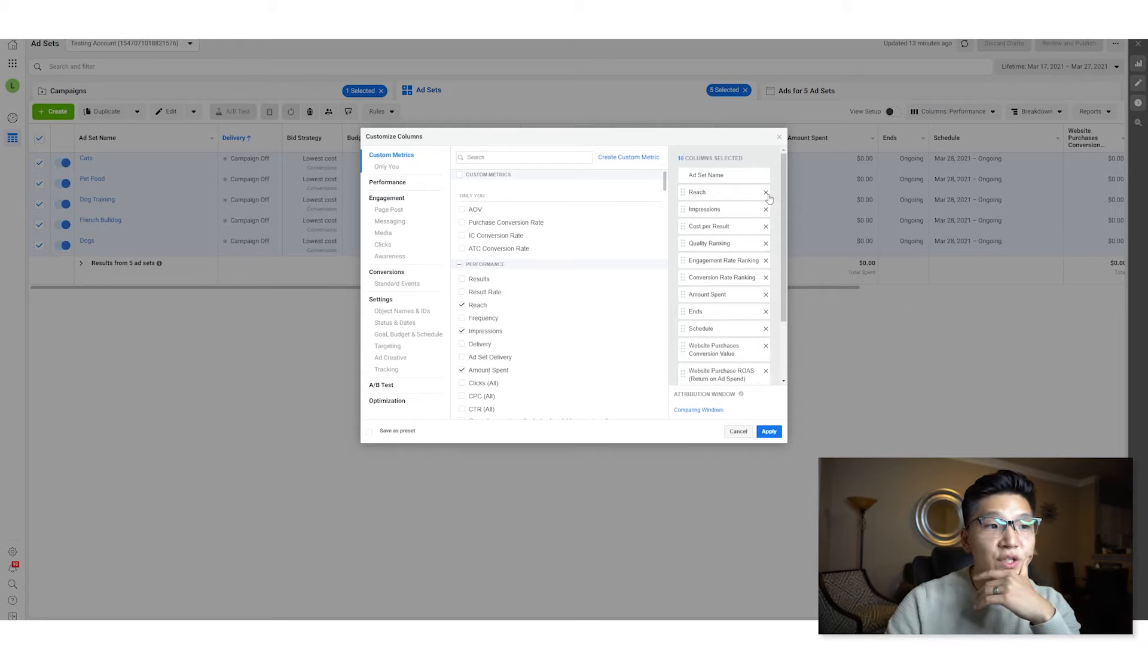
triple_click(767, 193)
click(767, 193)
triple_click(767, 192)
click(767, 193)
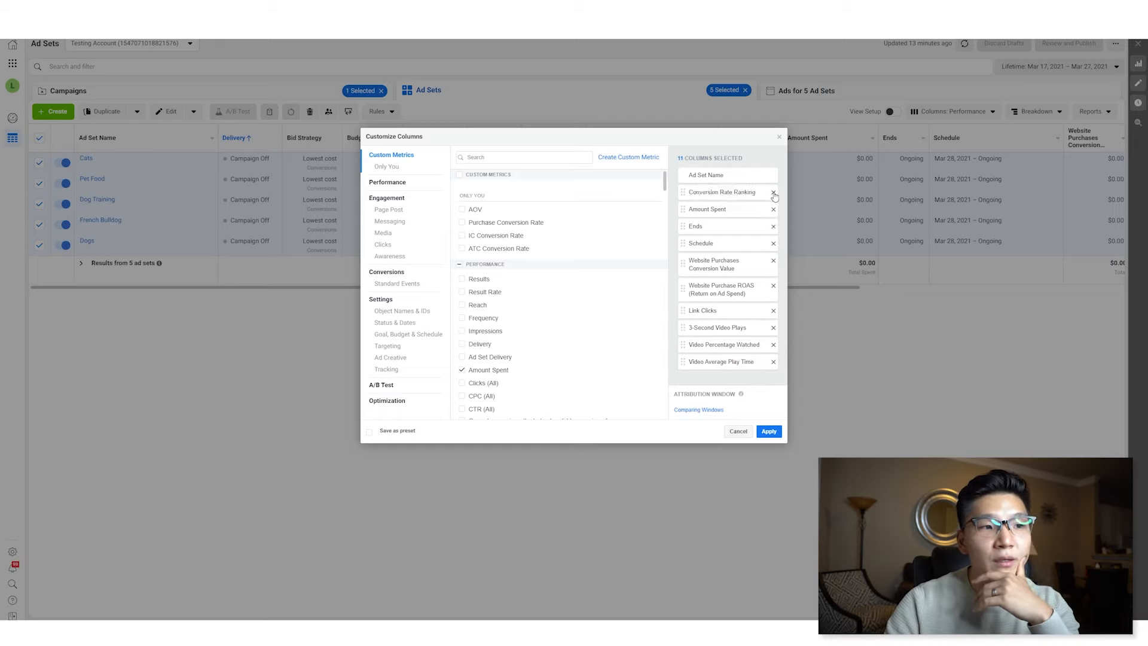
click(773, 193)
click(774, 192)
click(773, 193)
click(773, 192)
click(773, 192)
click(773, 192)
click(773, 193)
click(773, 192)
click(773, 192)
click(773, 192)
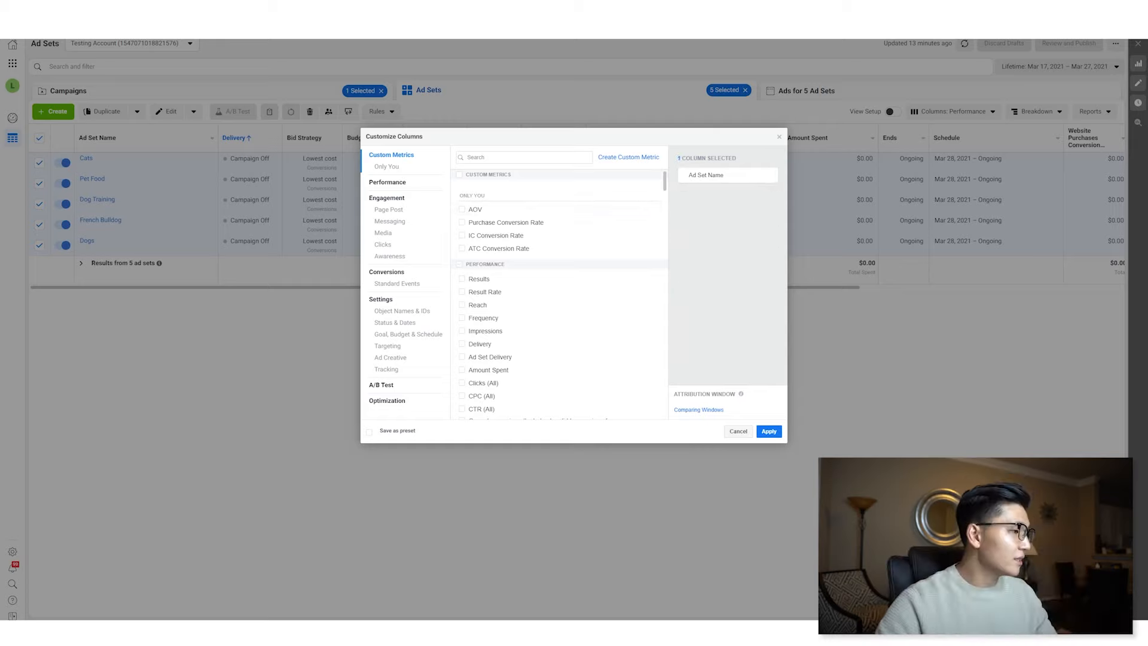
- Search for and add the Delivery and Budget columns
click(507, 157)
text(deli)
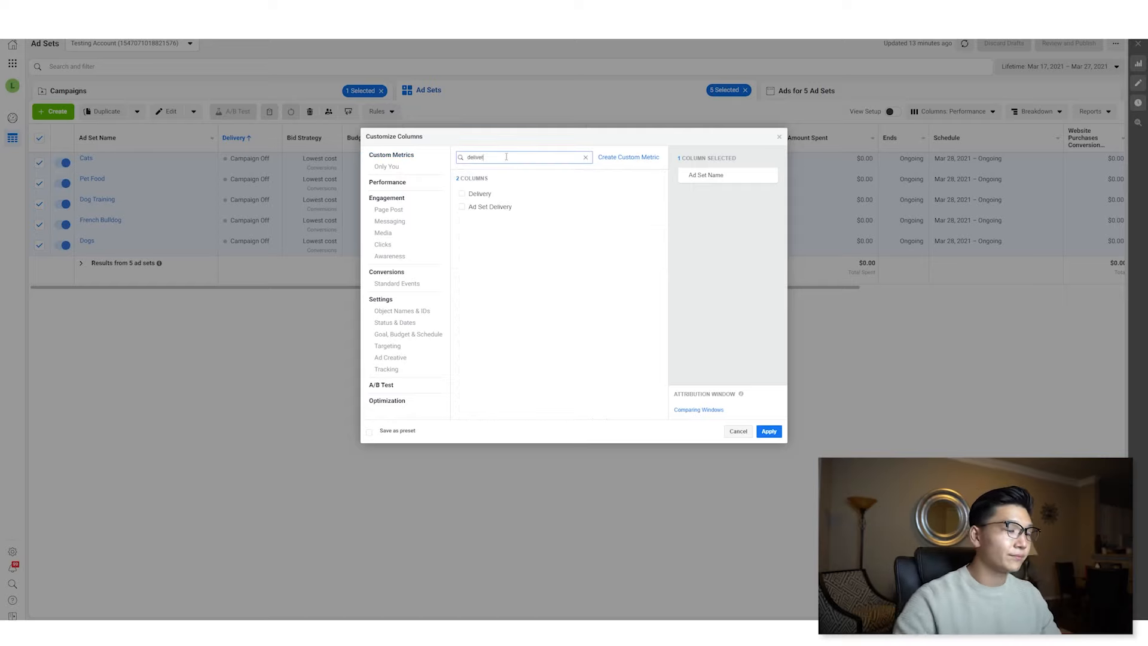
text(ver)
click(470, 194)
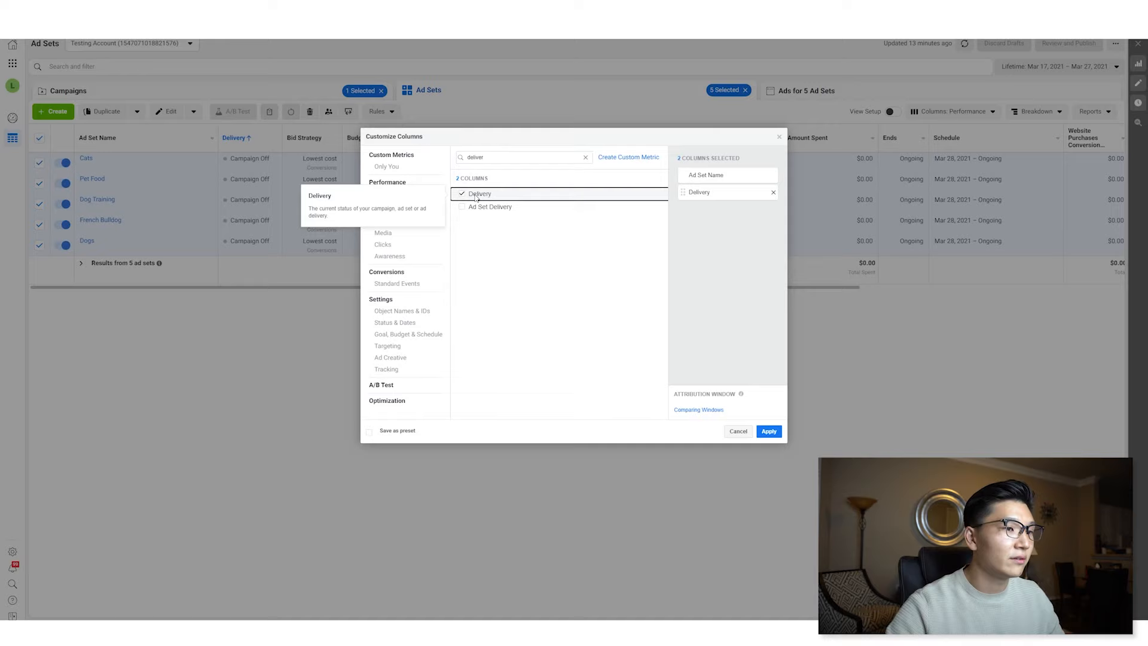
double_click(512, 158)
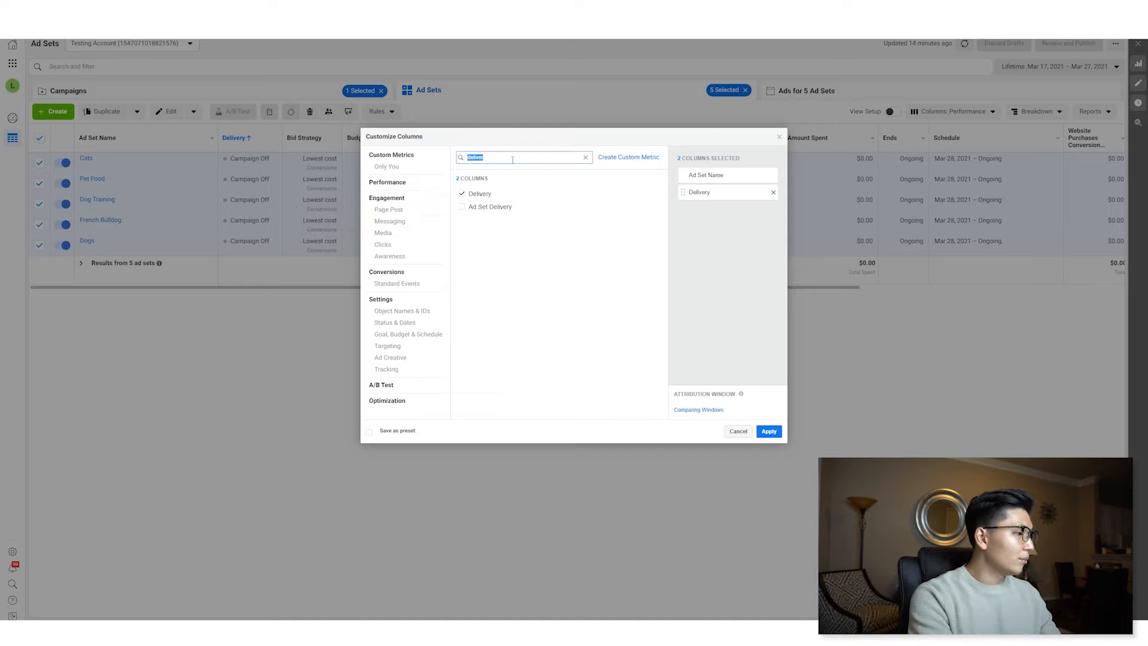
text(budget)
click(478, 193)
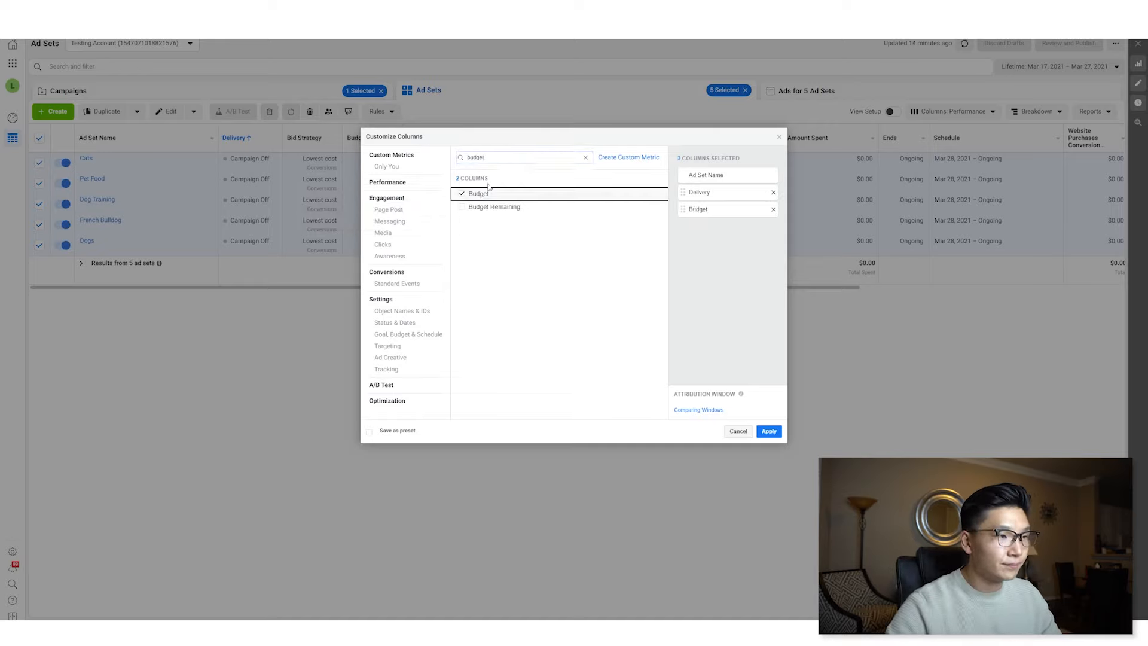
- Search for and add the Amount Spent and Reach columns
double_click(509, 157)
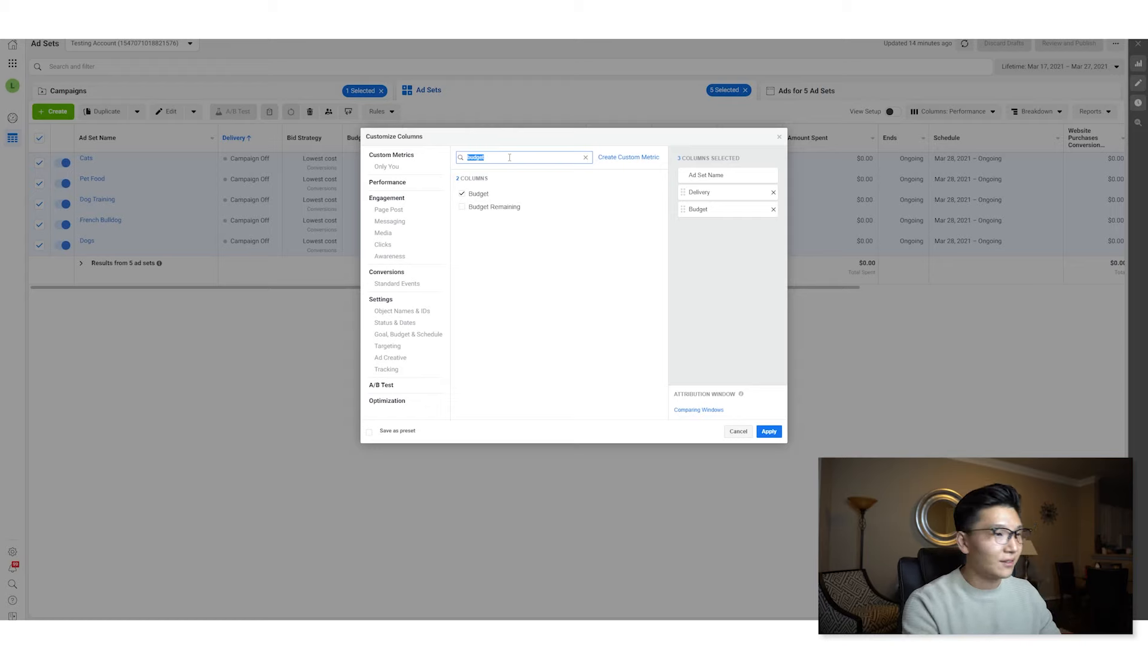
key(BackSpace)
text(amount)
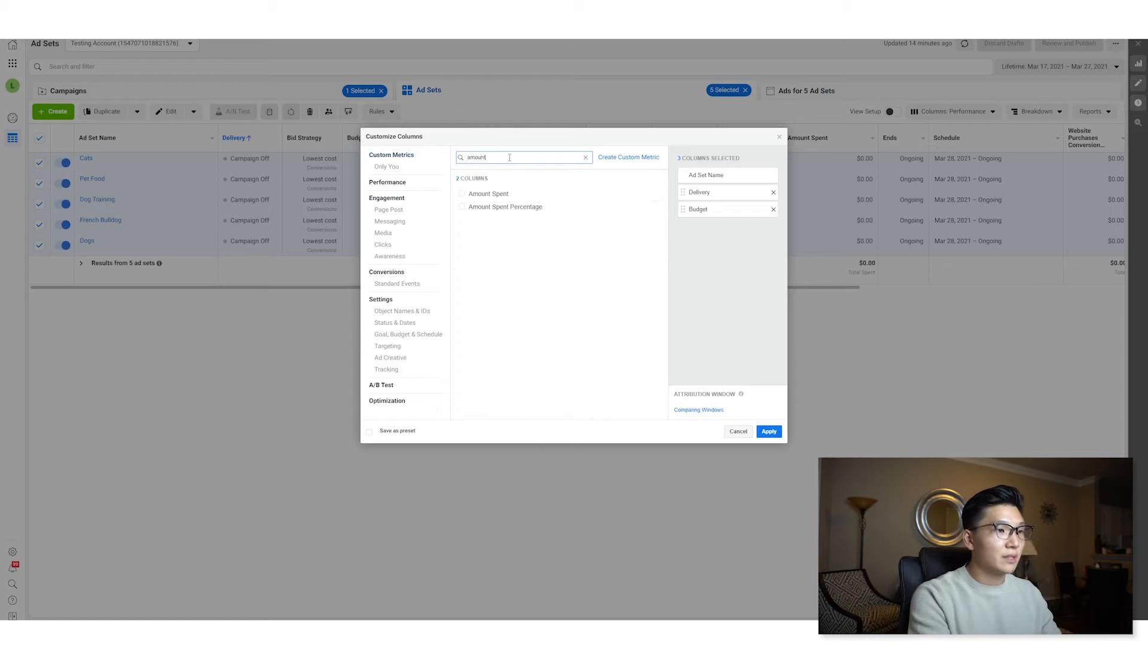
text( spen)
click(494, 194)
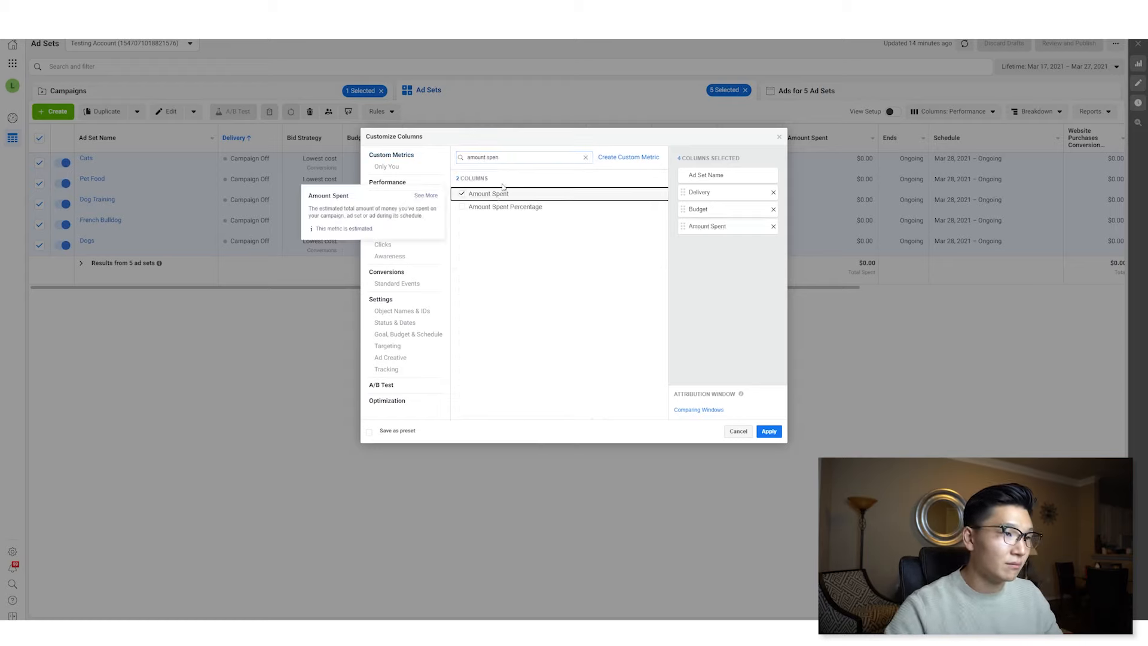
triple_click(521, 157)
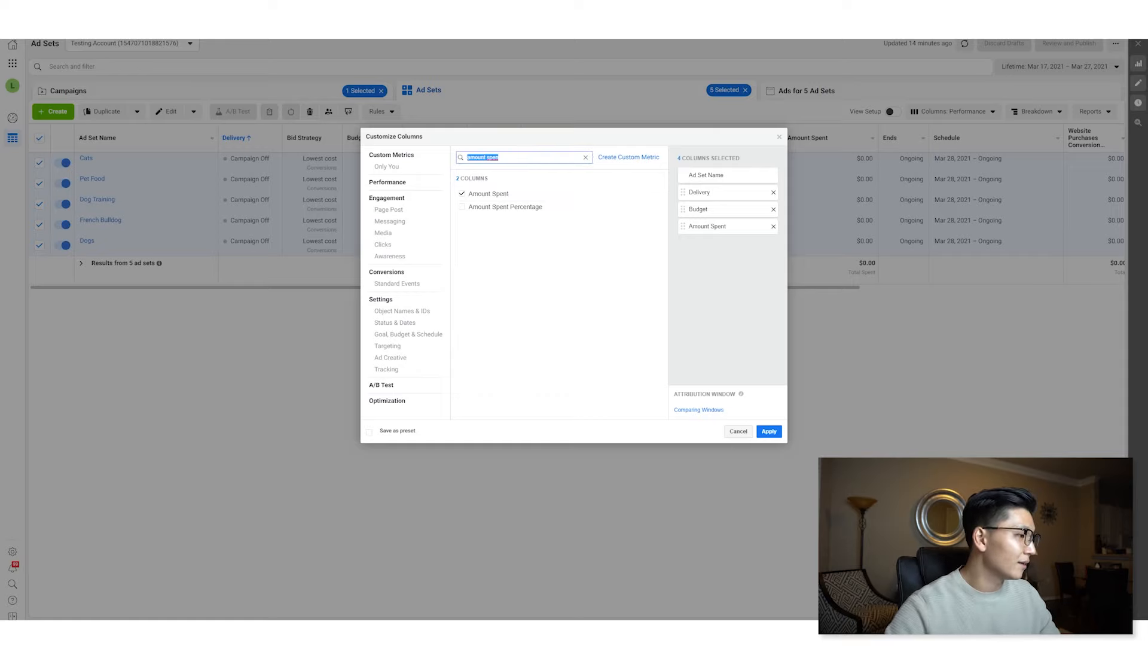
click(553, 67)
triple_click(513, 158)
text(reach)
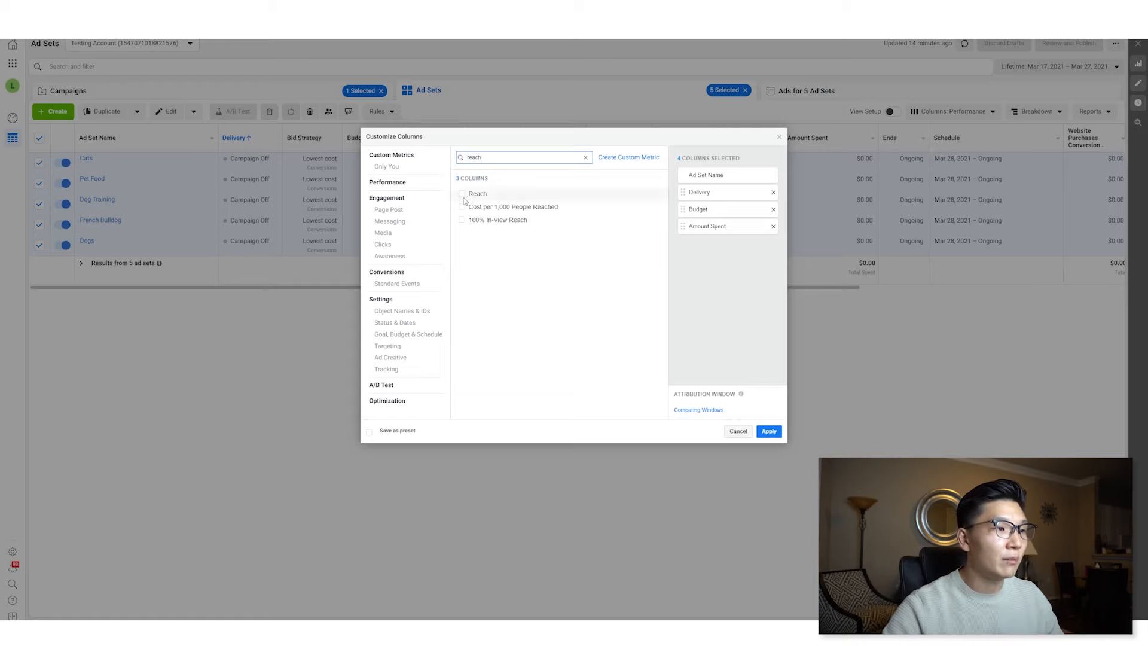
click(462, 193)
- Search for and add the Impressions column
click(506, 155)
double_click(506, 155)
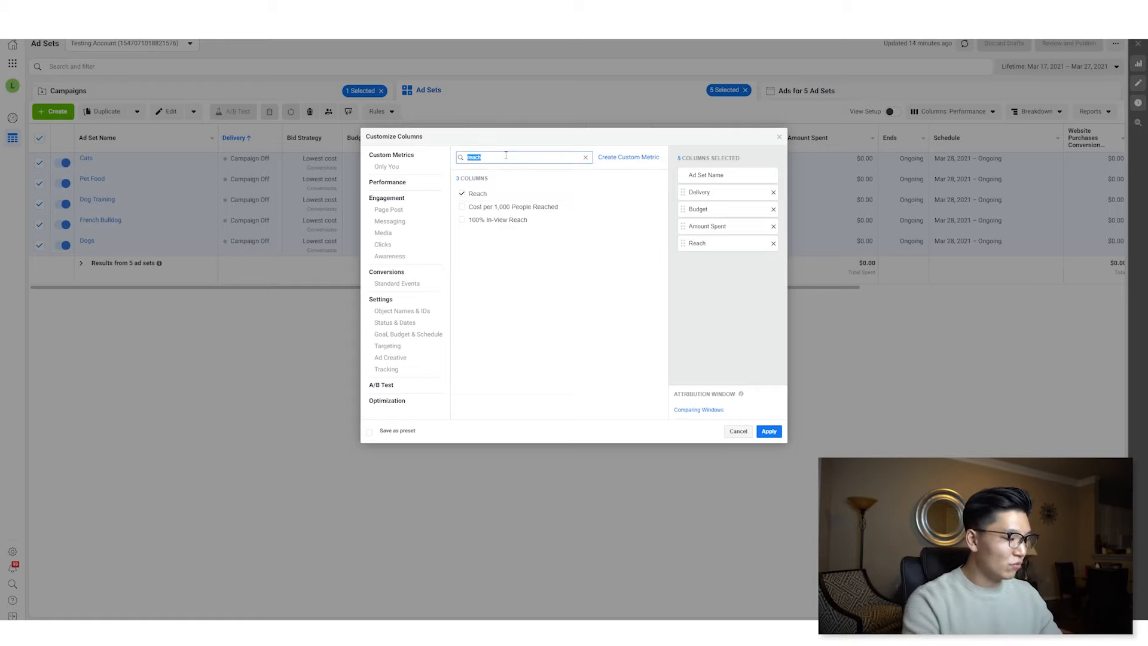
text(impression)
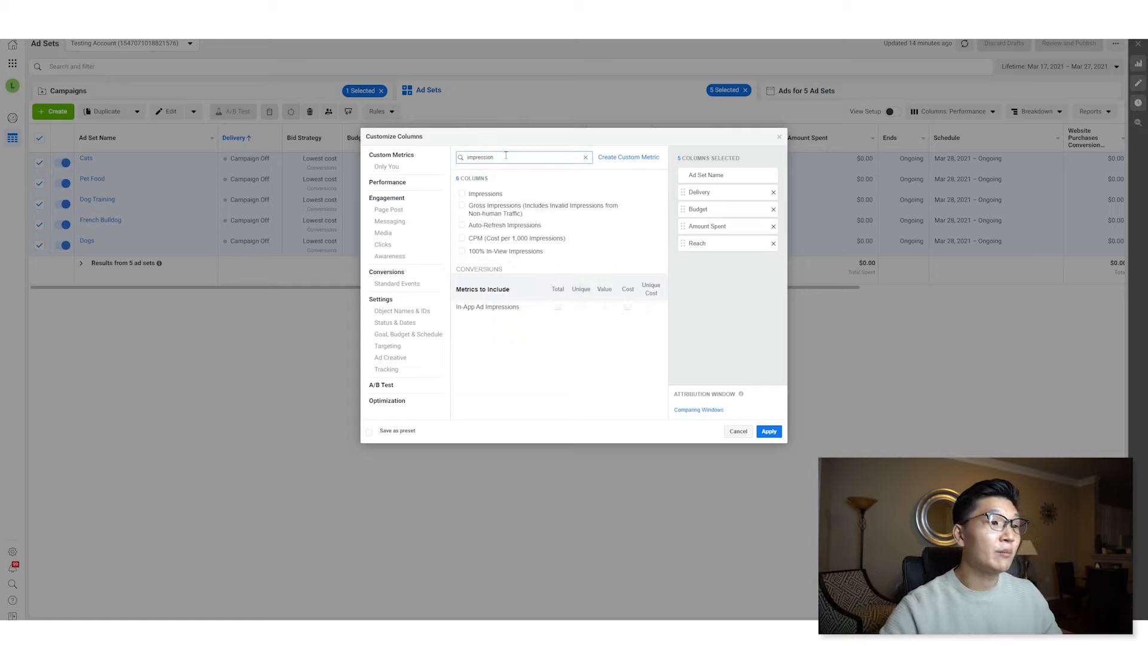
click(491, 193)
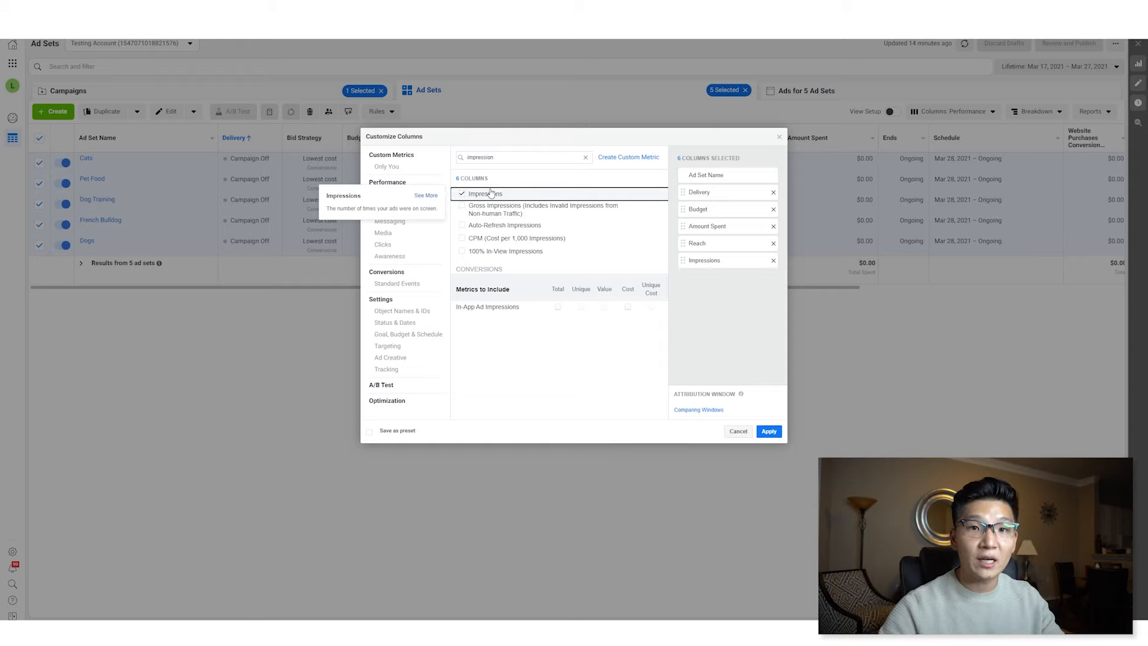
- Add the total Purchases metric, unchecking its website, offline and on-Facebook breakdowns
double_click(509, 159)
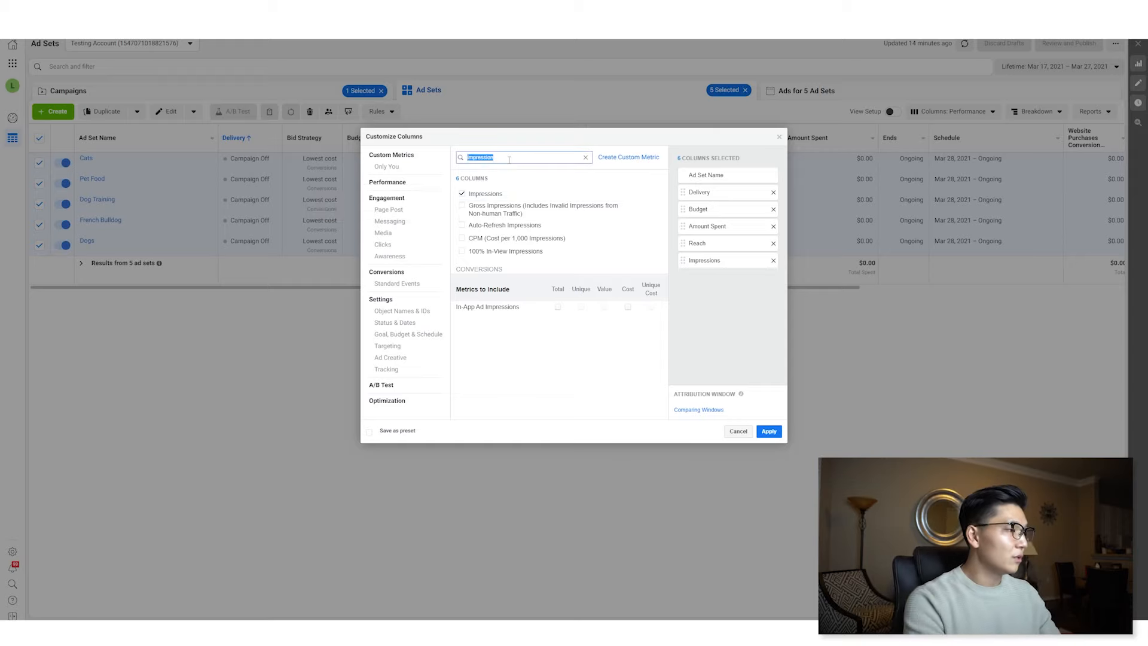
text(purchase)
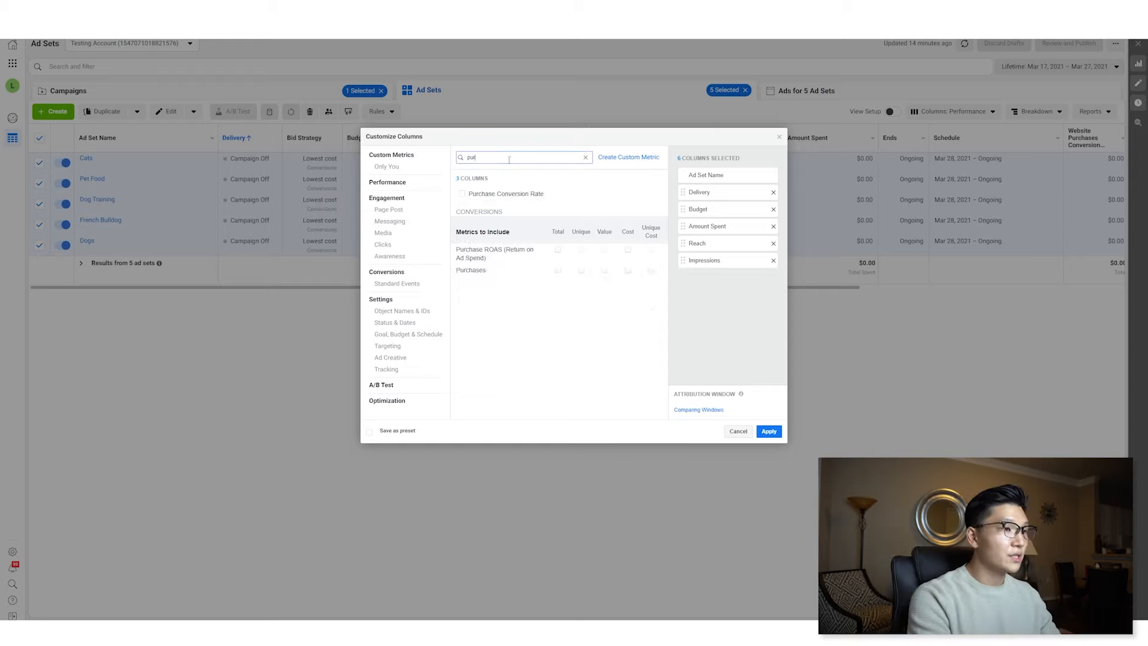
mouse_move(559, 274)
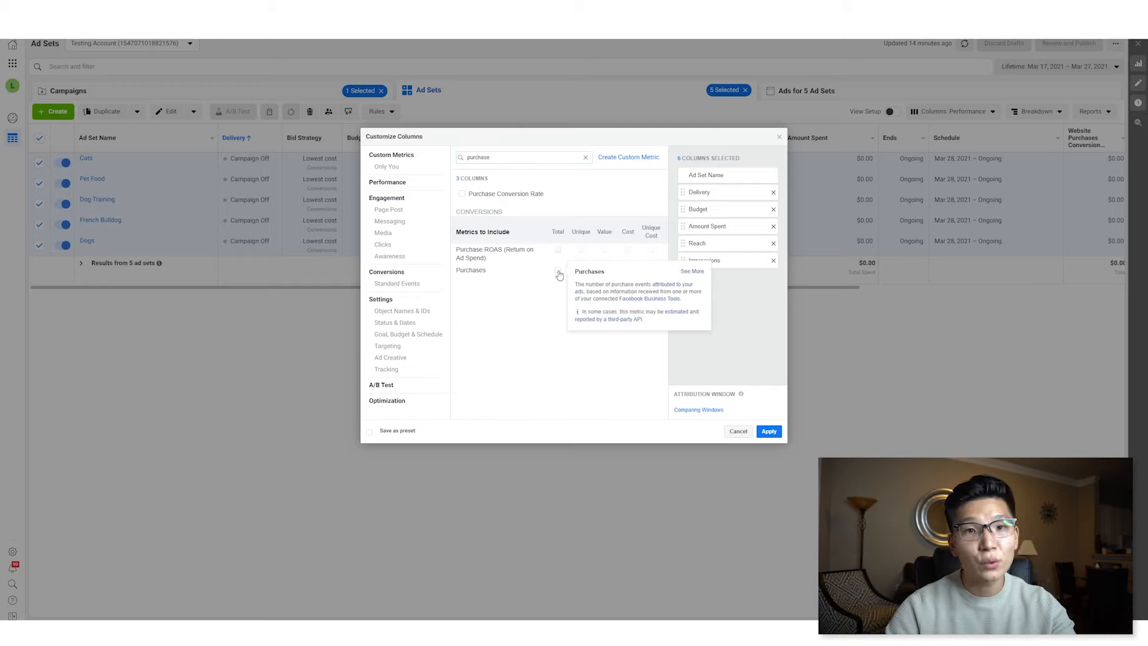
click(558, 272)
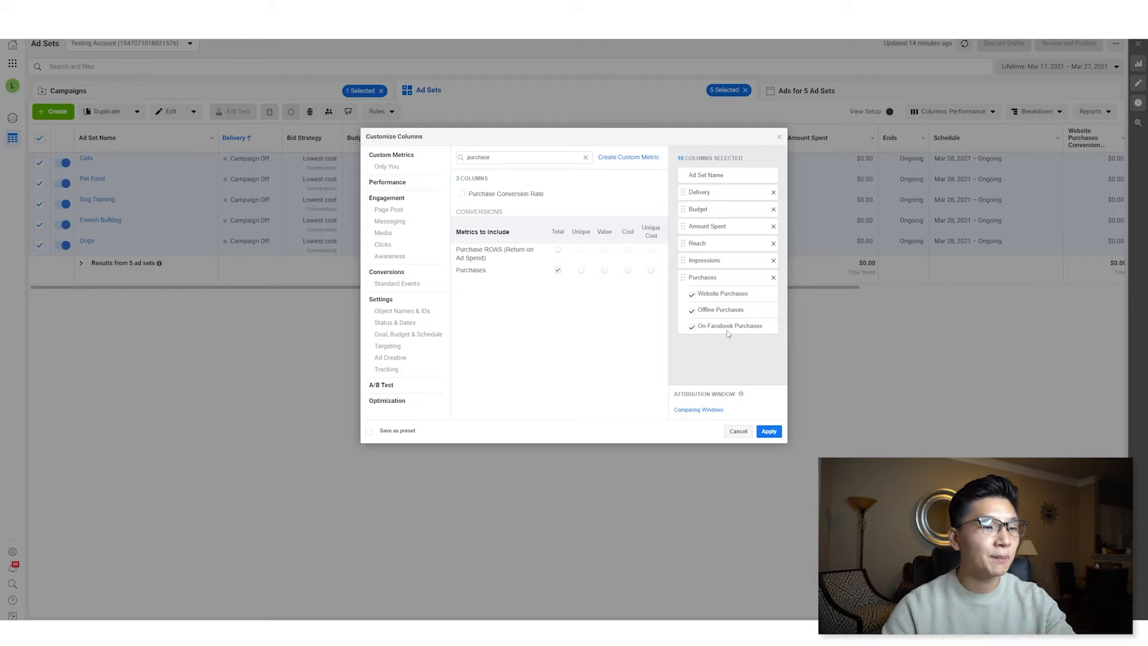
click(692, 294)
click(692, 311)
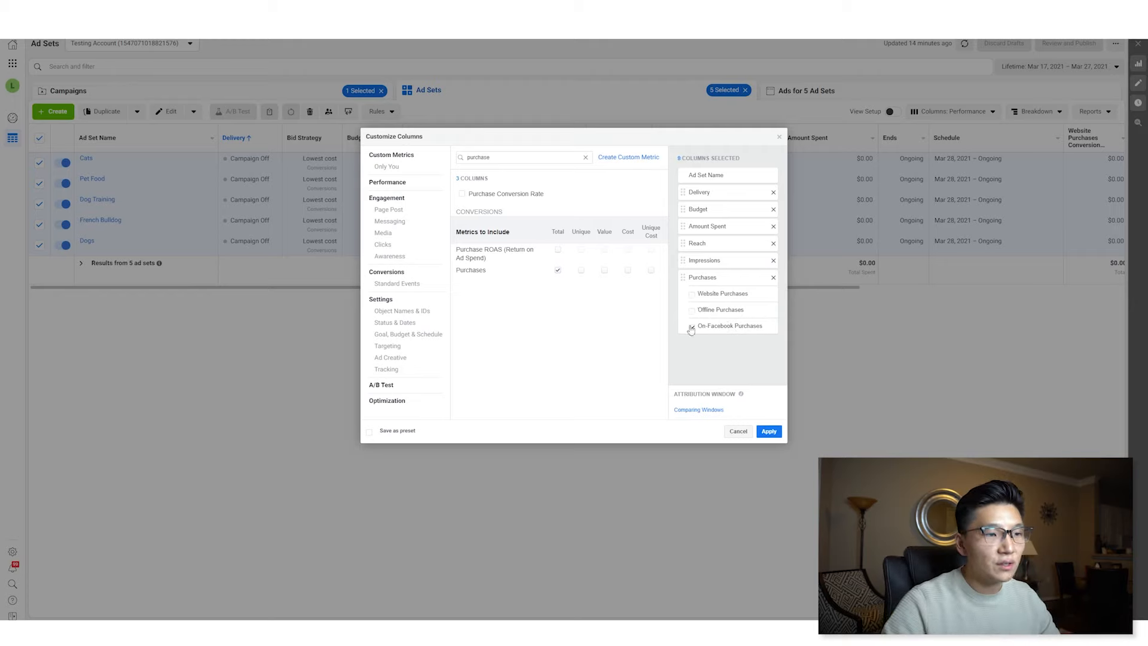
click(692, 328)
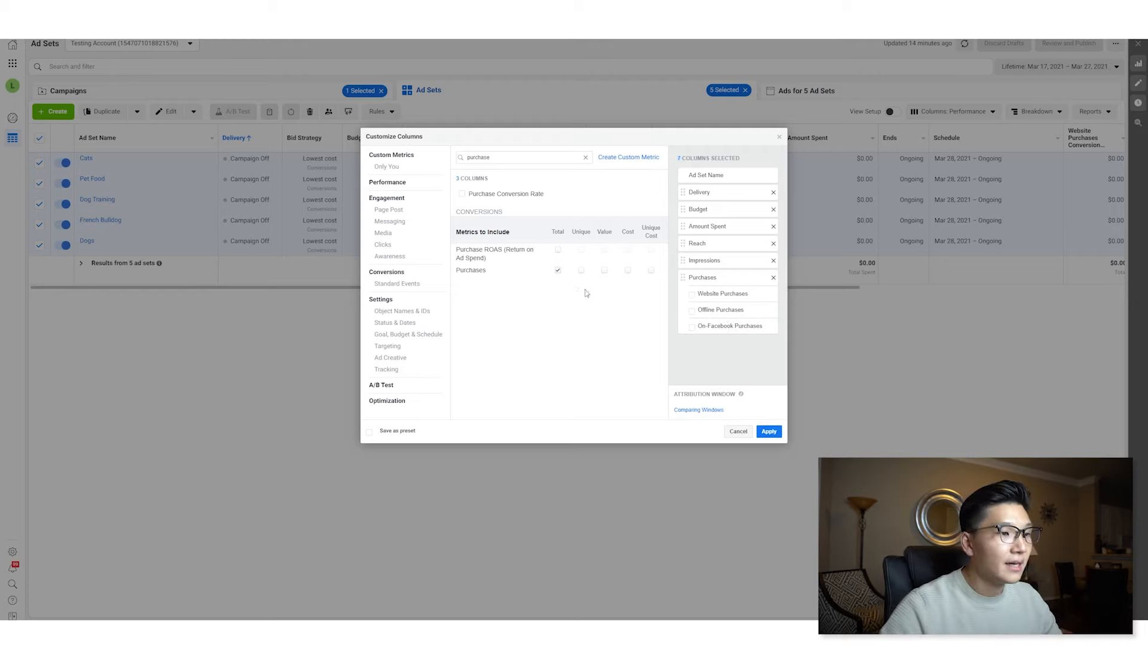
- Add the Purchases conversion value, unchecking its website, offline and on-Facebook breakdowns
click(604, 270)
scroll(717, 326, down, 1)
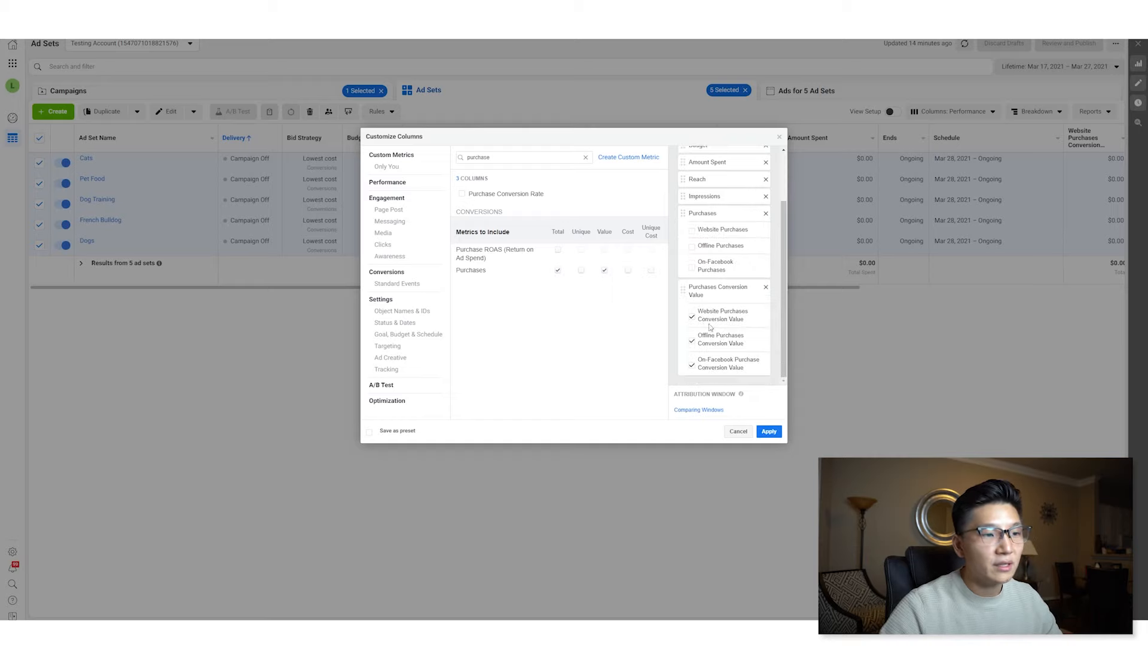
click(692, 316)
click(691, 341)
click(692, 365)
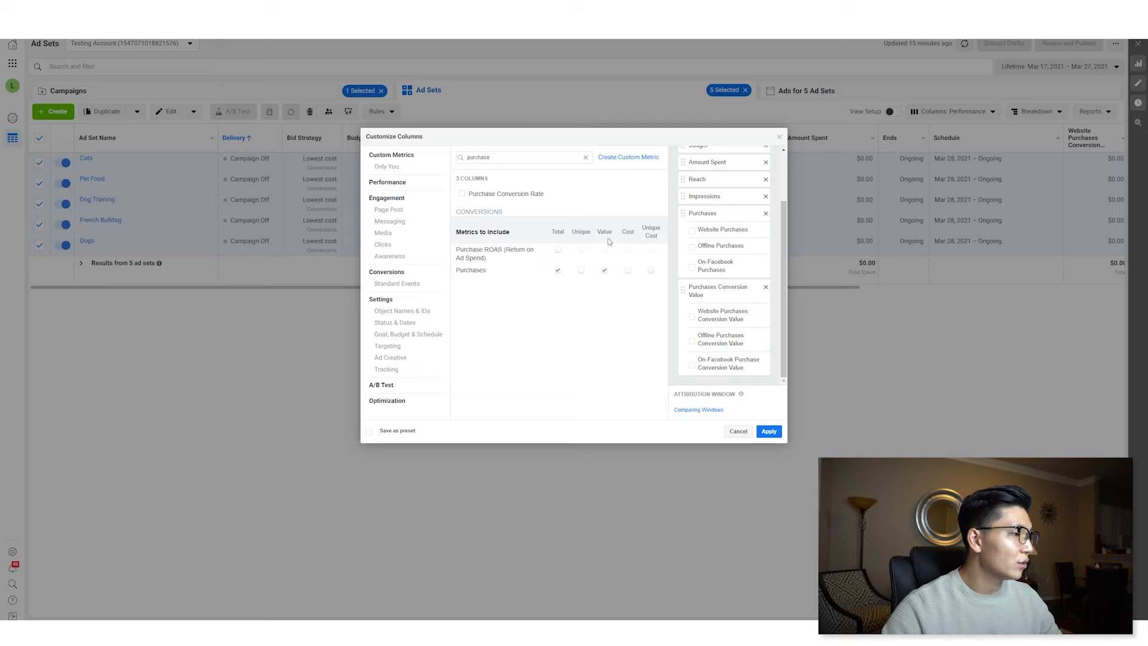
- Add cost per purchase and total Purchase ROAS, unchecking the website purchase ROAS breakdown
click(629, 272)
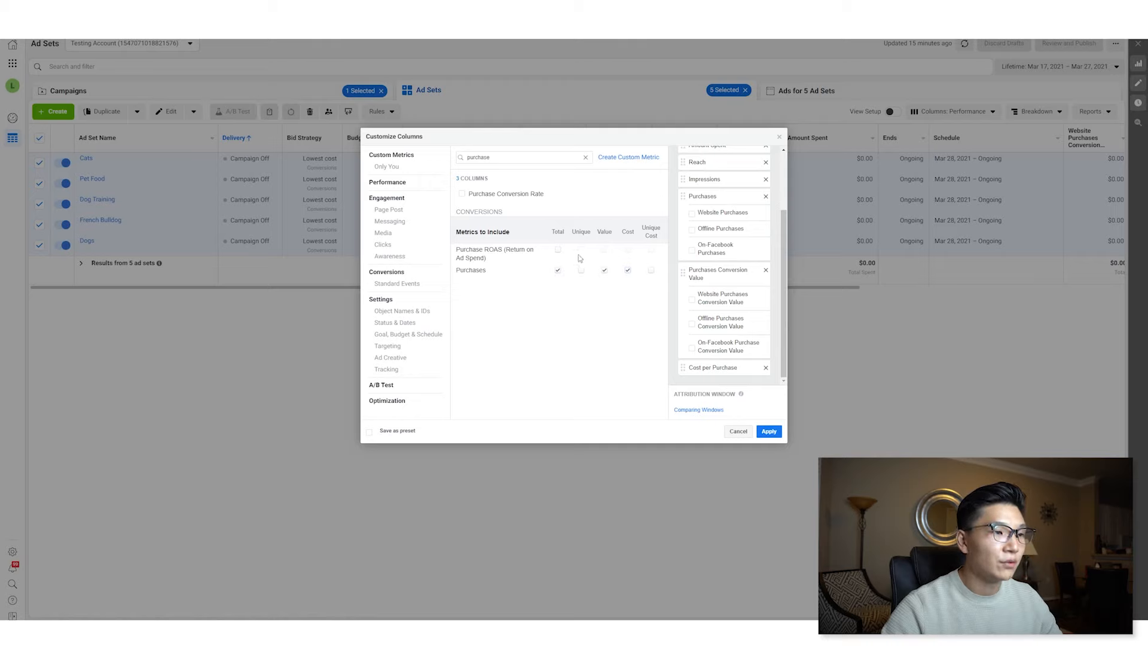
click(557, 250)
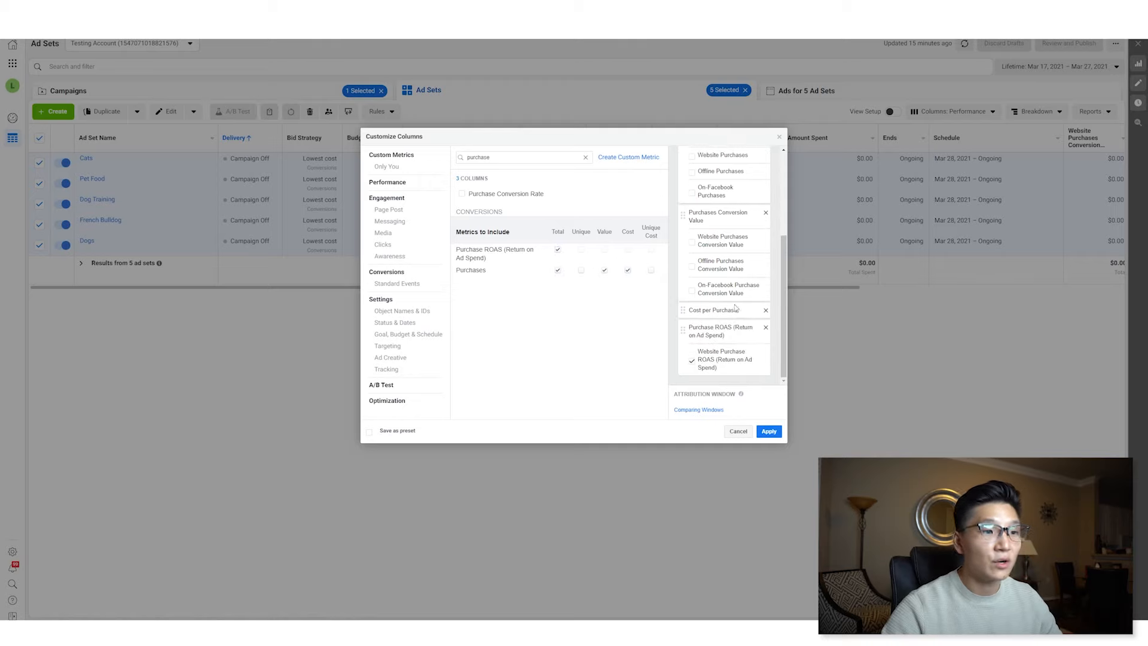
click(692, 361)
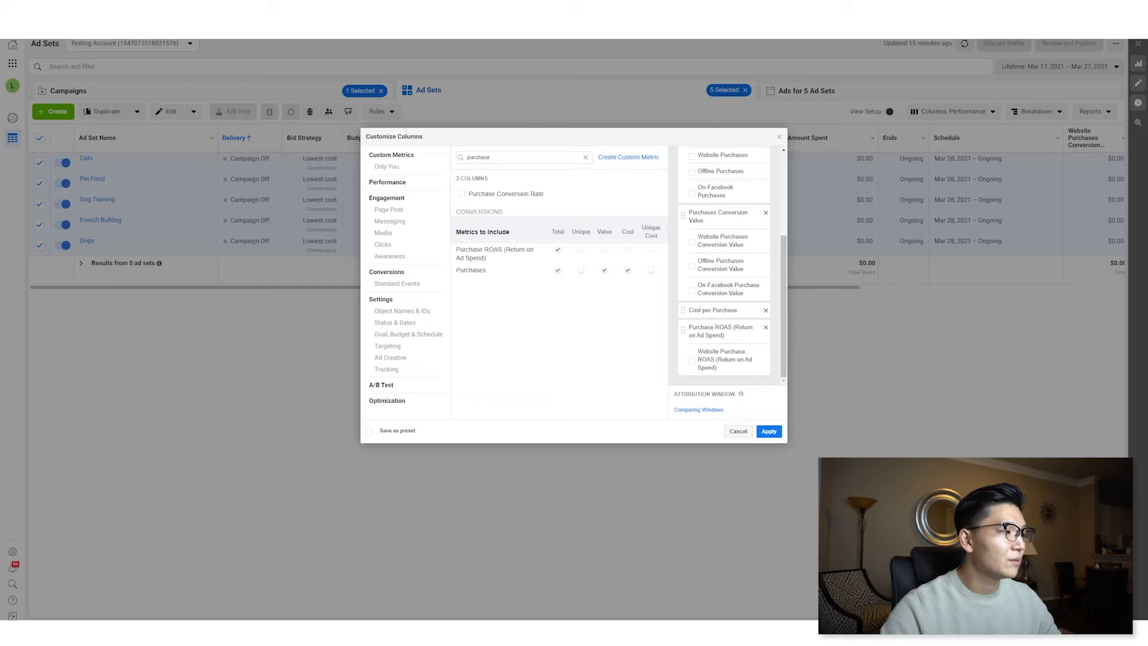
- Add Checkouts Initiated total and cost, unchecking its website, offline and on-Facebook breakdowns
click(585, 157)
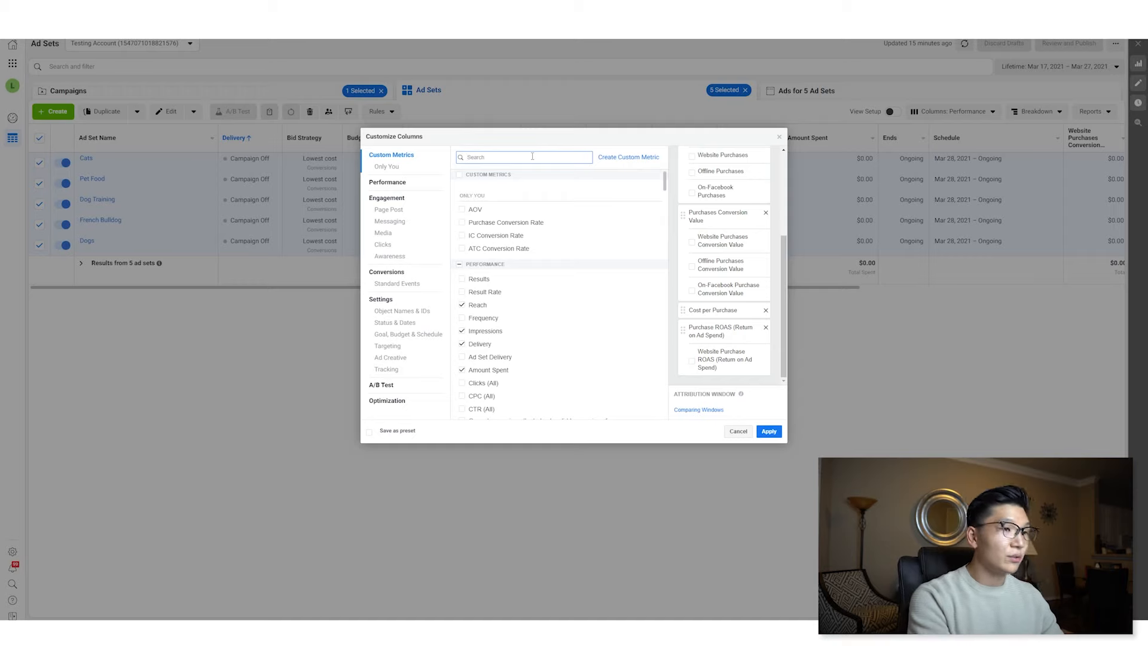
text(checko)
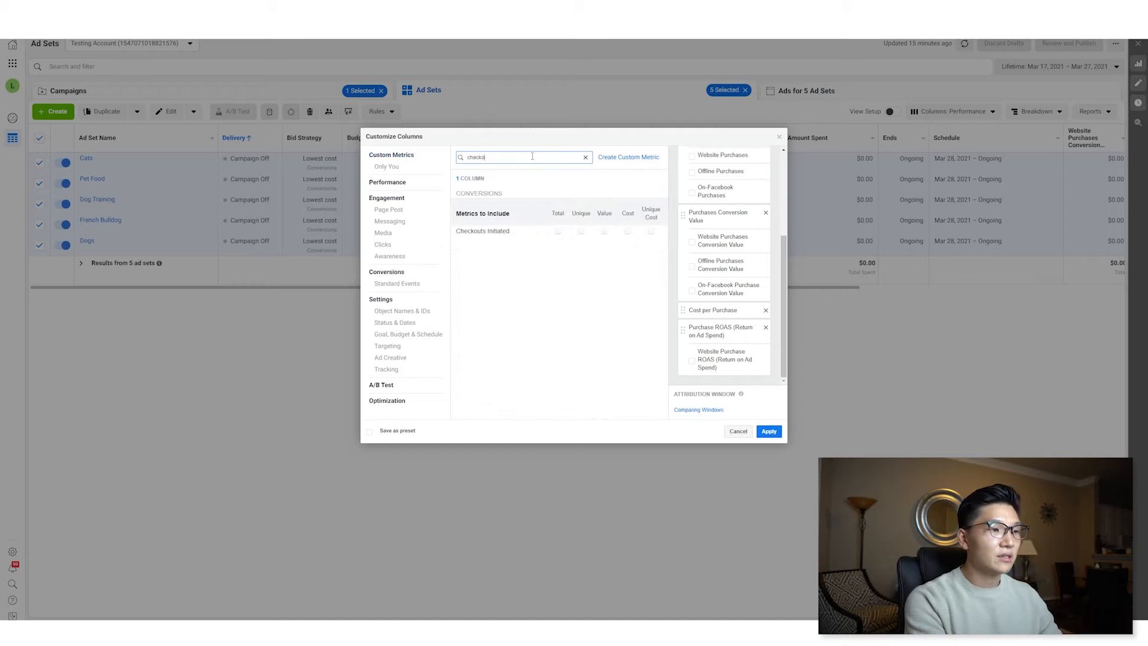
text(ut)
click(558, 231)
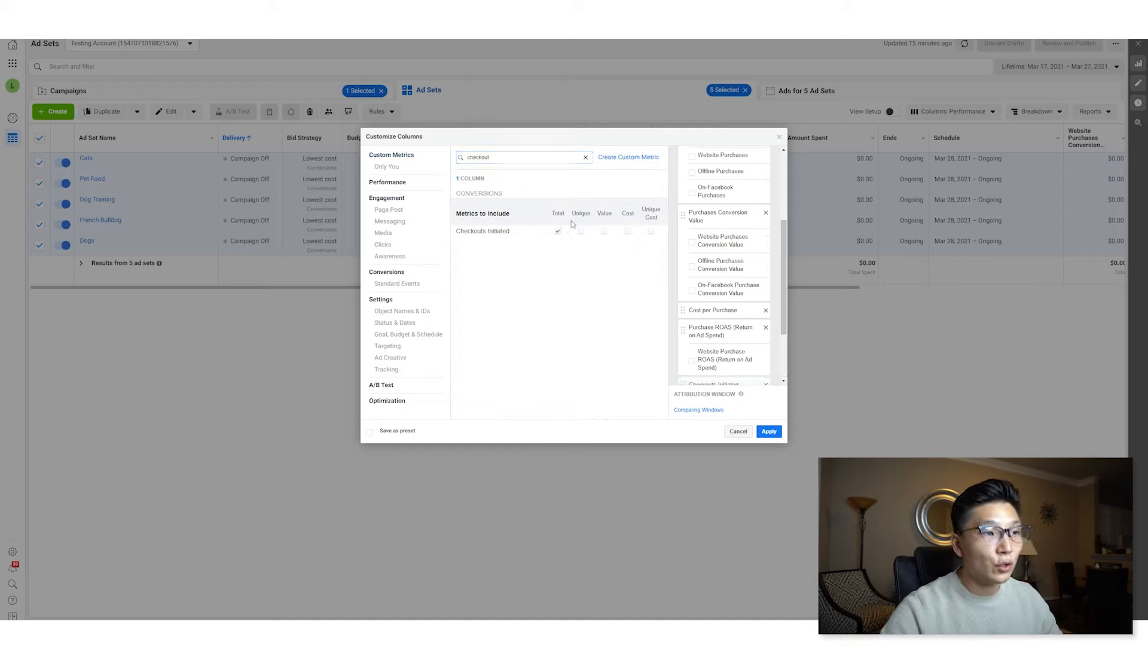
scroll(718, 311, down, 3)
click(692, 317)
click(692, 341)
click(692, 365)
click(628, 231)
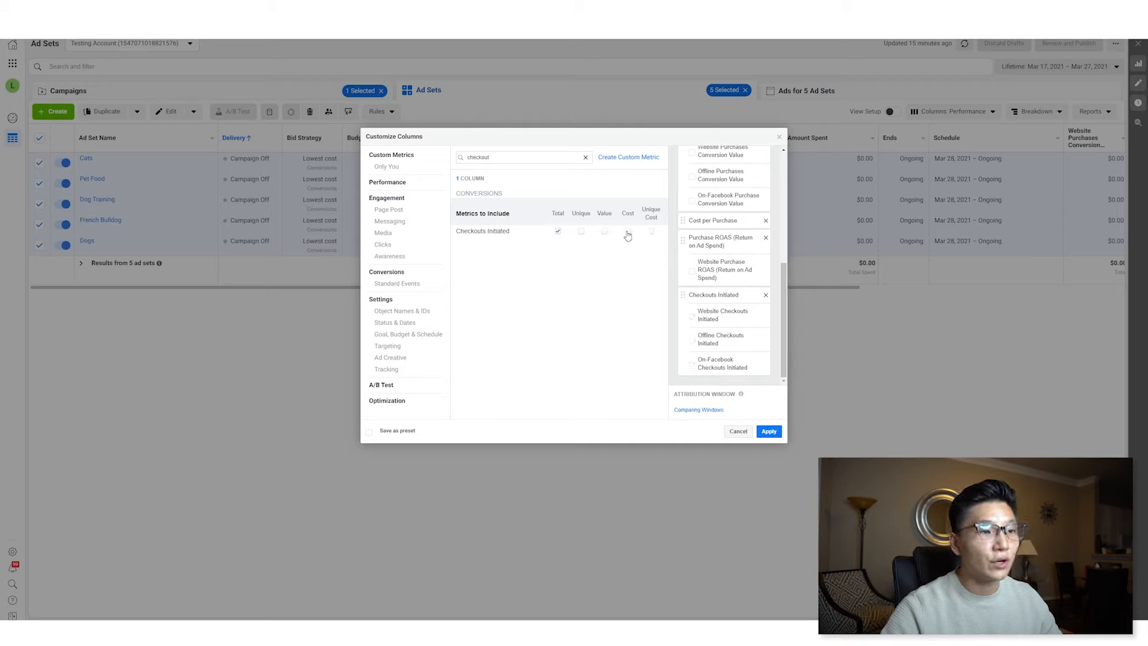
- Add Adds to Cart total and cost, unchecking its website, offline and on-Facebook breakdowns
double_click(533, 157)
text(add to cart)
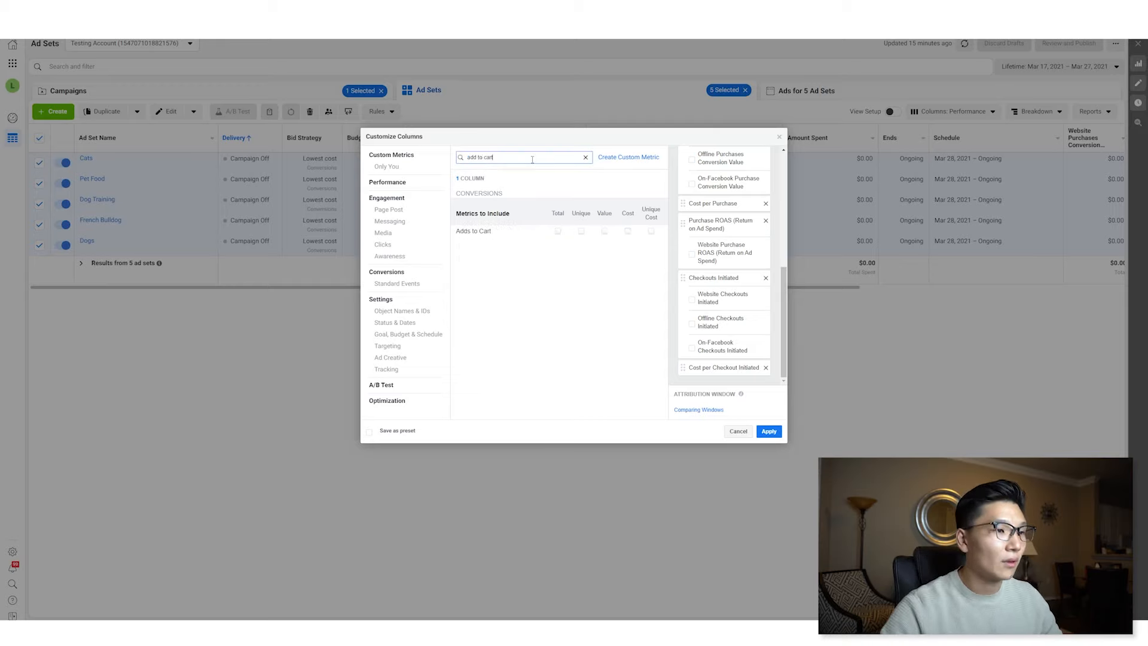
click(558, 231)
click(692, 328)
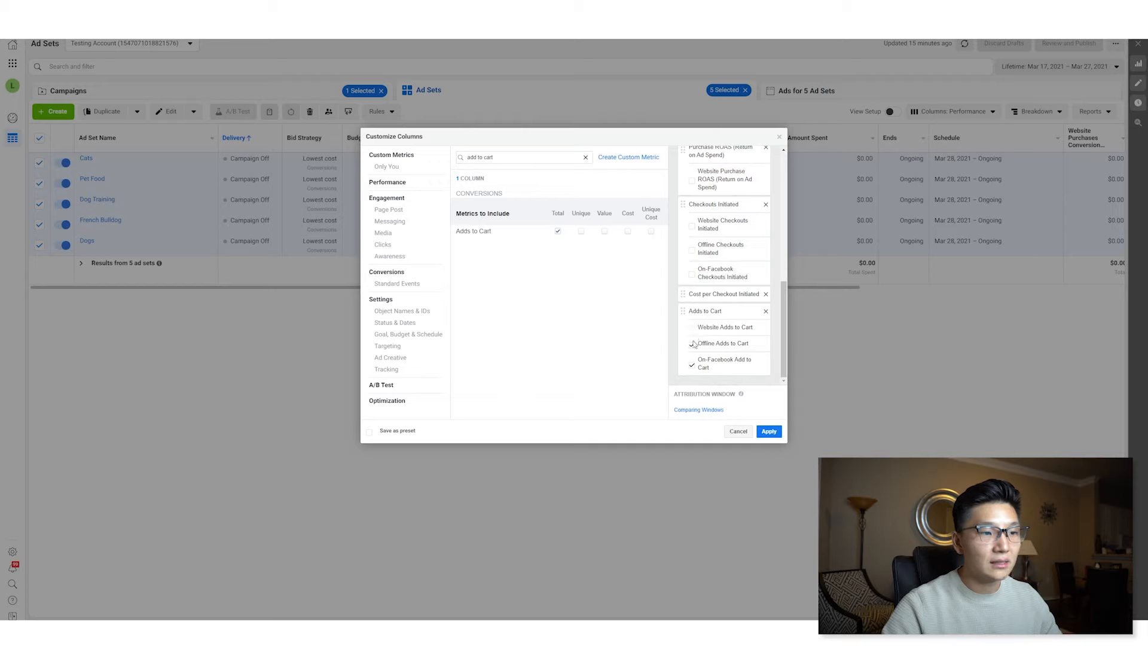
click(692, 344)
click(692, 365)
click(628, 231)
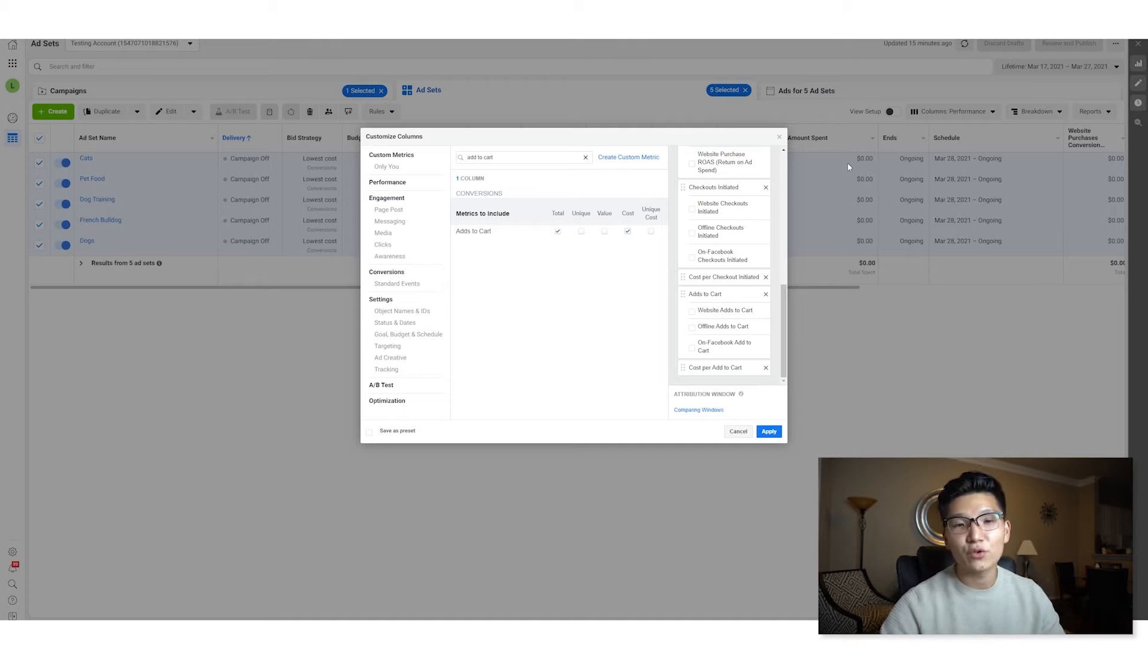
- Add the CPC (Cost per Link Click) and Outbound CTR (Click-Through Rate) columns via metric search
triple_click(504, 159)
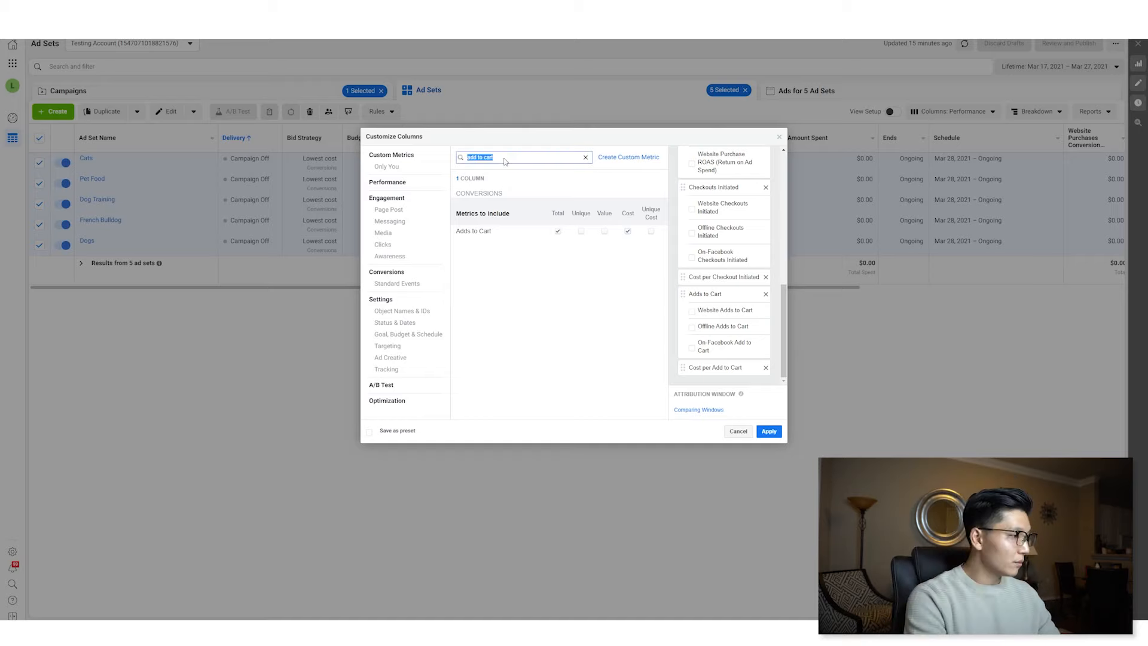
text(CPC)
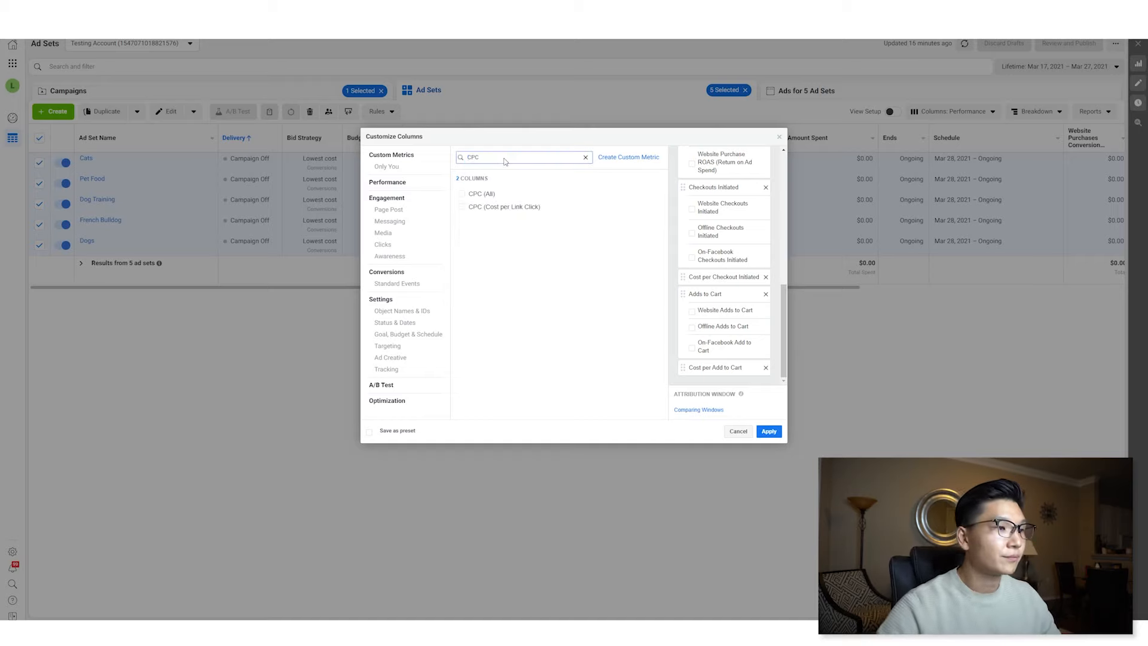
click(506, 210)
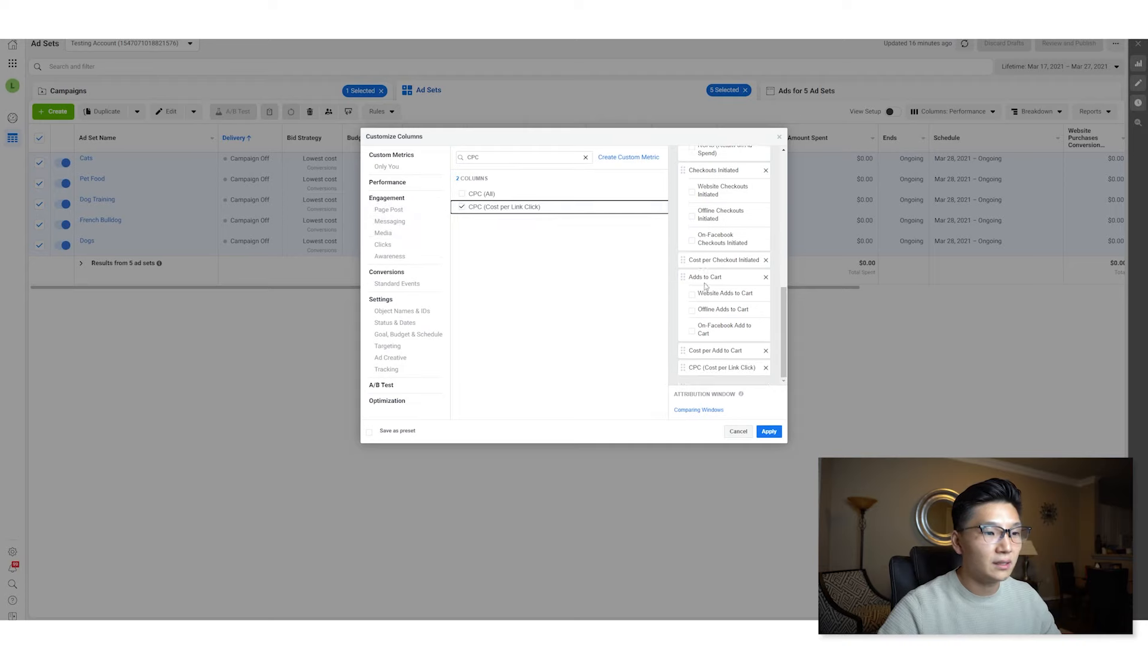
triple_click(521, 161)
text(CTR)
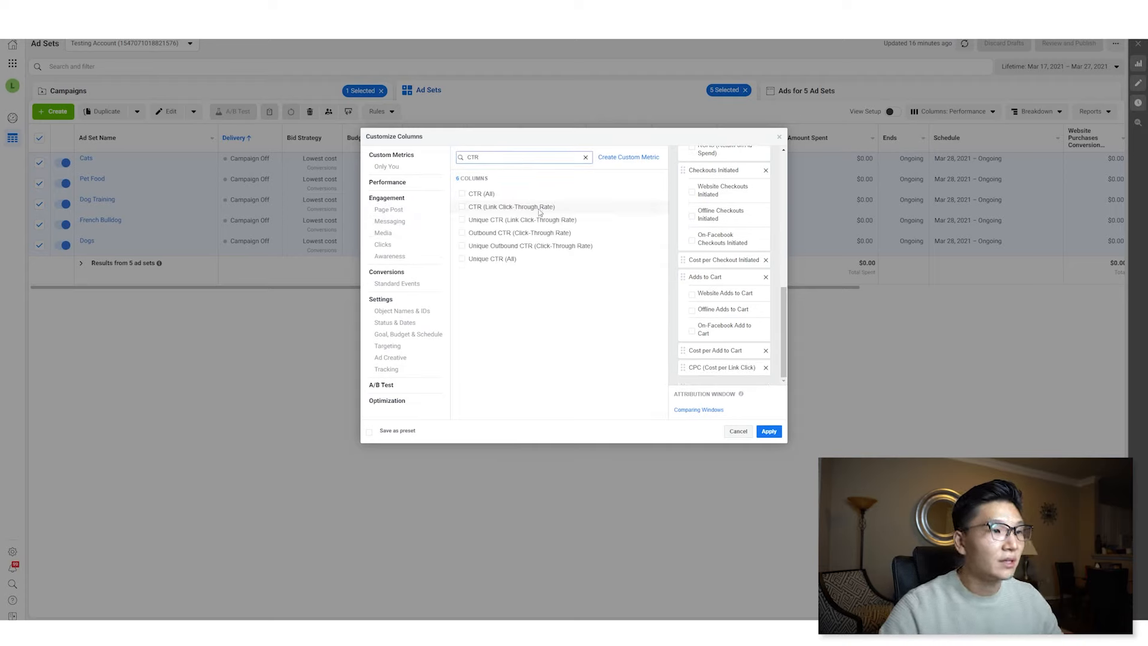
mouse_move(540, 213)
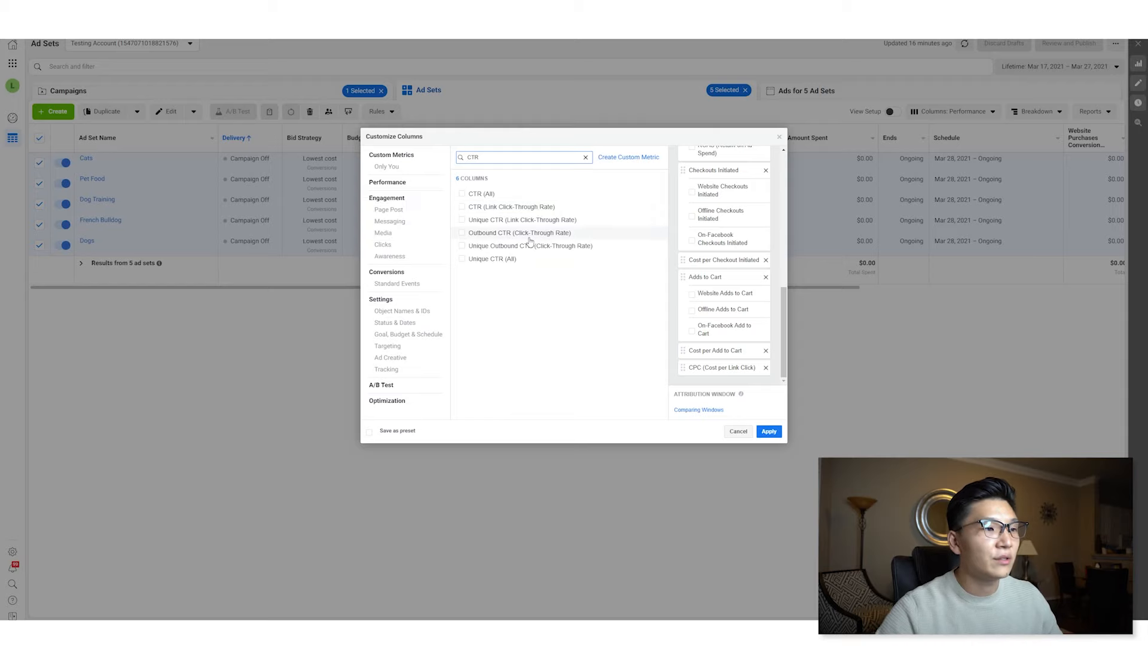
click(531, 236)
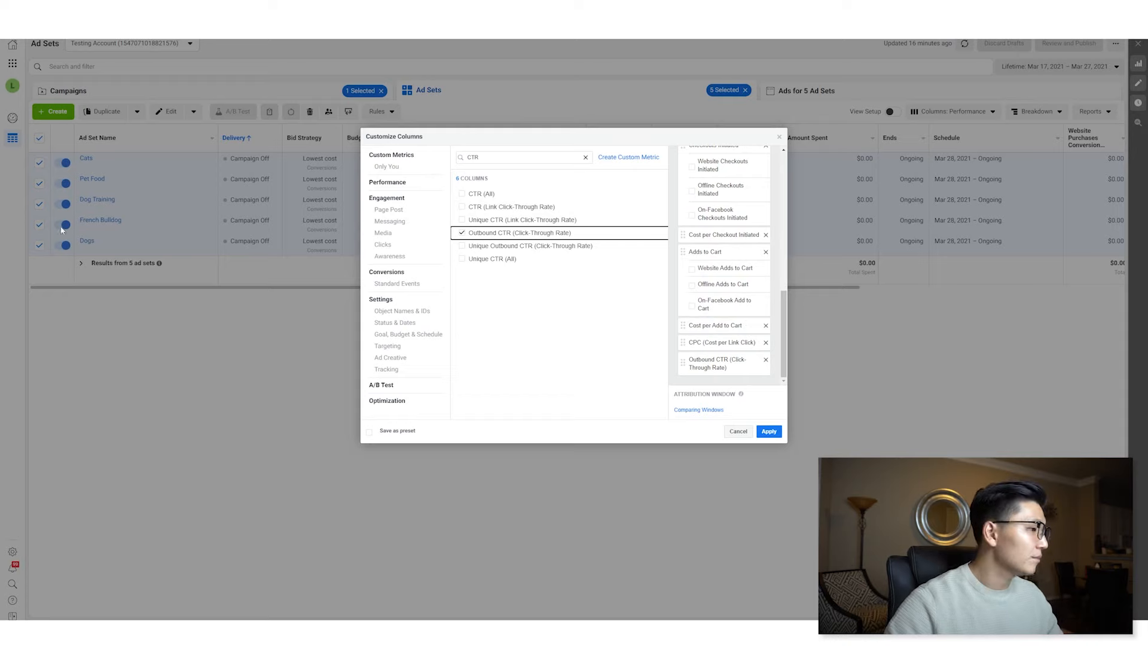
- Search for CPM and add the CPM (Cost per 1,000 Impressions) column
double_click(555, 162)
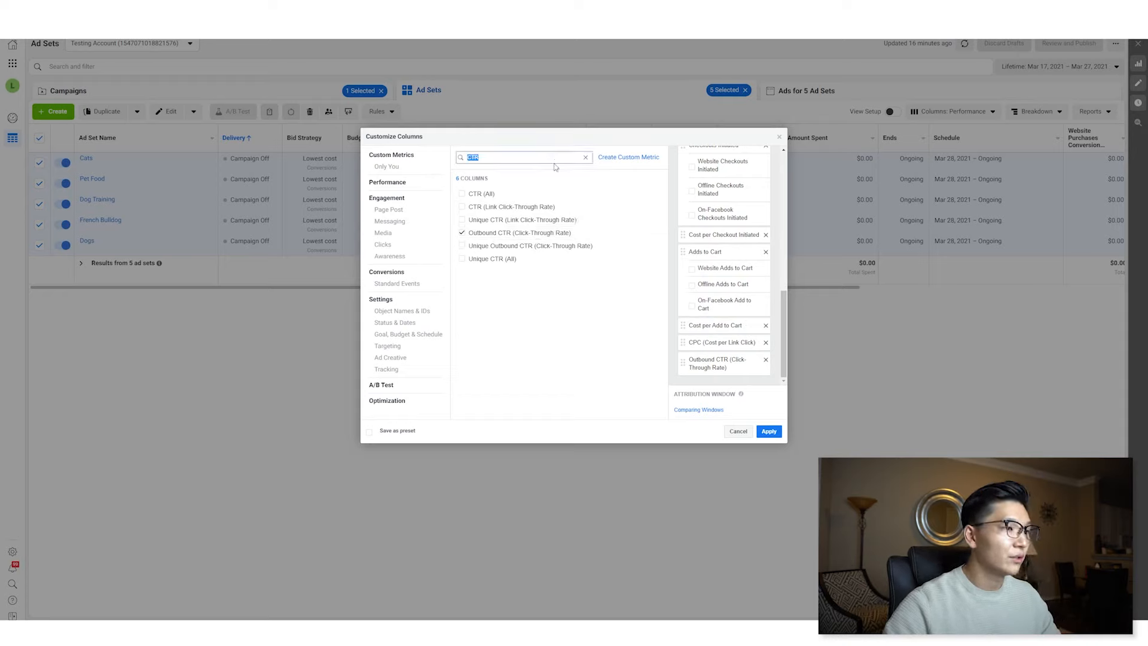
text(CPM)
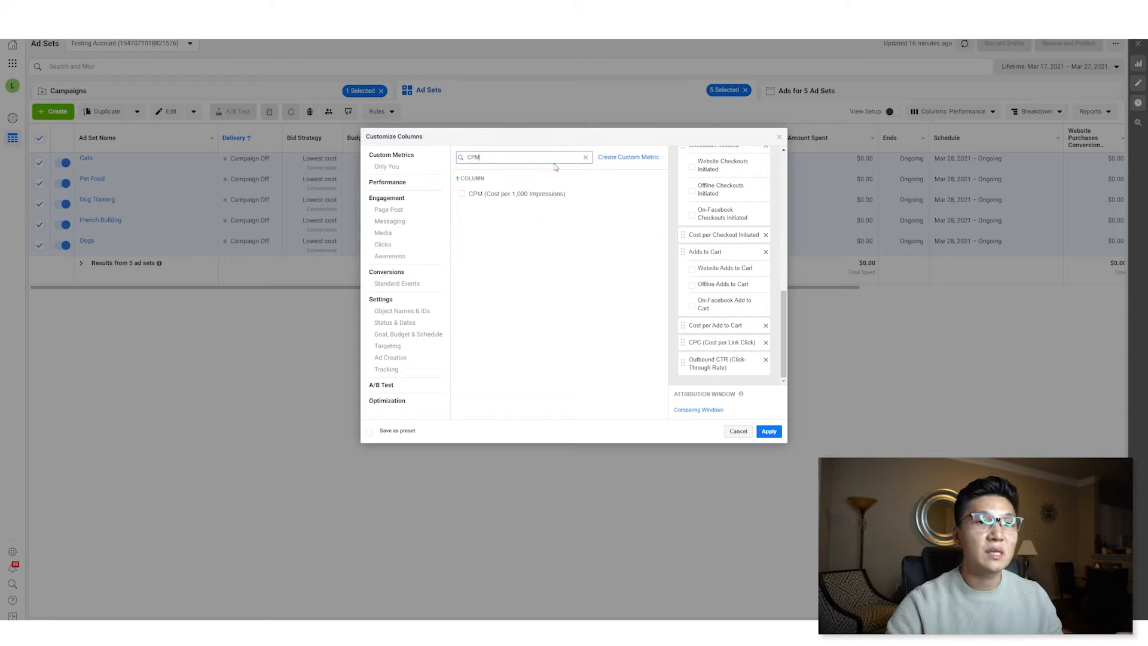
click(557, 195)
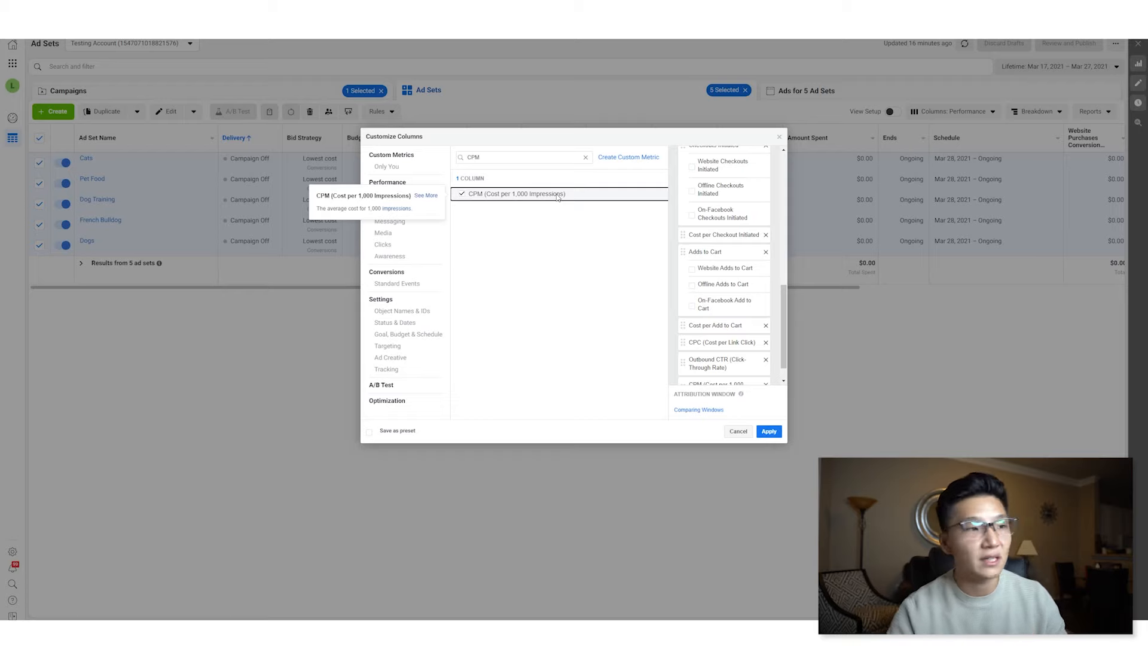
scroll(736, 335, down, 2)
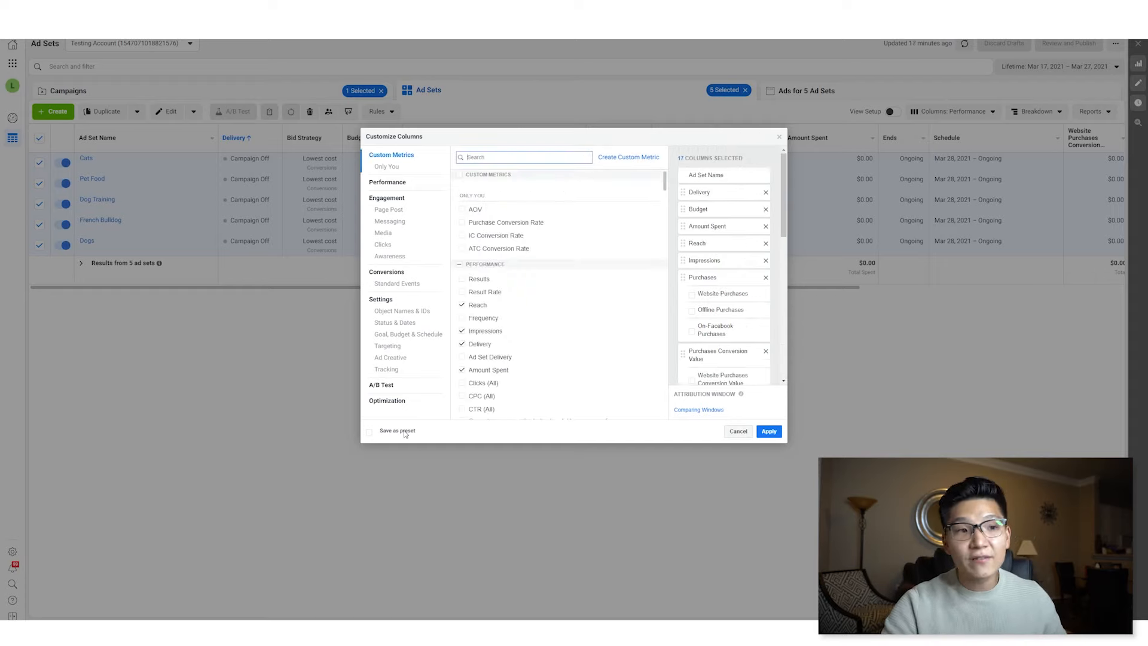
- Save the column selection as a preset named ECOM Funnel and apply it
click(404, 431)
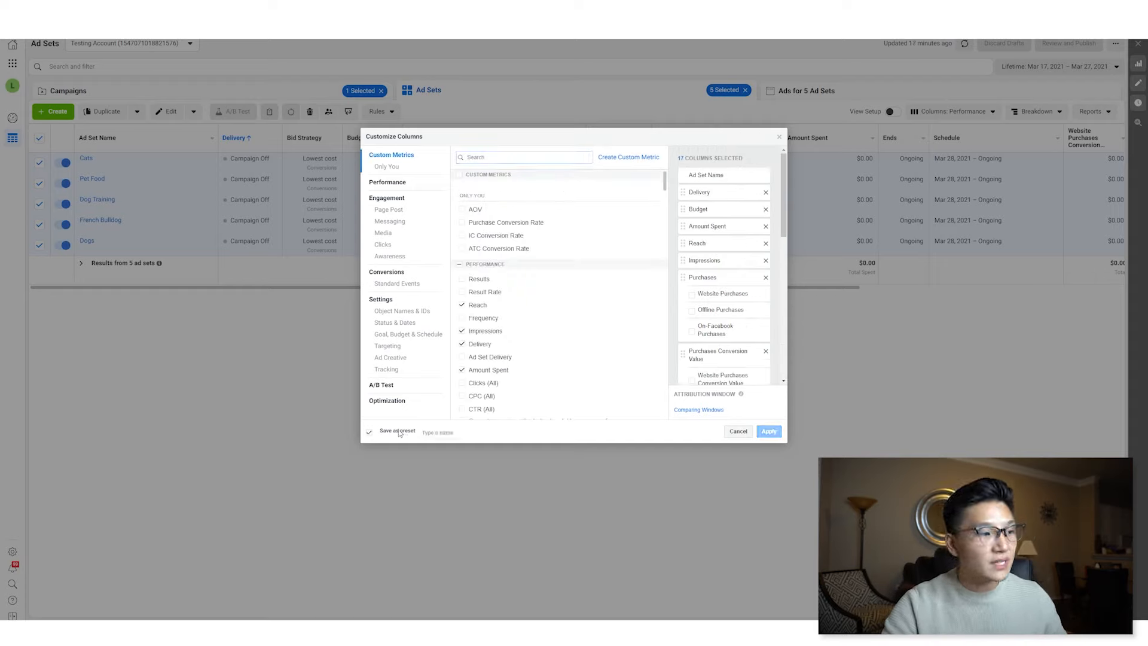
text(ECOM Funnel)
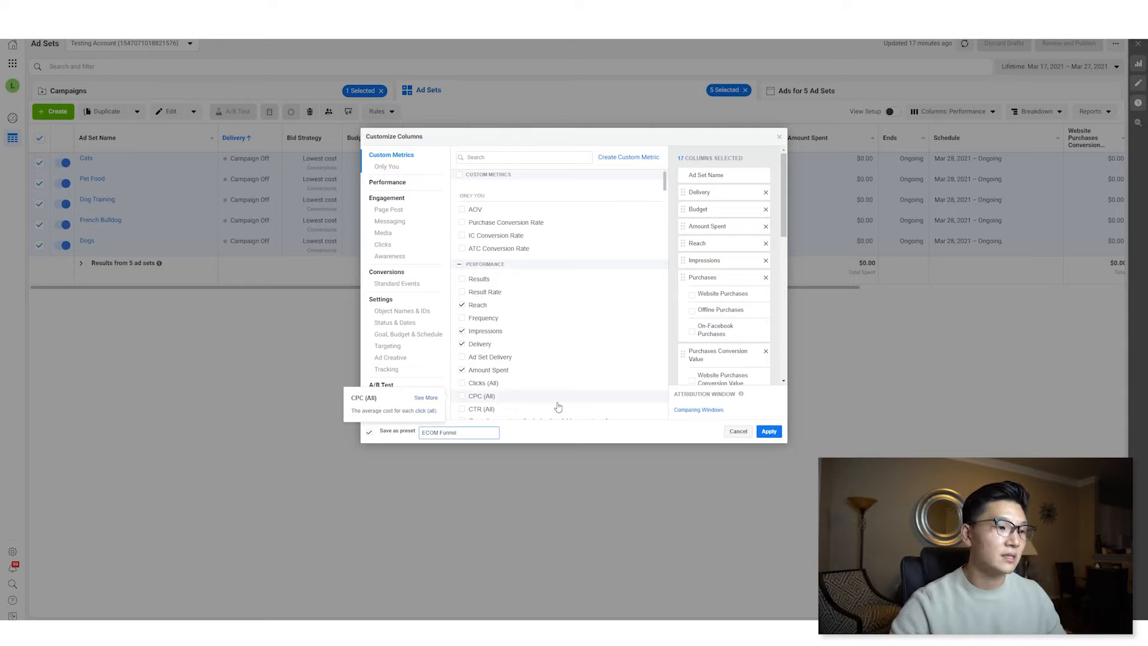
click(768, 432)
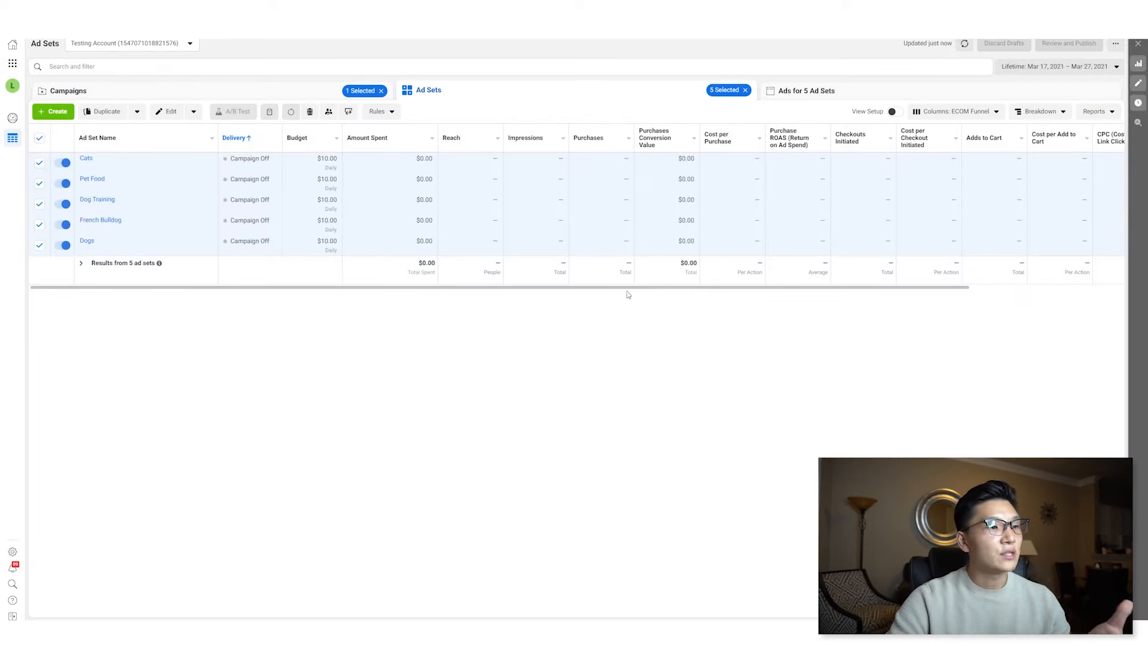
- Switch the column preset to Performance (Default) and scroll through its columns
drag(631, 288, 658, 262)
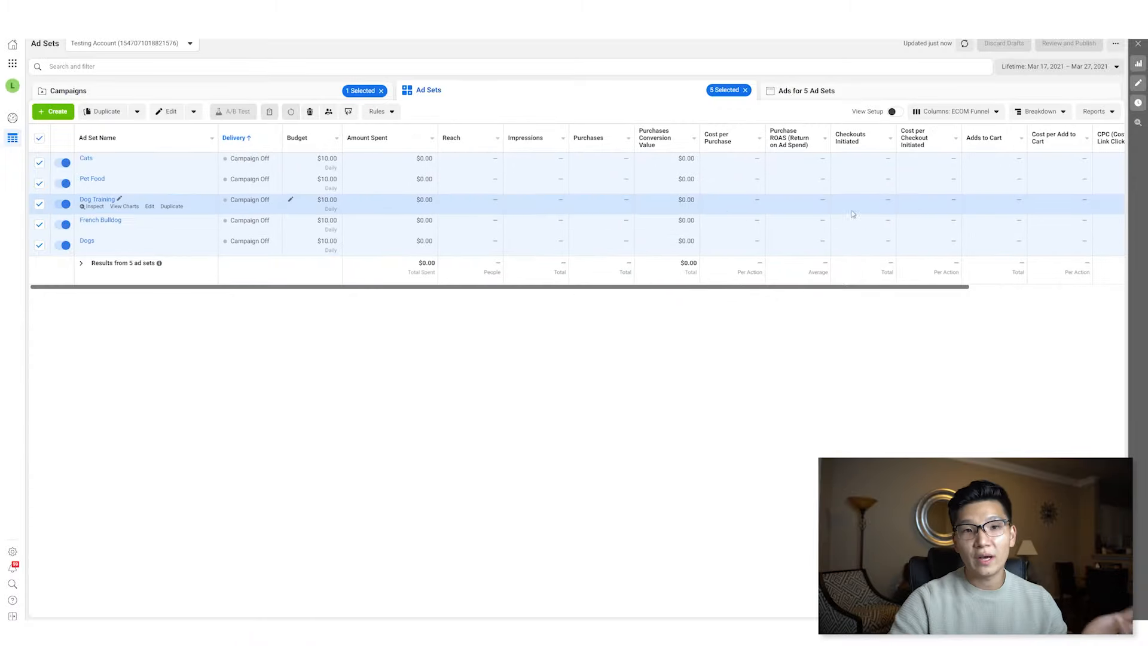
click(924, 116)
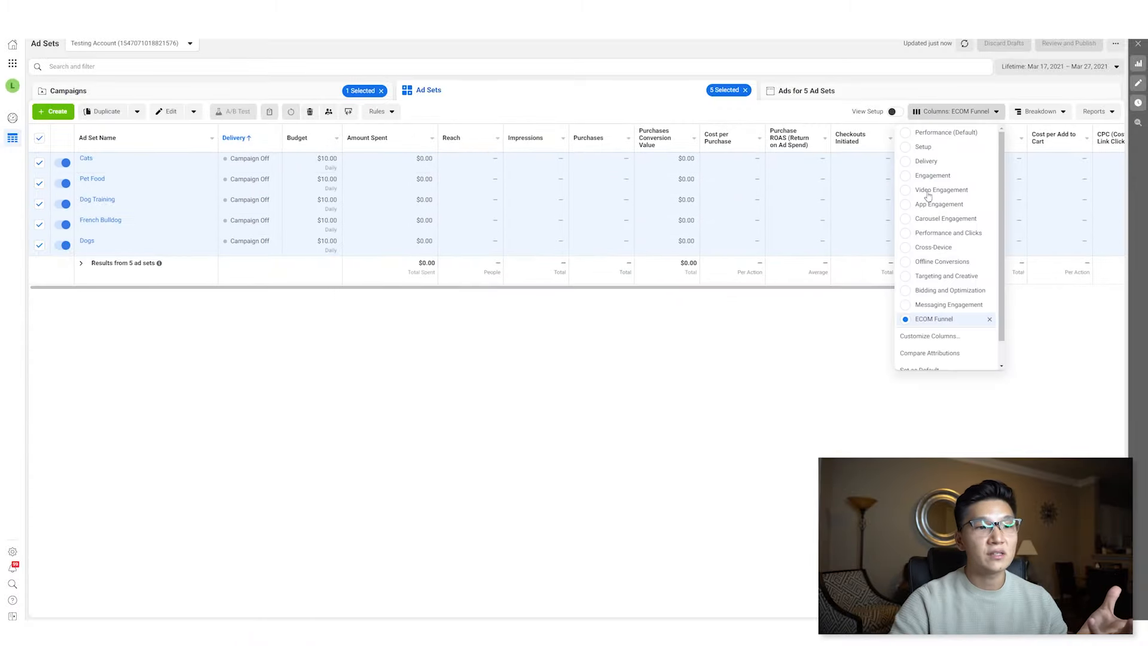
click(937, 143)
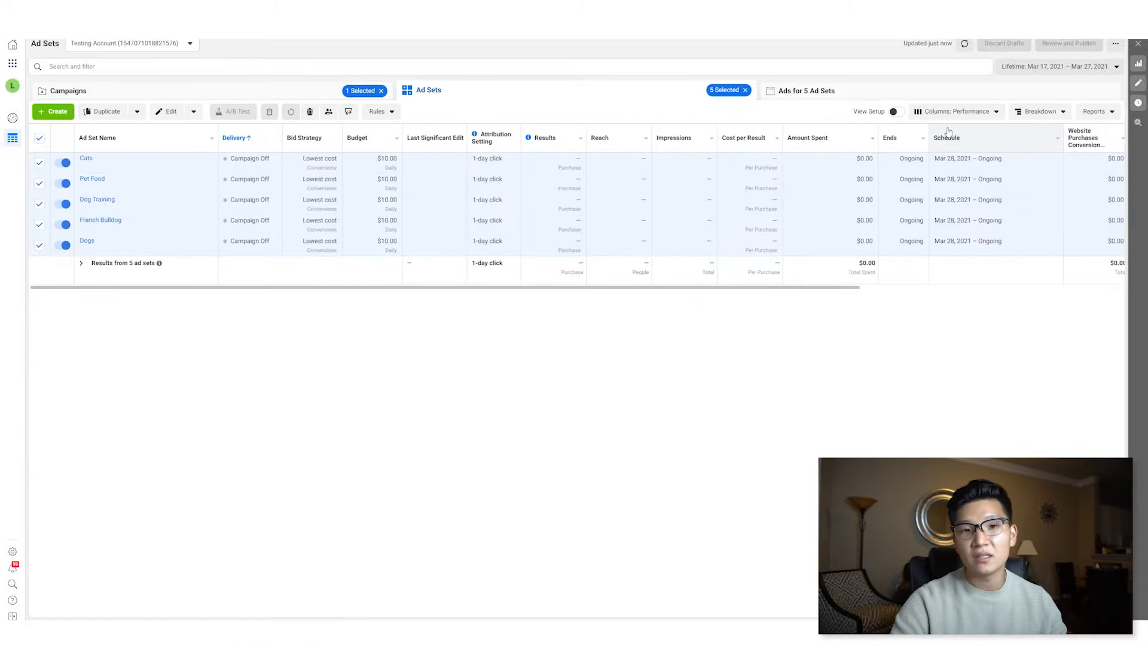
scroll(691, 178, right, 5)
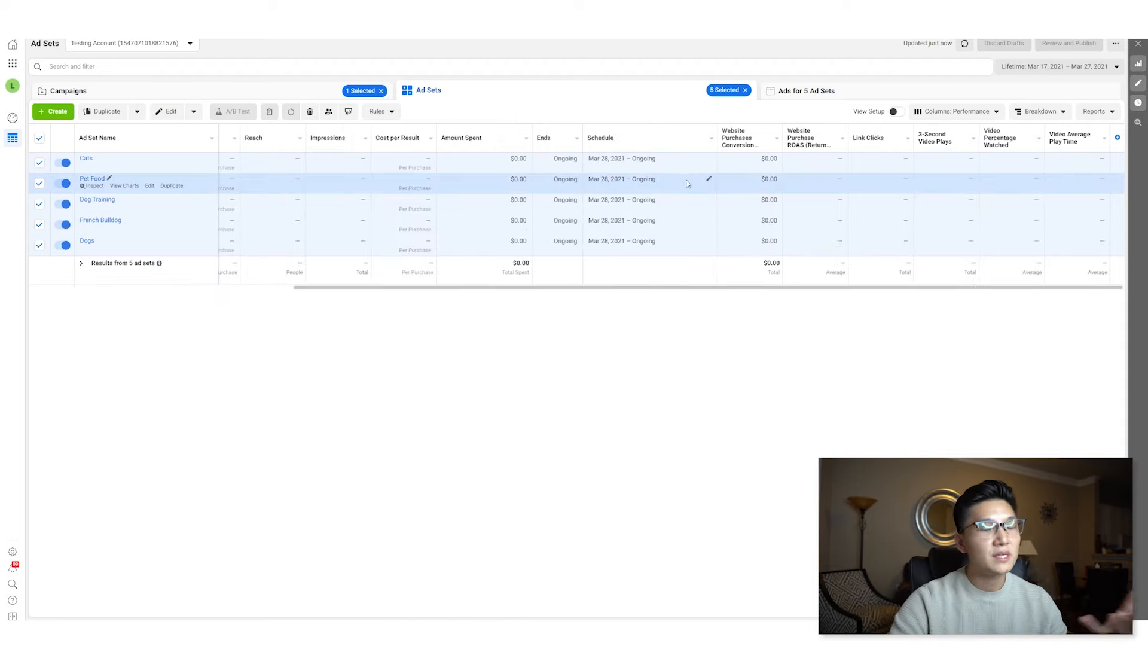
scroll(679, 202, left, 5)
scroll(678, 203, right, 5)
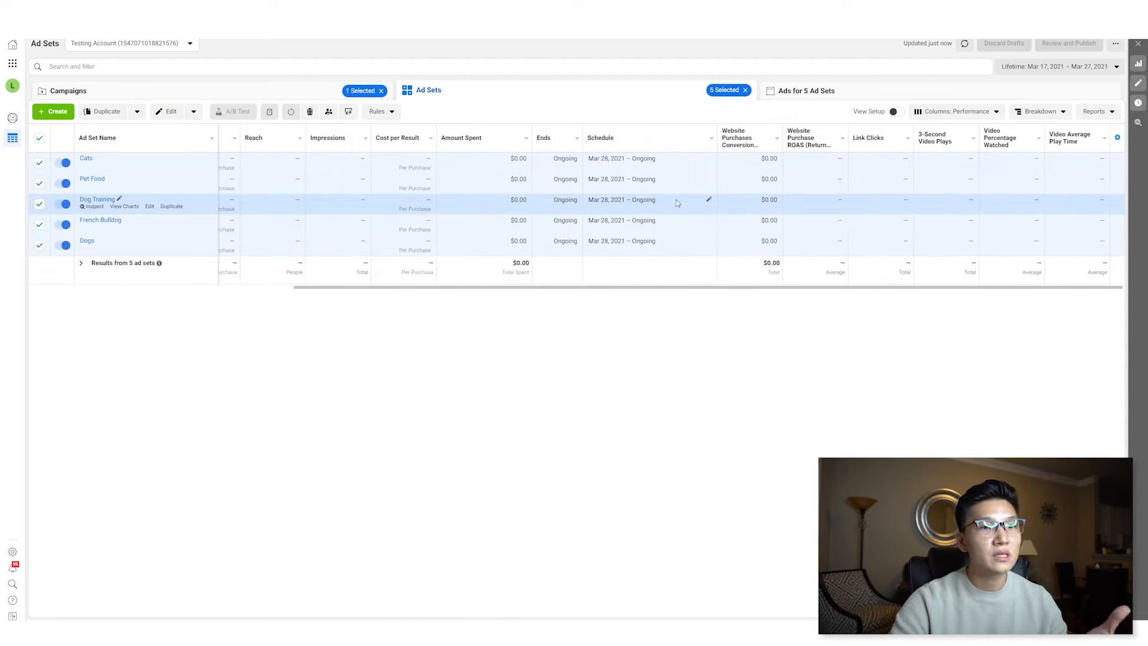
- Switch the column preset back to ECOM Funnel and scroll across the table's columns
click(951, 114)
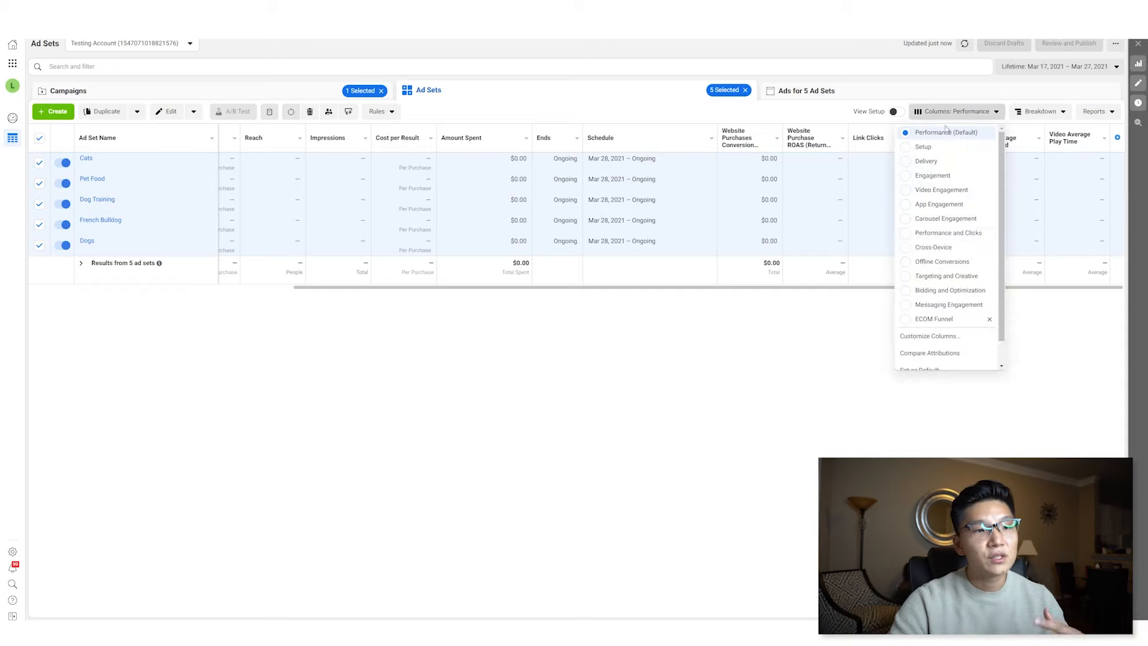
click(958, 321)
drag(744, 290, 642, 297)
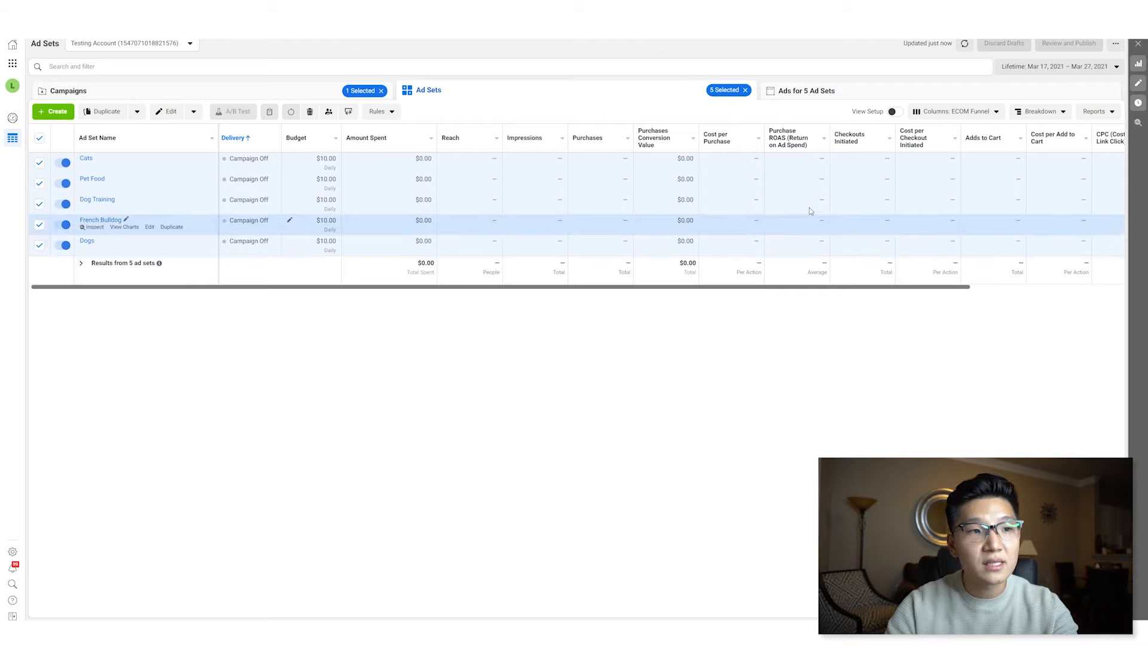
drag(795, 288, 853, 288)
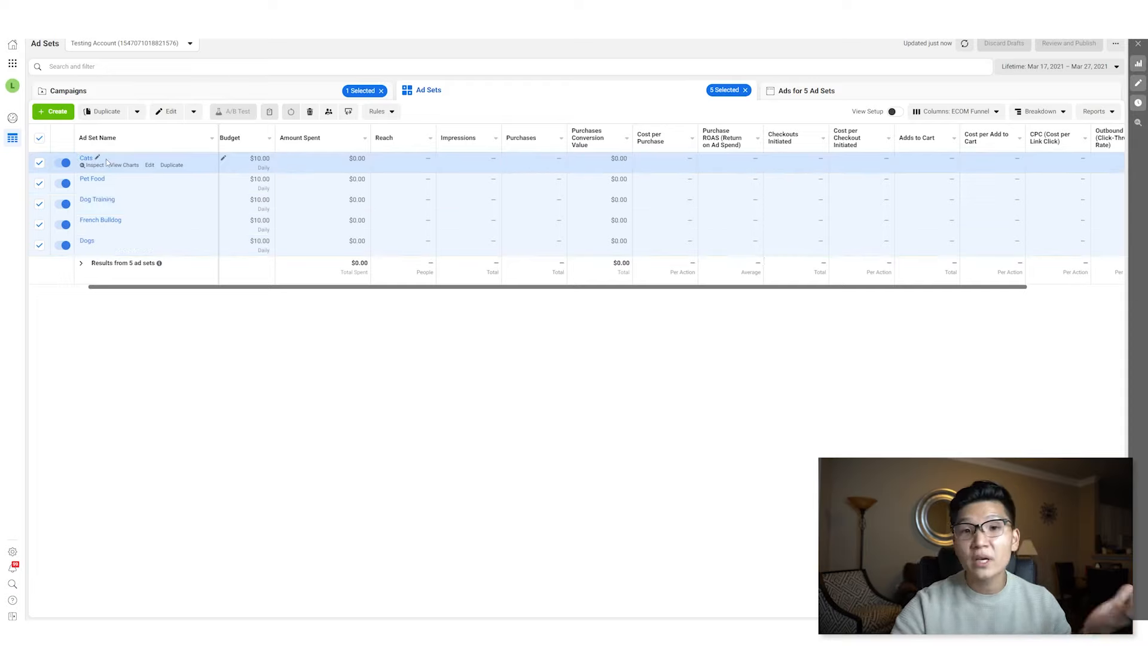
- Turn off the Dog Training, French Bulldog and Dogs ad sets
click(65, 204)
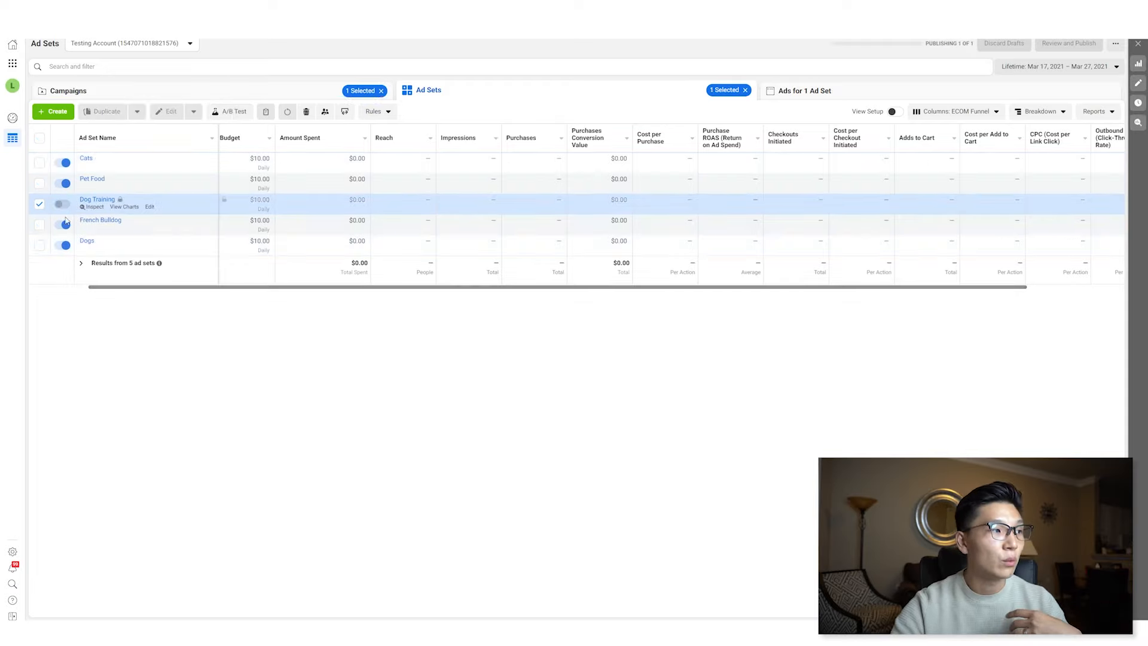
click(64, 224)
click(64, 245)
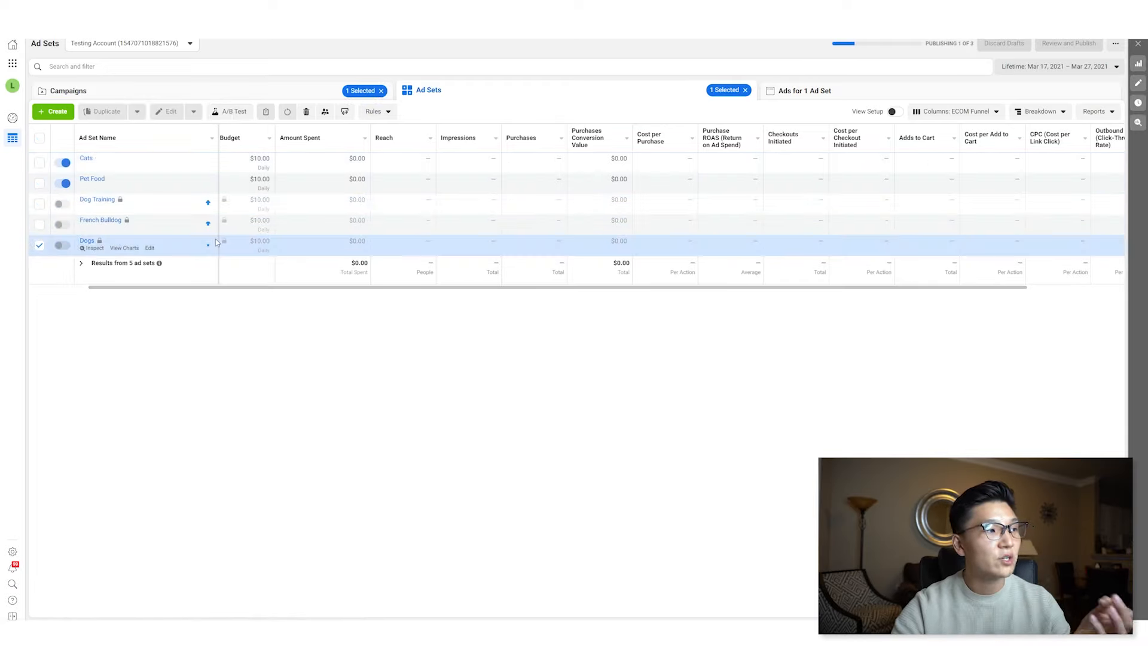